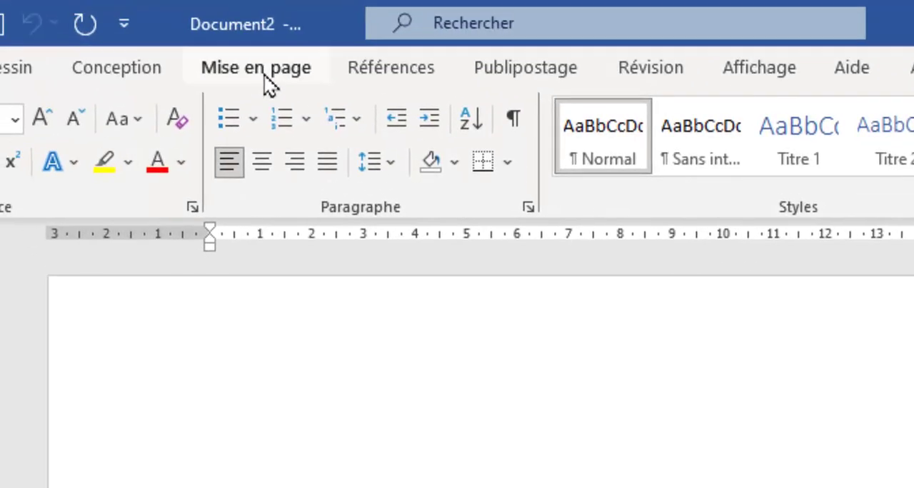
Open the document Musée.docx from the documents folder of Atelier Word AQUOPS.
click(264, 79)
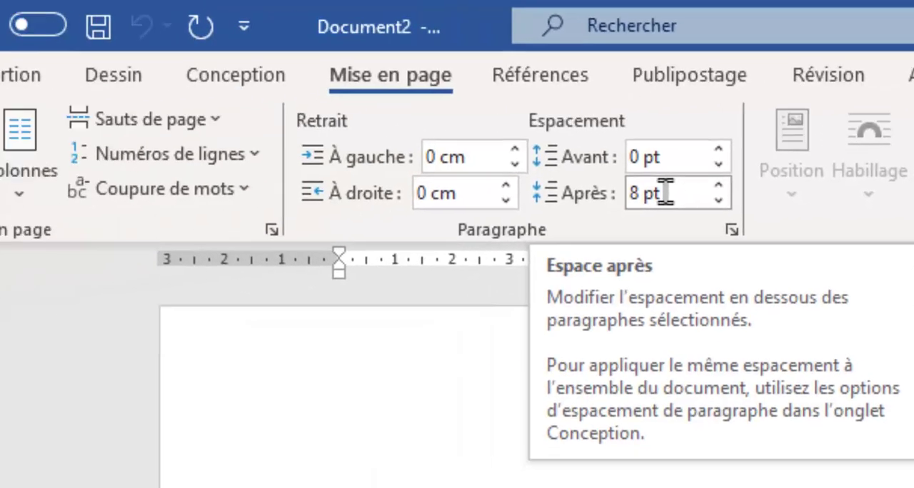
click(25, 68)
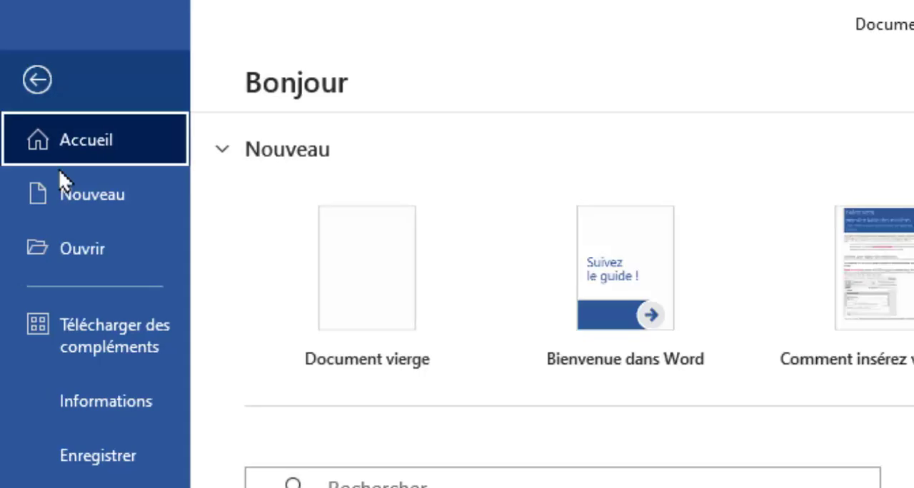
click(82, 250)
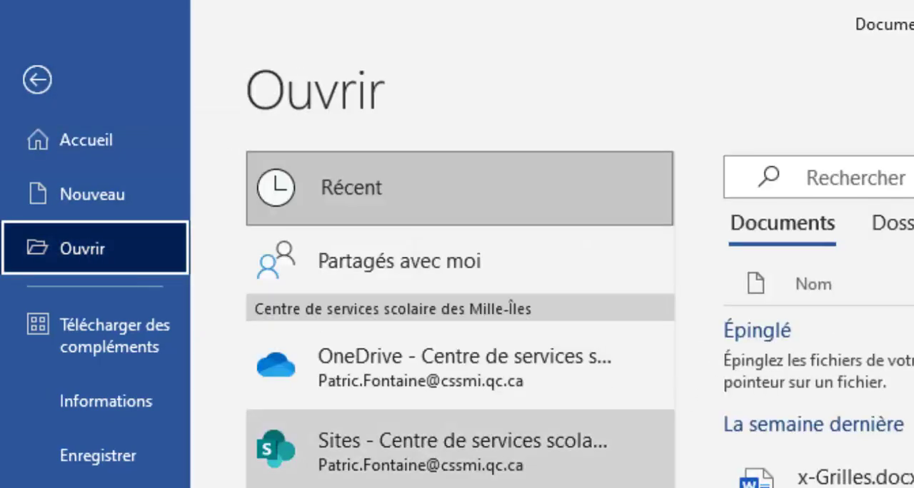
click(428, 487)
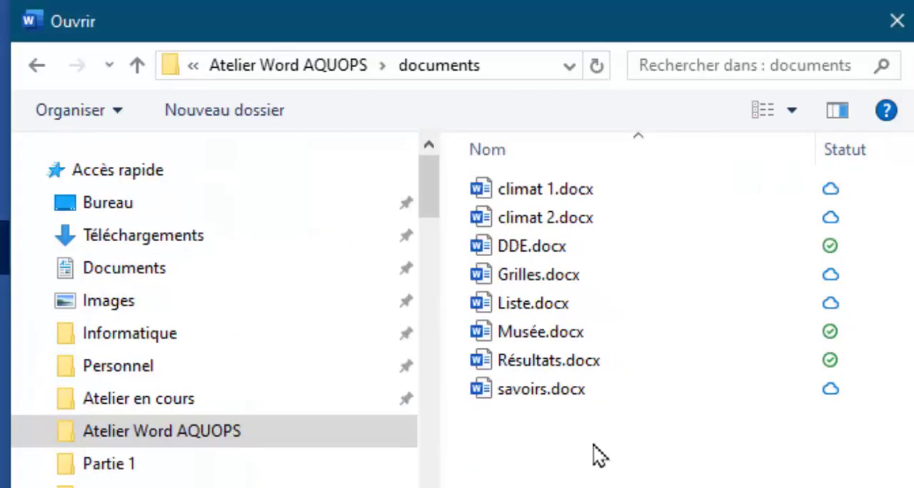
click(540, 337)
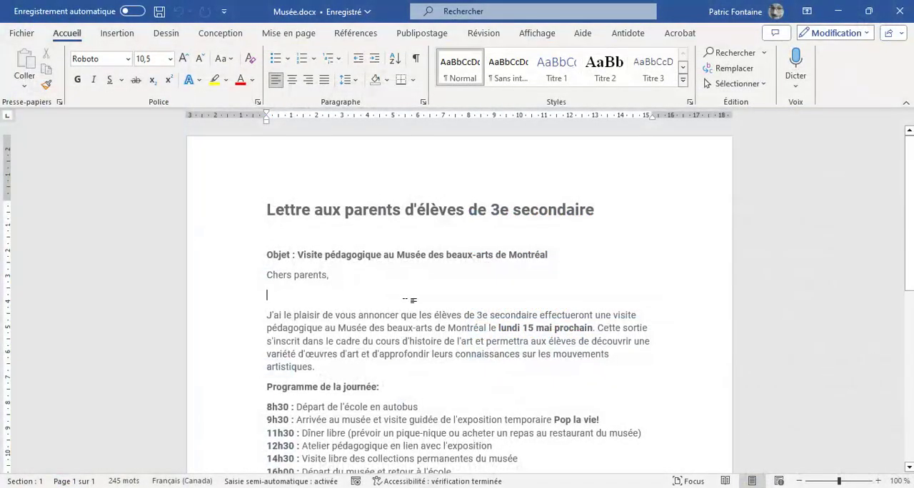
Show the formatting marks in the letter to locate the empty paragraphs around its object line and greeting.
scroll(409, 301, down, 10)
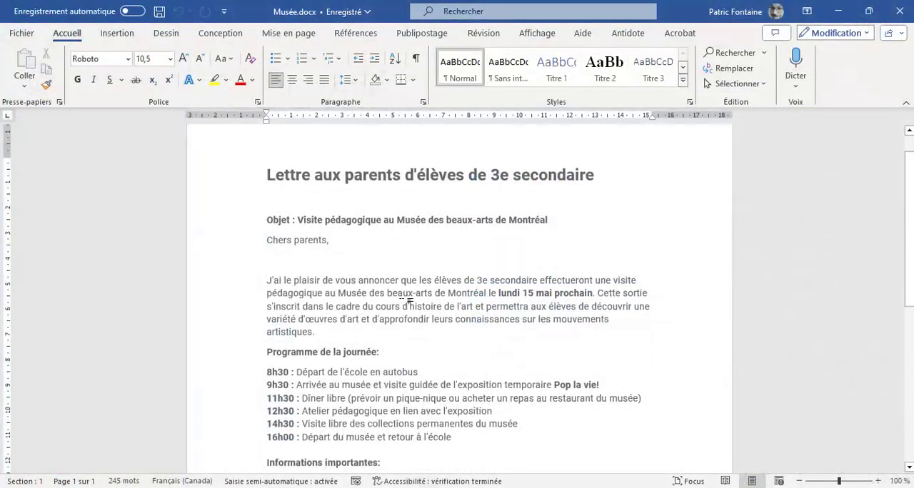
scroll(401, 304, up, 10)
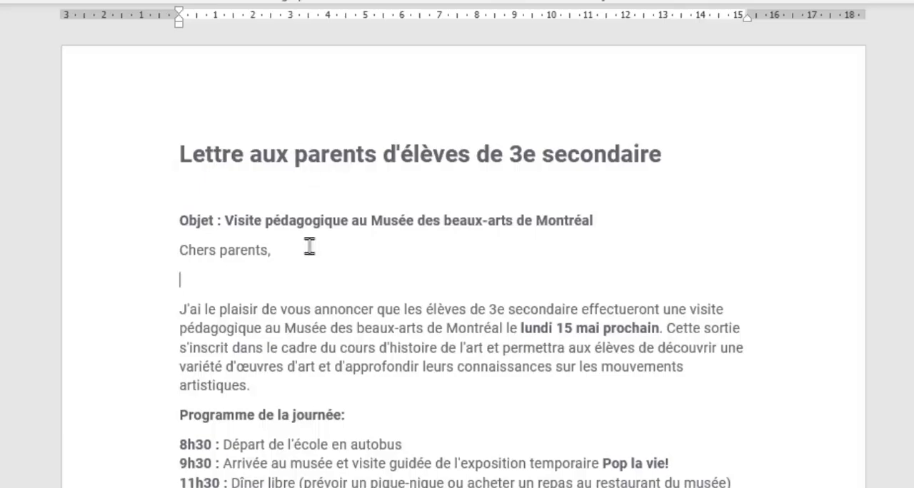
click(218, 191)
click(202, 274)
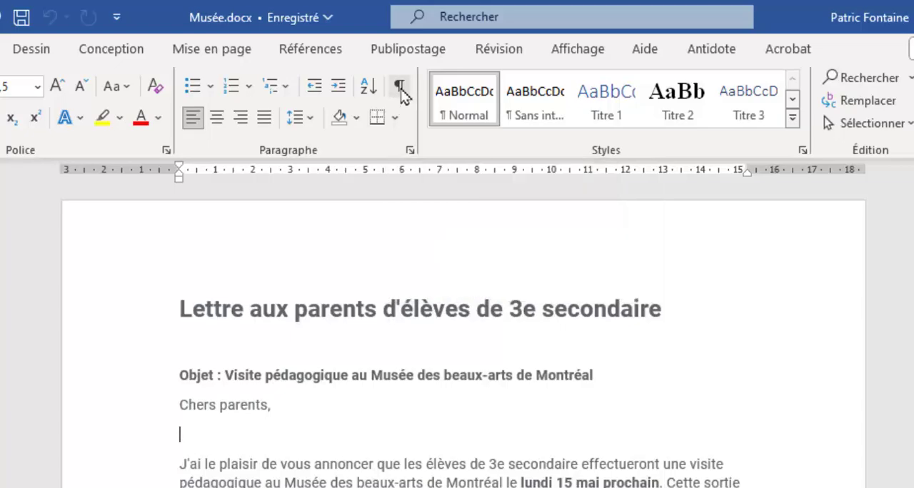
click(401, 88)
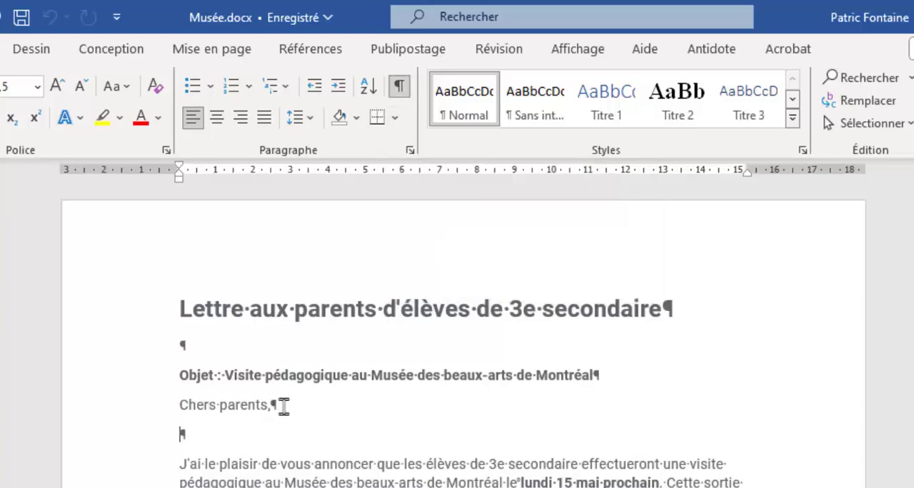
Delete the empty paragraph below "Chers parents," and hide the formatting marks.
click(190, 345)
click(182, 432)
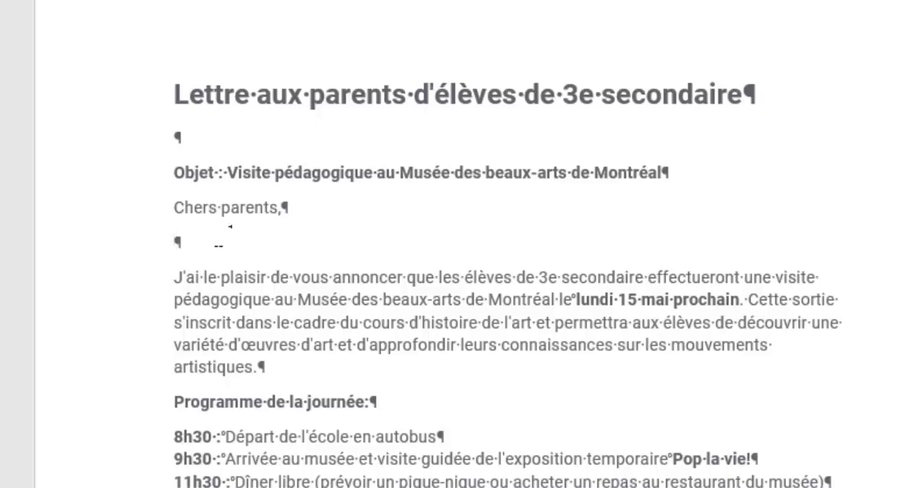
key(Delete)
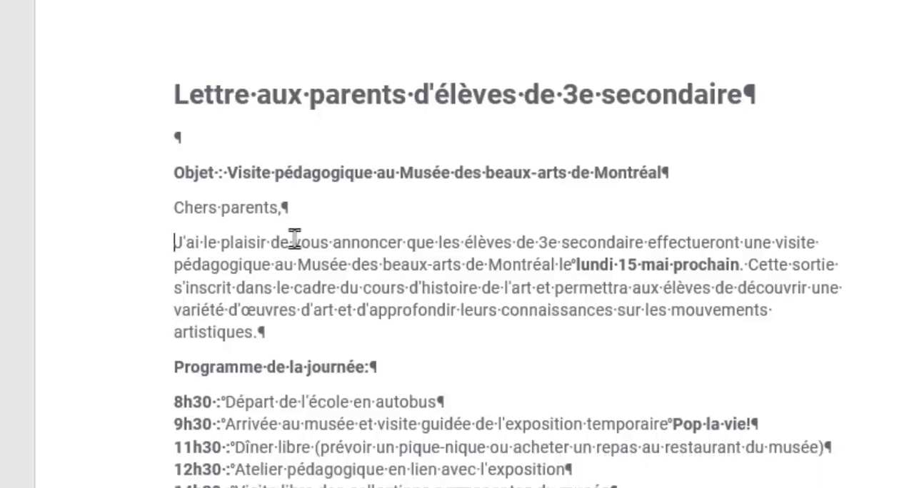
key(ctrl+shift+8)
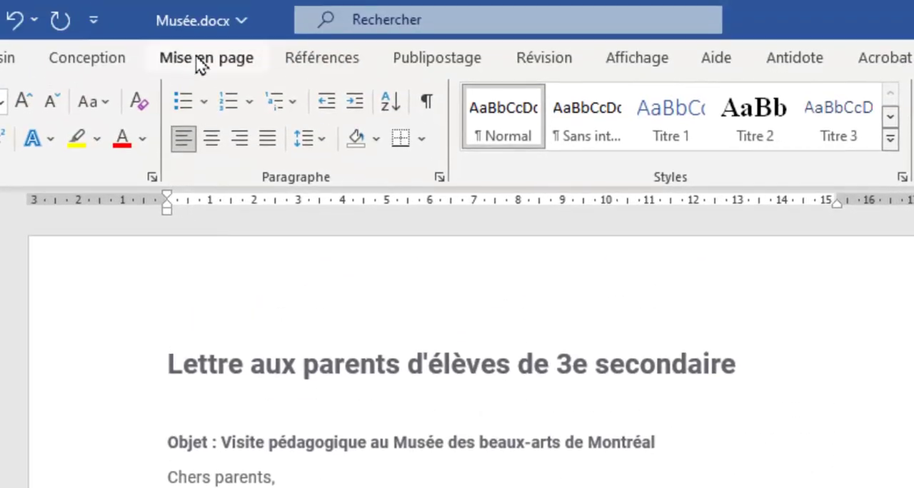
Set the spacing of the "Chers parents," paragraph to 24 pt after and 18 pt before.
click(198, 64)
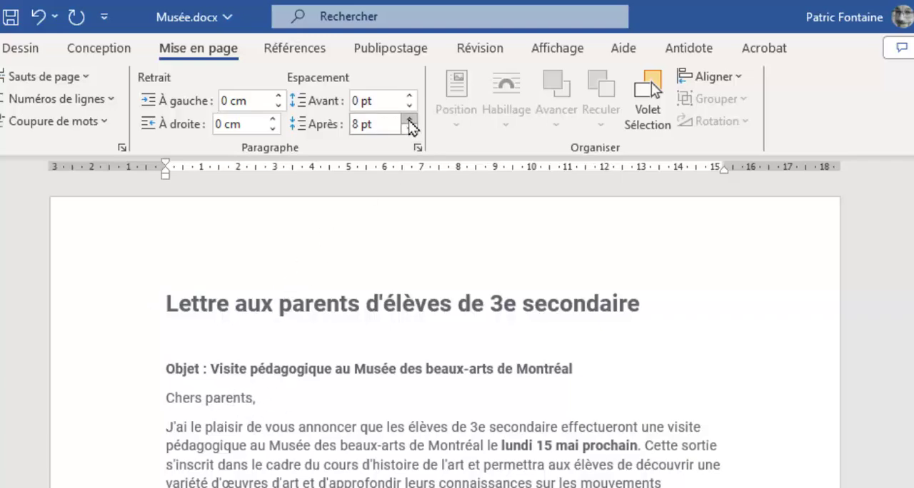
click(409, 119)
click(409, 119)
click(409, 120)
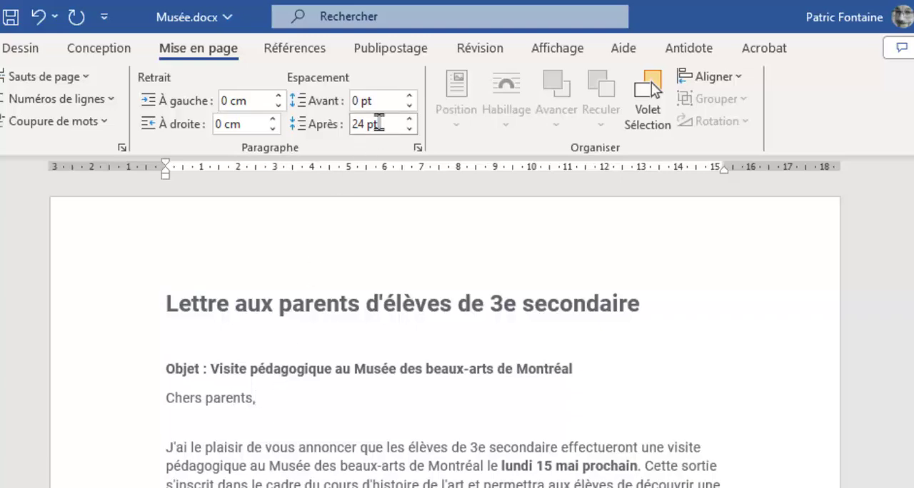
click(410, 98)
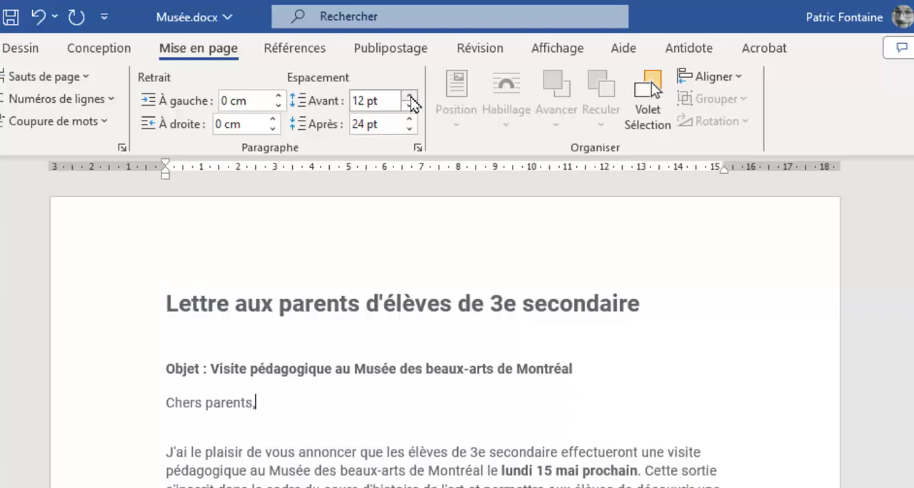
click(411, 98)
click(205, 411)
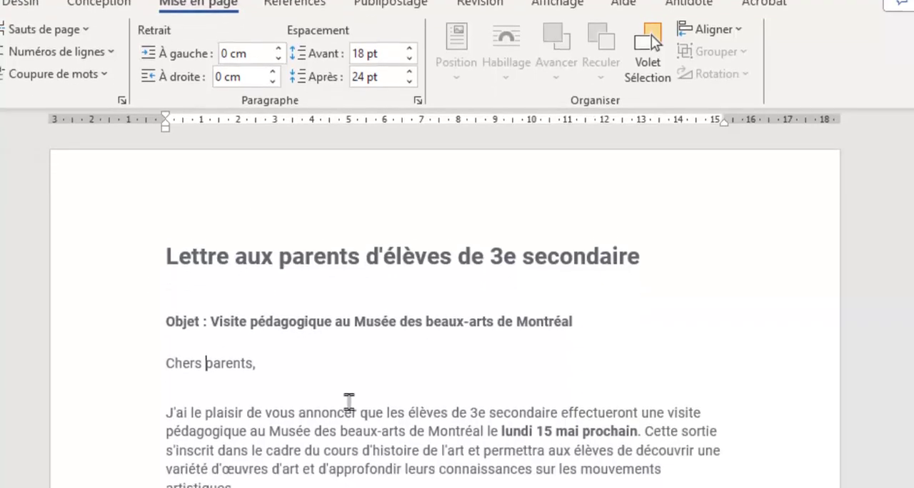
Set the spacing before the "Programme de la journée:" heading to 18 pt.
scroll(314, 442, down, 4)
click(209, 314)
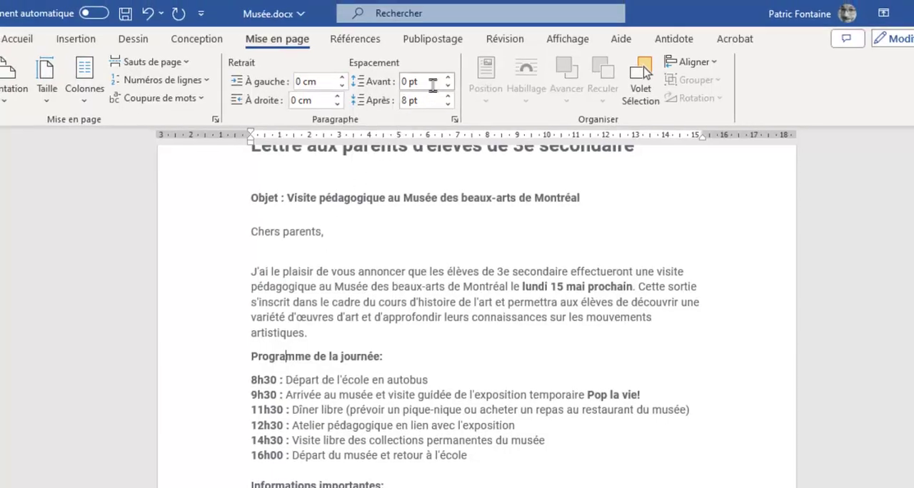
click(449, 78)
click(448, 78)
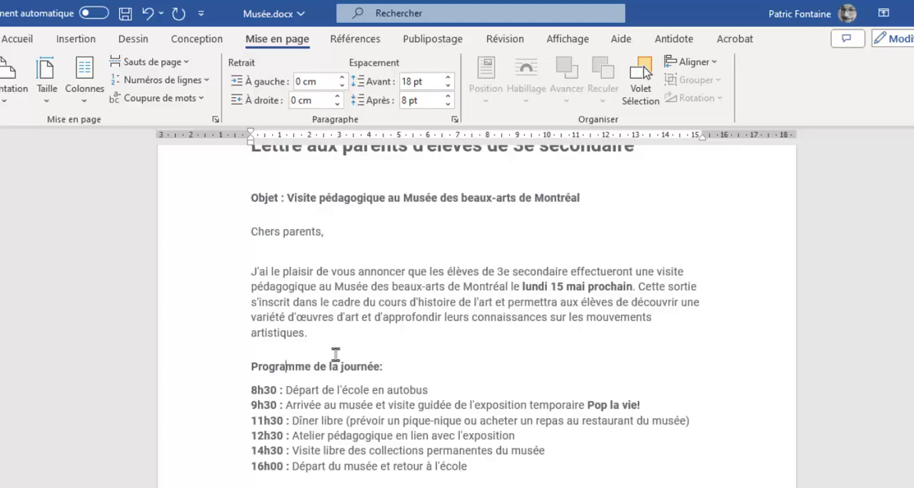
Show the formatting marks and delete the empty paragraph above "Informations importantes:".
scroll(314, 357, down, 3)
click(349, 380)
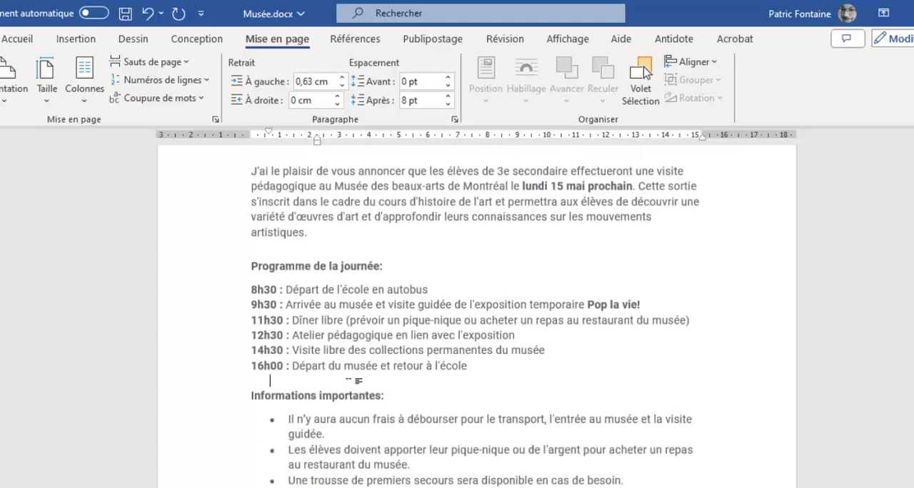
click(18, 39)
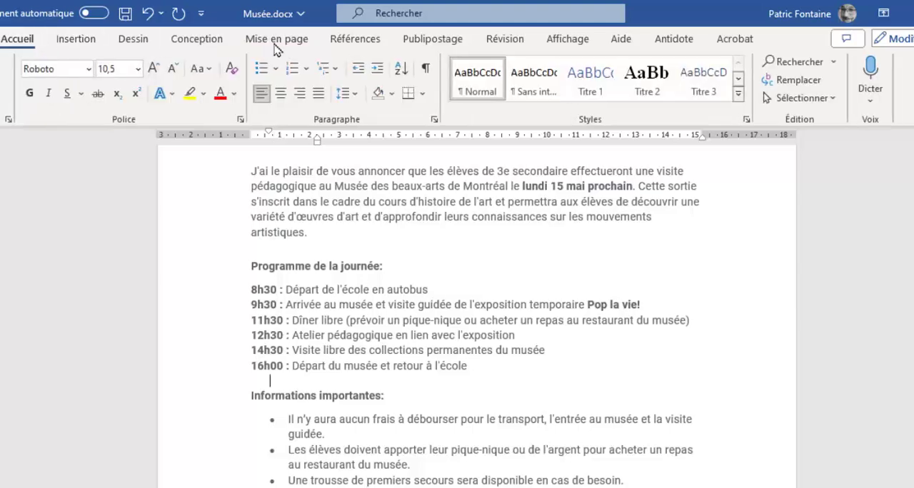
click(425, 68)
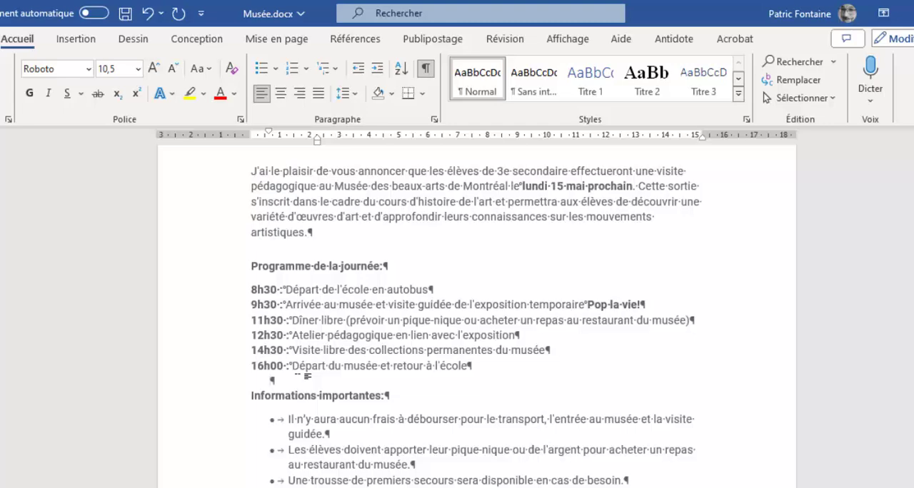
key(BackSpace)
key(Delete)
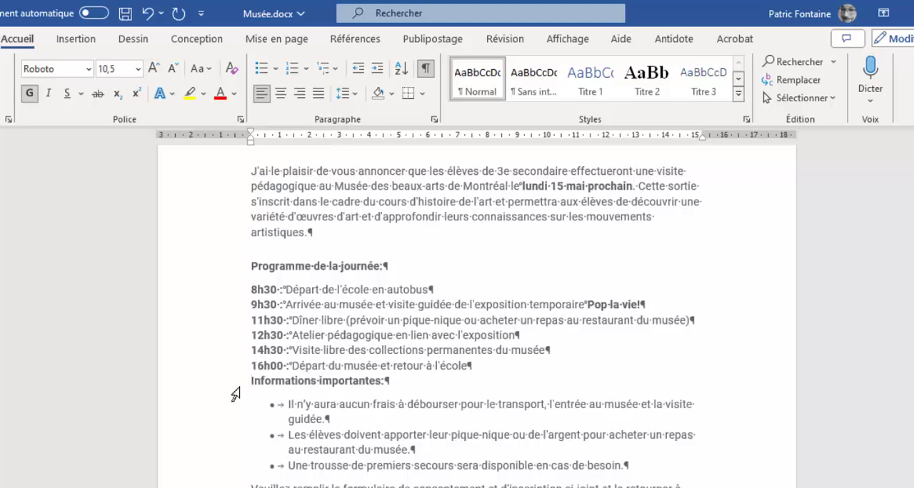
Set the spacing before "Informations importantes:" to 18 pt and hide the formatting marks.
click(295, 40)
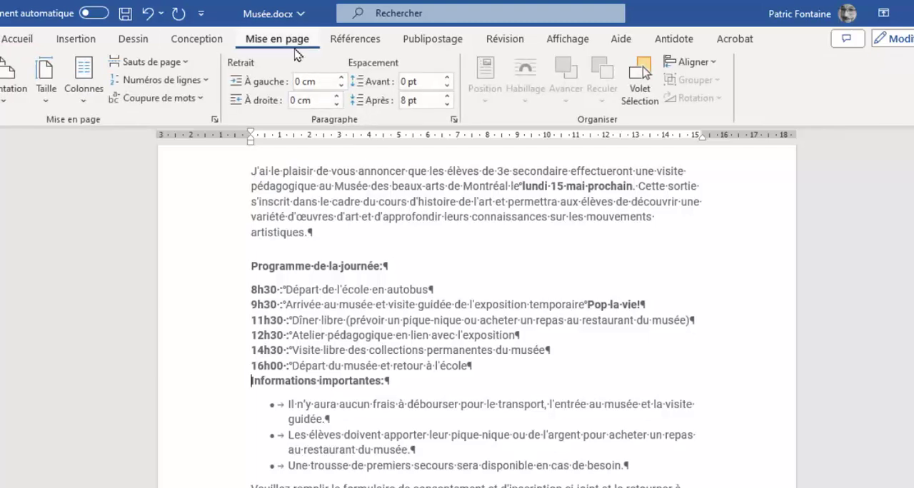
click(448, 79)
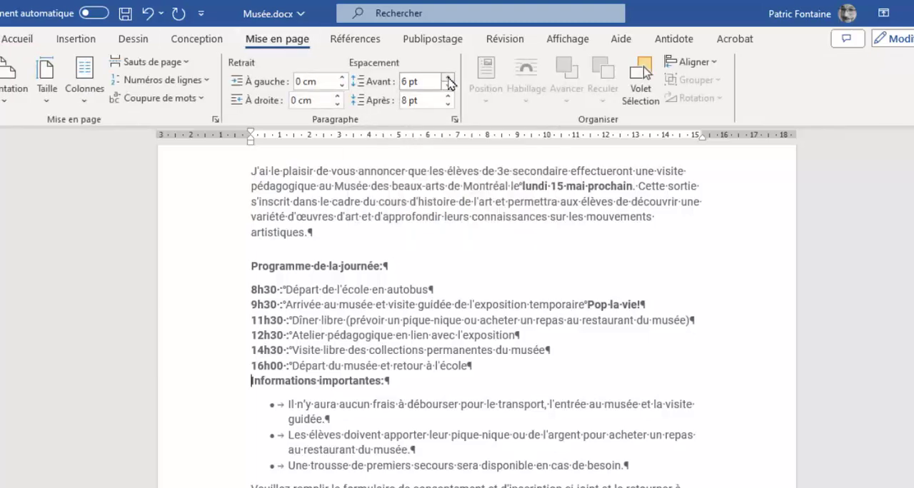
click(448, 78)
click(448, 79)
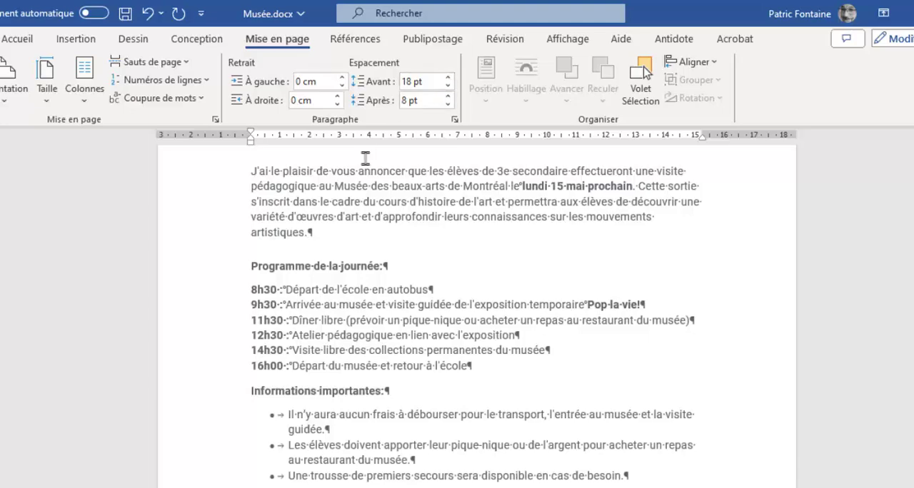
click(2, 37)
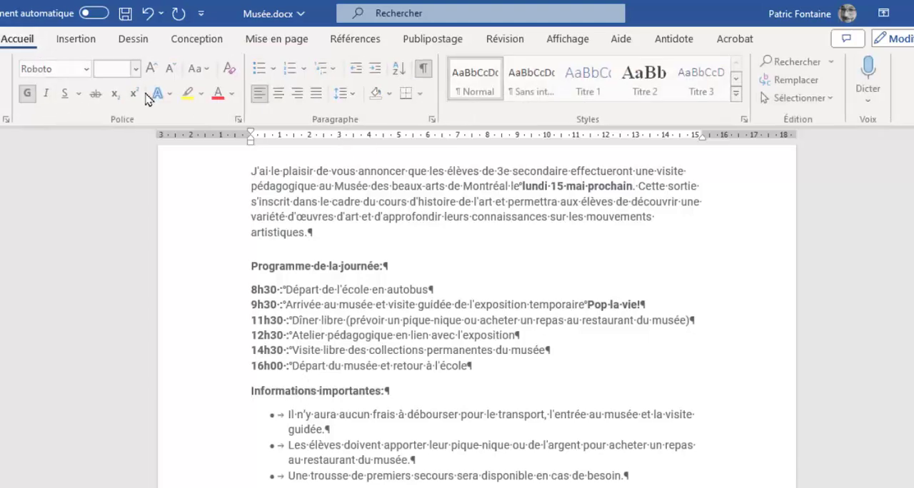
click(425, 69)
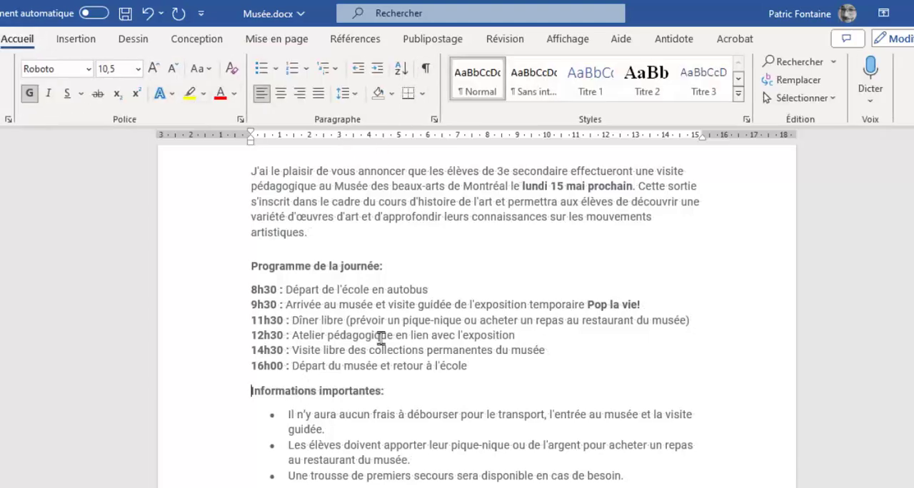
Delete the two empty paragraphs between "Cordialement," and the teacher's name in the signature.
scroll(368, 341, down, 6)
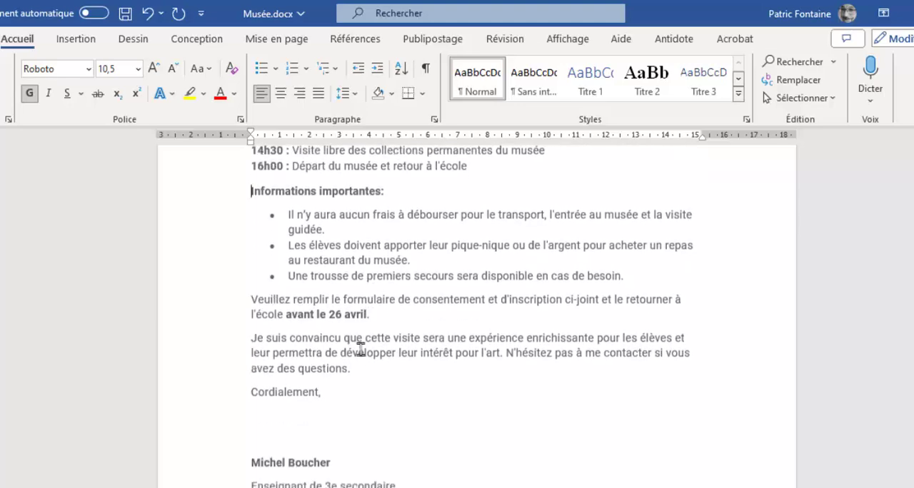
click(259, 414)
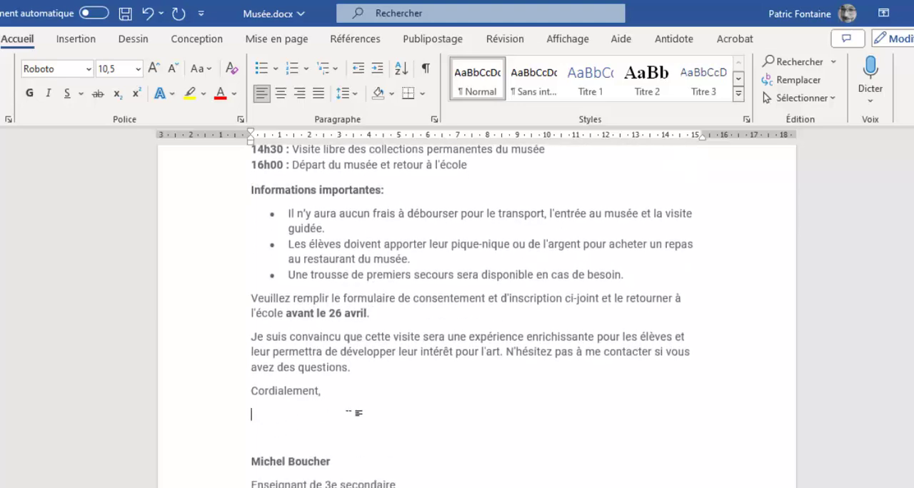
key(Delete)
key(Delete)
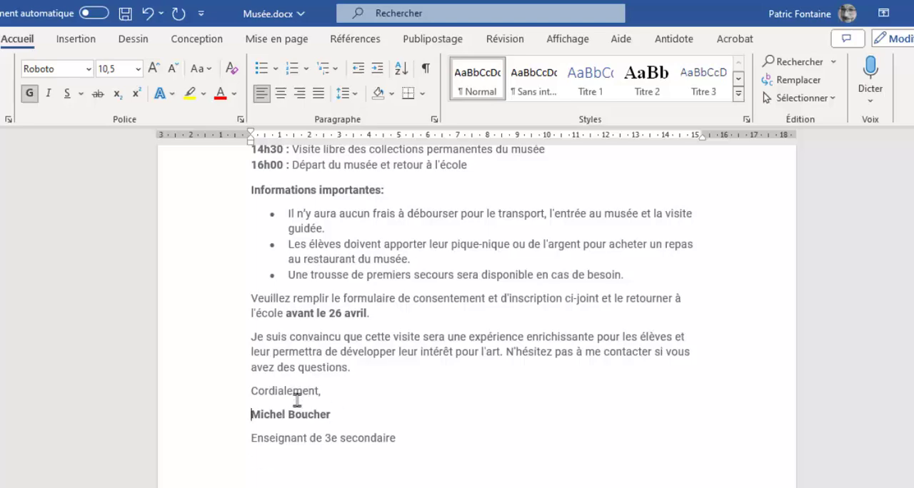
Set the spacing before the teacher's name in the signature to 48 pt.
click(276, 39)
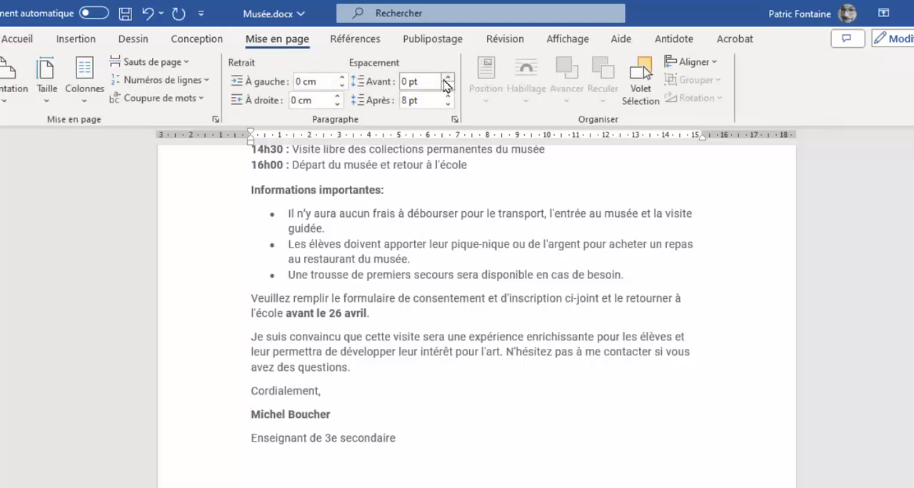
click(448, 78)
click(449, 78)
click(449, 79)
click(448, 78)
click(448, 79)
click(448, 79)
click(448, 78)
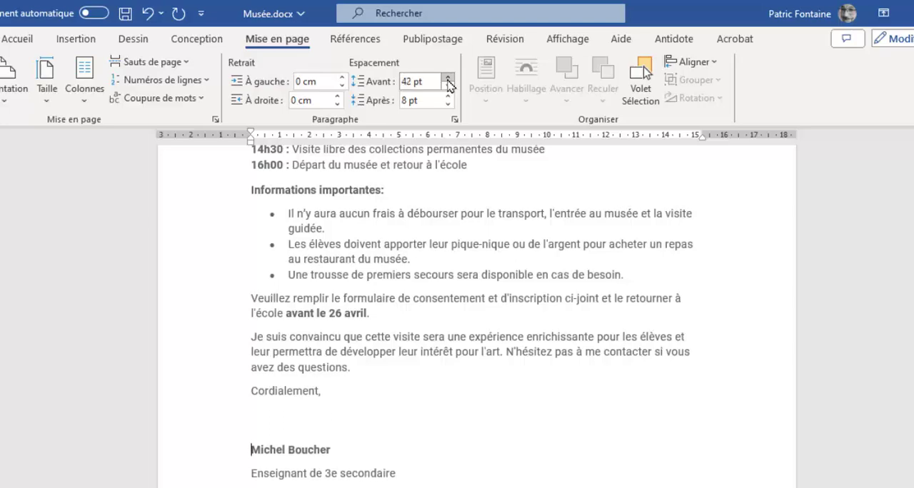
click(448, 78)
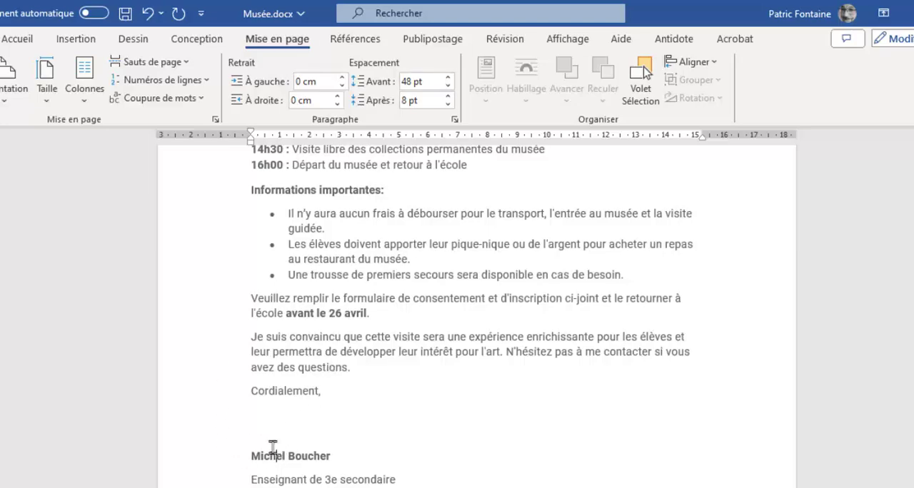
click(272, 337)
click(17, 40)
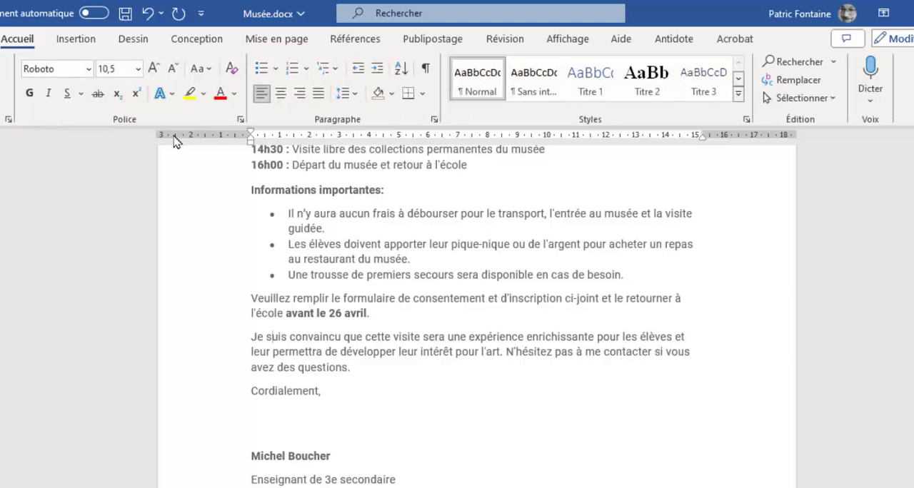
click(254, 40)
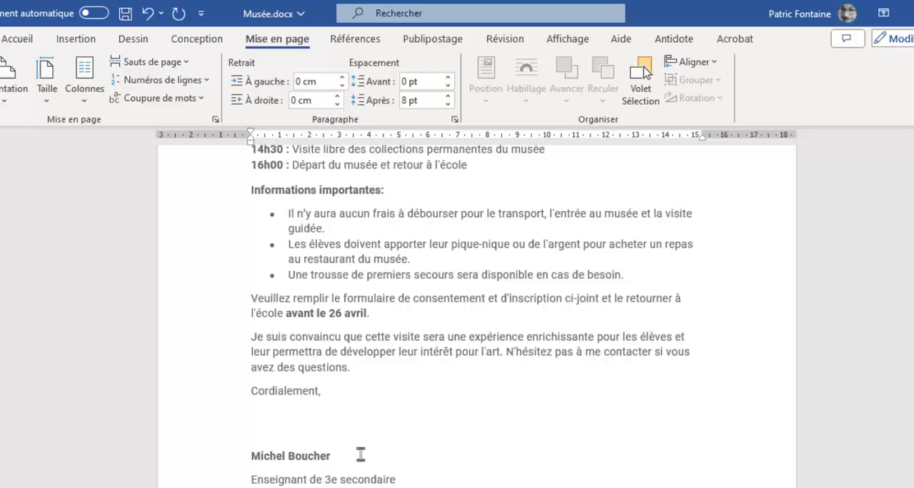
Set the spacing after the teacher's name in the signature to 0 pt.
click(296, 455)
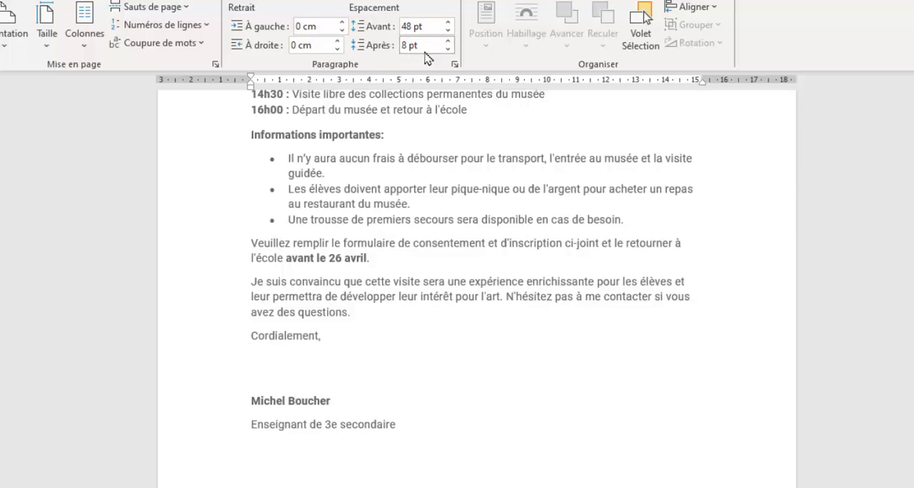
click(448, 49)
click(448, 49)
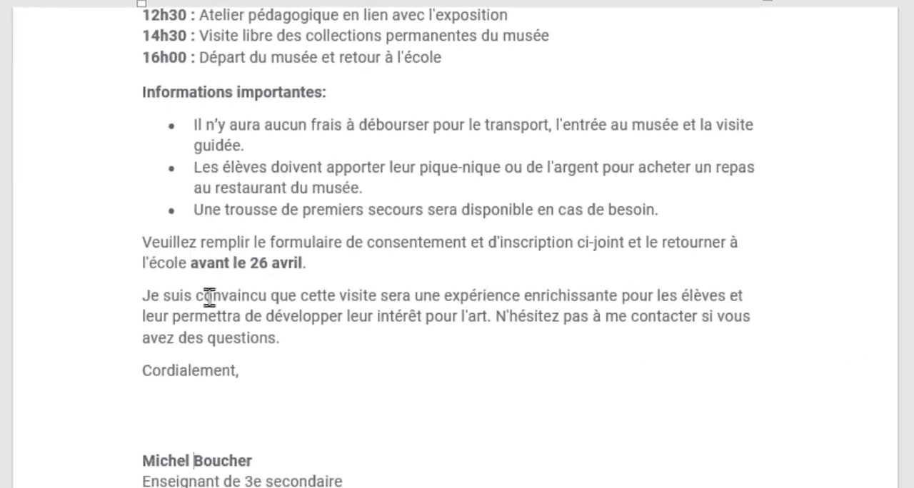
Insert three empty paragraphs above the paragraph beginning "Je suis convaincu".
click(211, 296)
click(144, 295)
key(Return)
key(Return)
key(Return)
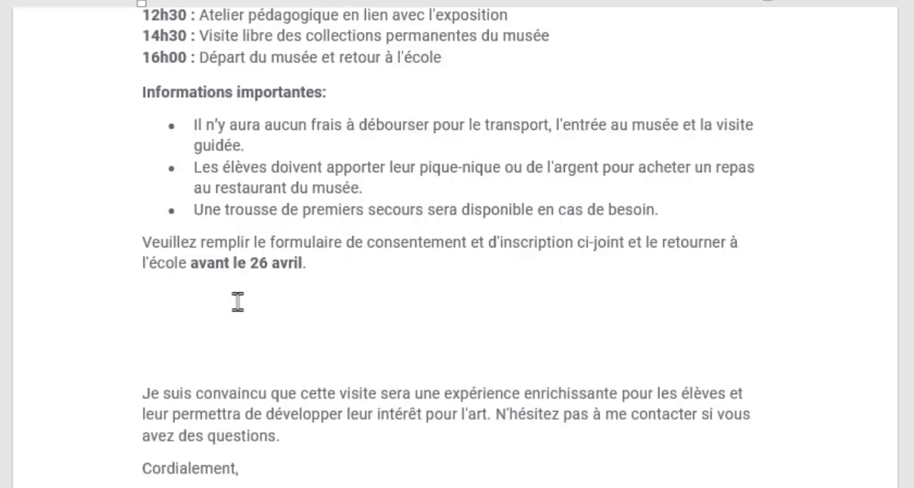
click(171, 329)
click(164, 297)
Copy the introductory paragraph beginning "J'ai le plaisir" and paste it twice below itself, without a trailing empty paragraph.
scroll(321, 308, up, 5)
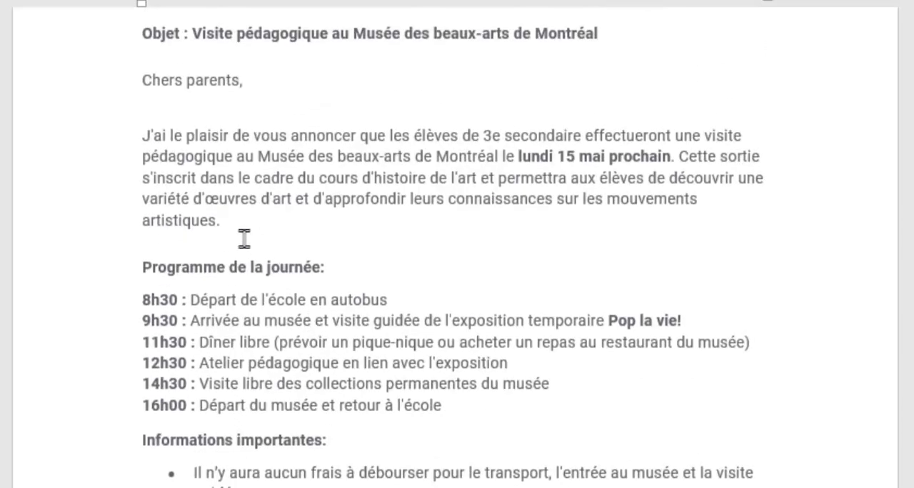
drag(229, 223, 127, 141)
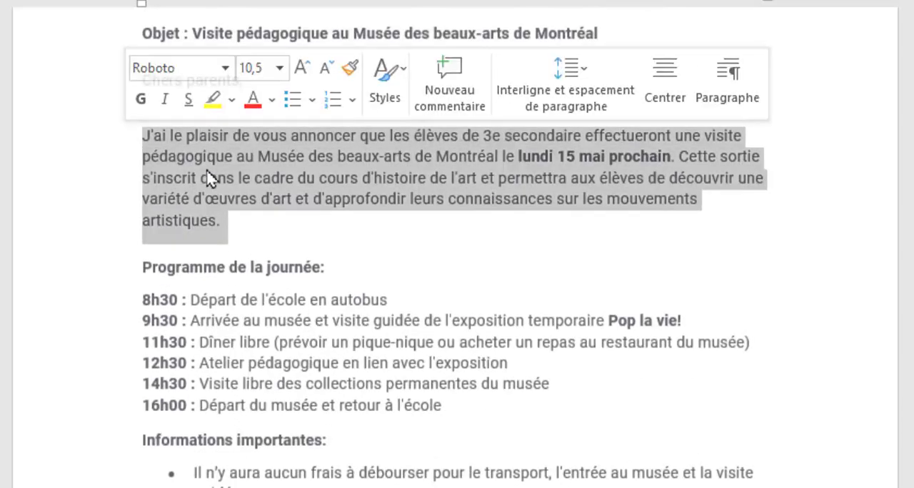
key(ctrl+c)
click(281, 227)
key(Return)
key(ctrl+v)
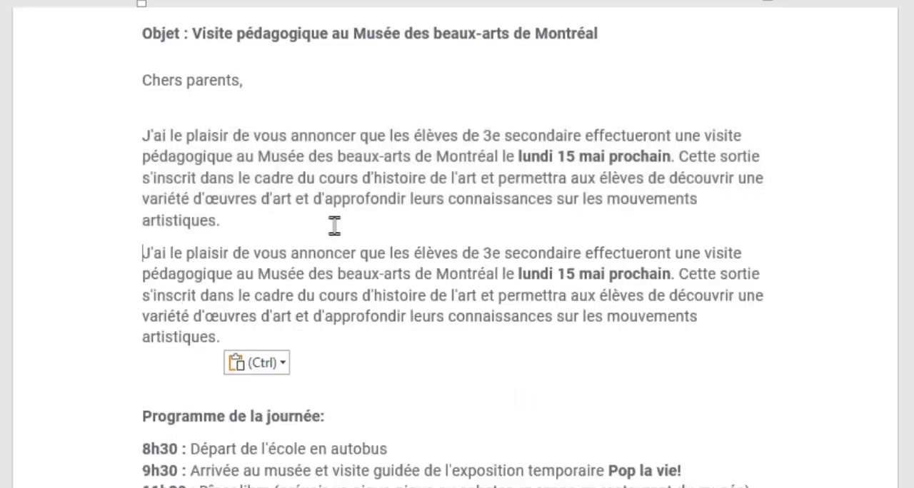
key(ctrl+v)
key(BackSpace)
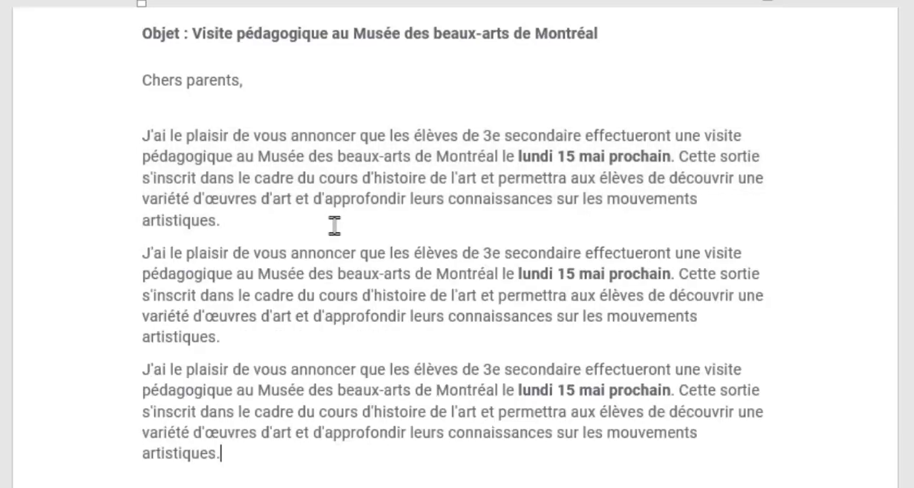
Delete the three empty paragraphs above "Je suis convaincu" at the start of page 2.
scroll(288, 307, down, 15)
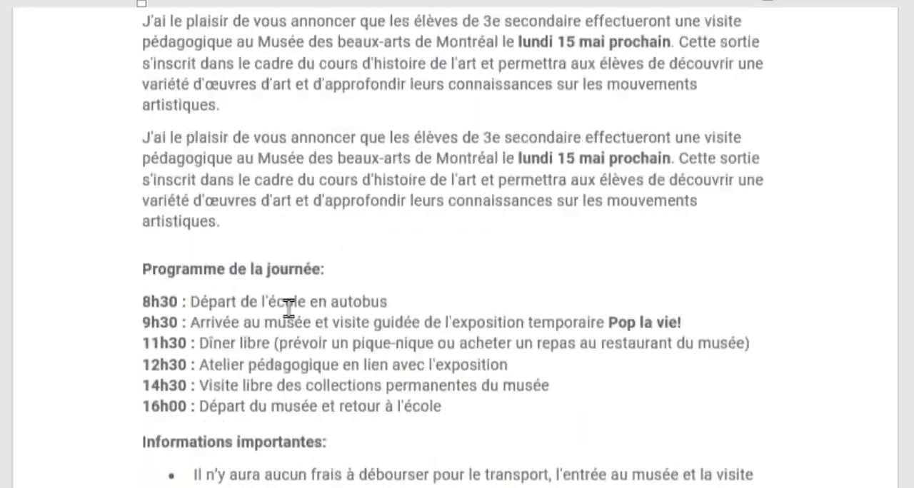
scroll(288, 307, down, 2)
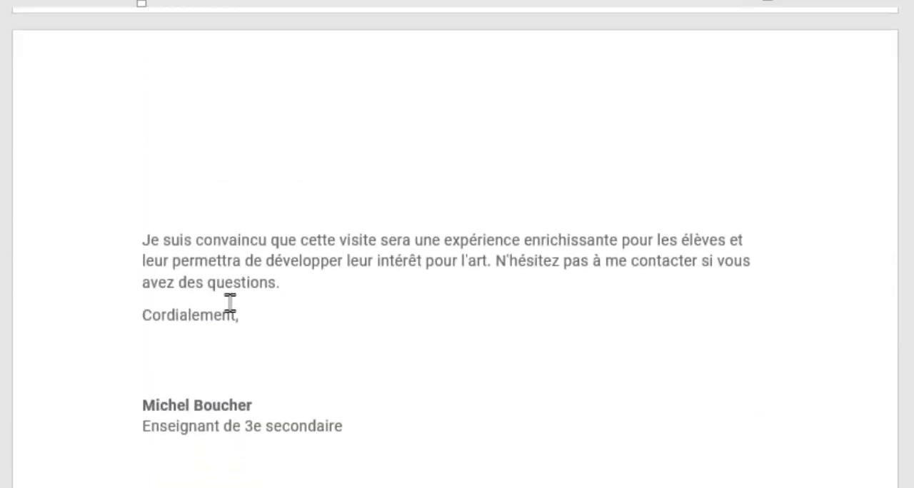
click(168, 208)
click(170, 169)
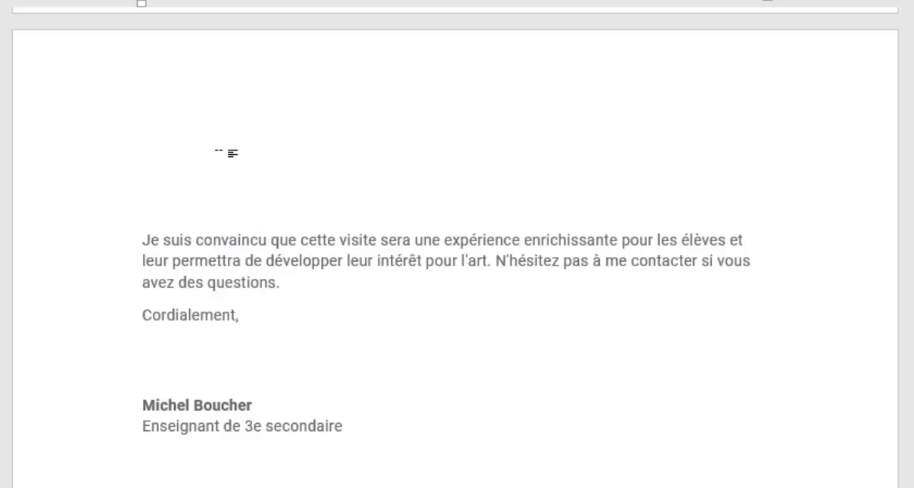
key(Delete)
key(Delete)
key(Delete)
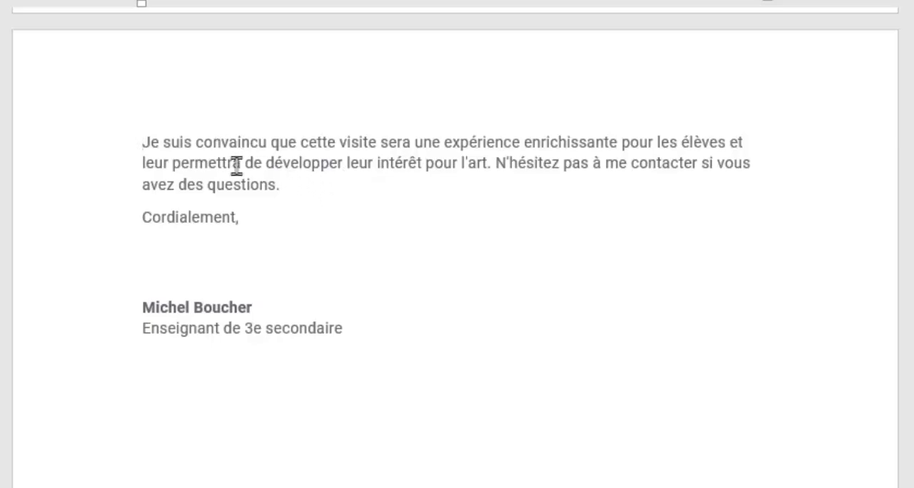
Delete the two pasted copies of the introductory paragraph and put "Programme de la journée:" directly after the original as its own paragraph.
scroll(232, 172, up, 3)
scroll(187, 291, up, 1)
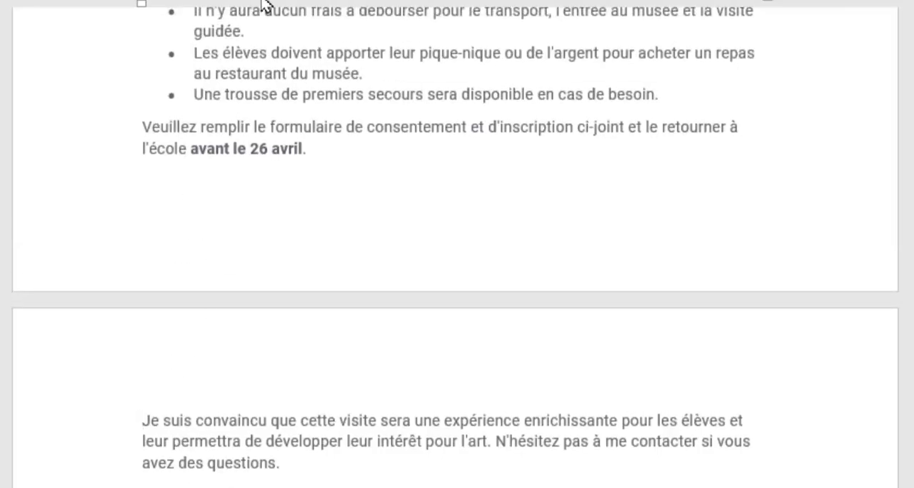
scroll(266, 165, up, 2)
scroll(266, 166, up, 6)
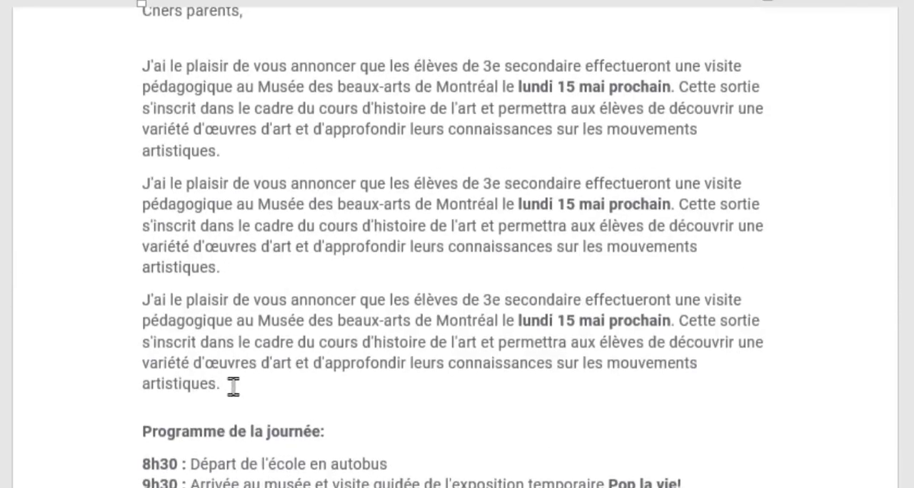
drag(235, 383, 88, 193)
key(BackSpace)
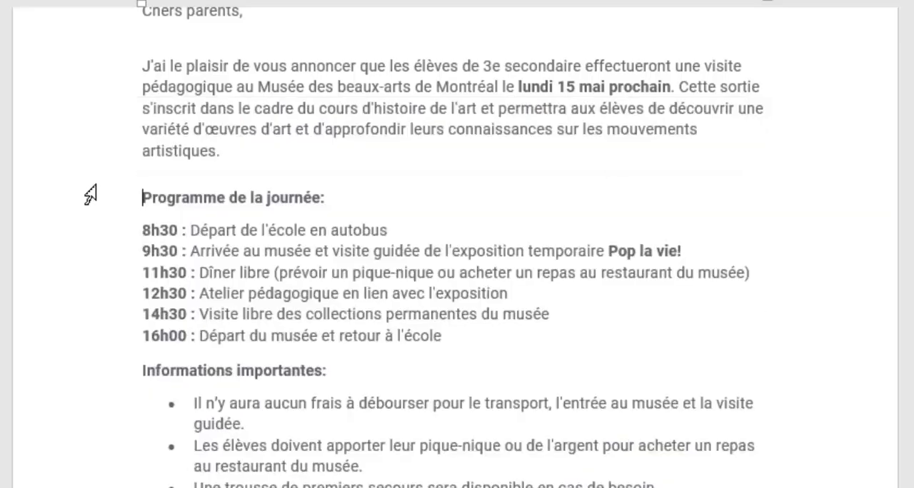
key(BackSpace)
key(Return)
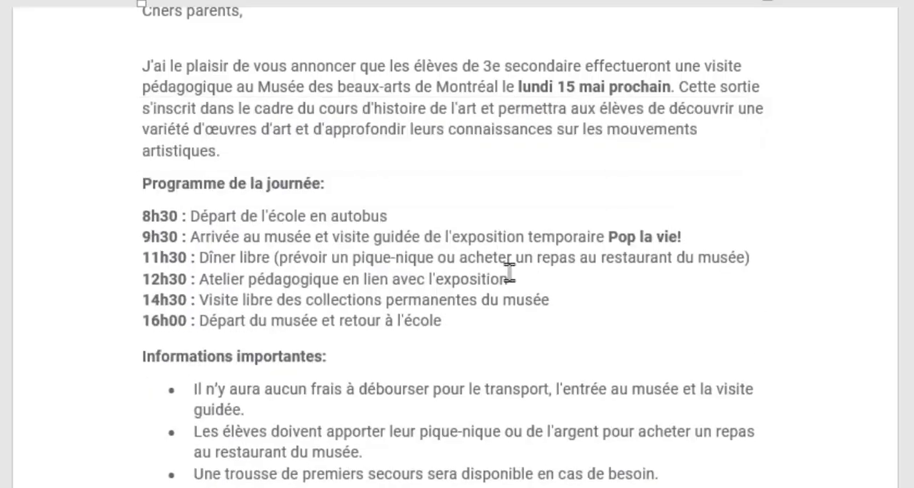
Set the spacing before the paragraph beginning "Je suis convaincu" to 72 pt.
scroll(419, 259, down, 5)
click(222, 319)
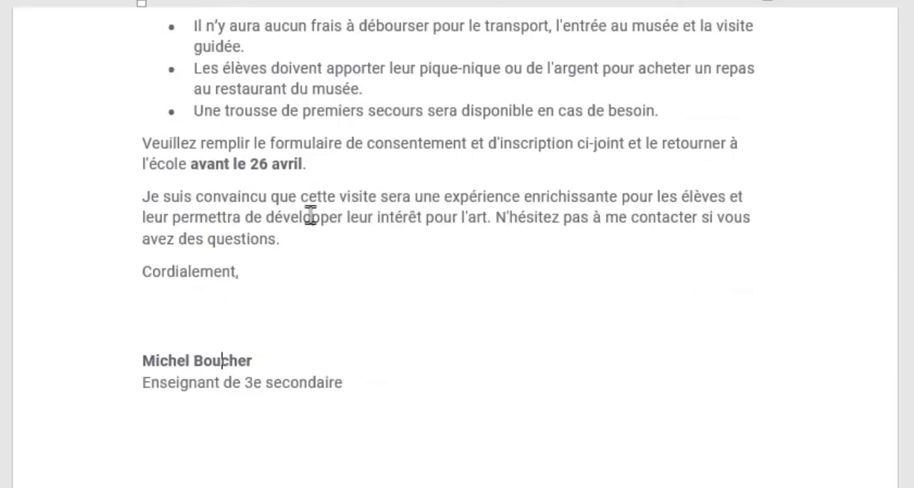
click(162, 197)
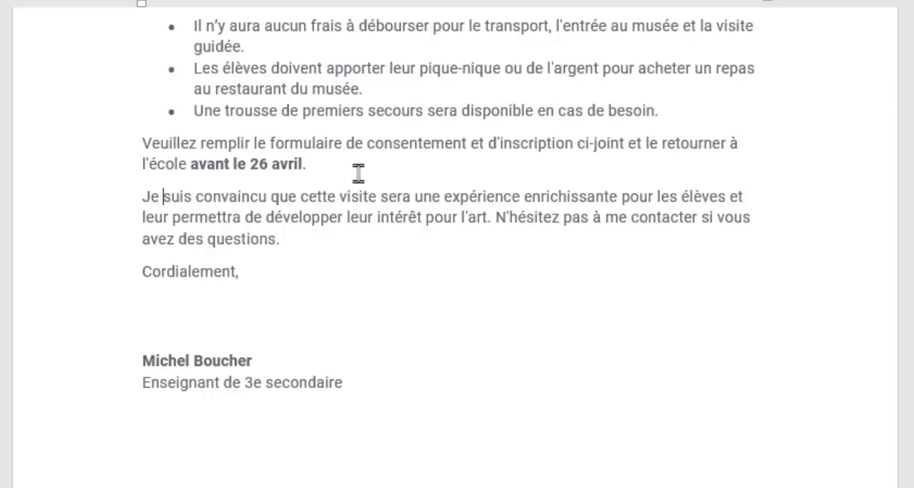
click(143, 194)
click(162, 196)
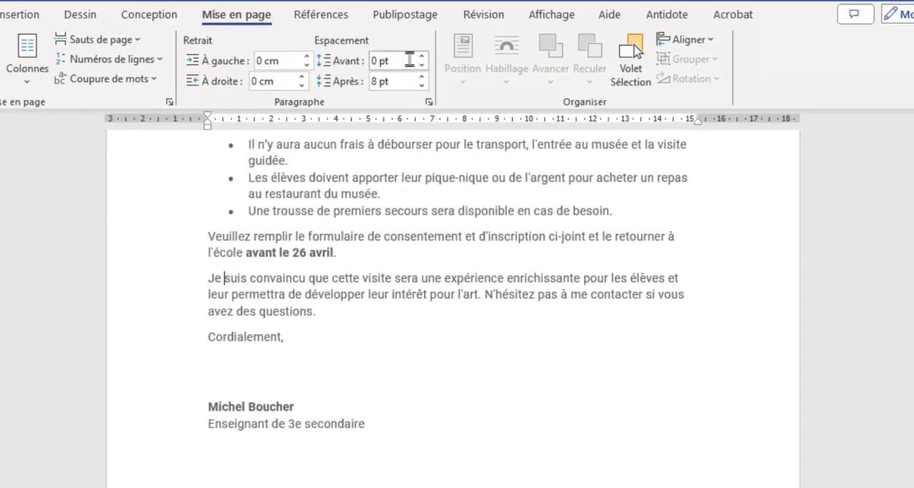
drag(422, 57, 422, 59)
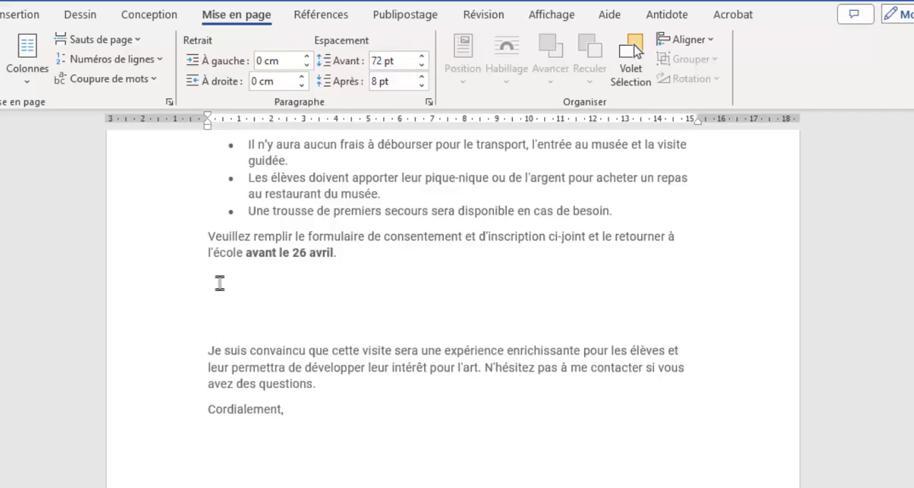
Duplicate the "J'ai le plaisir" paragraph twice above "Programme de la journée:" to push the text onto page 2.
scroll(343, 299, up, 10)
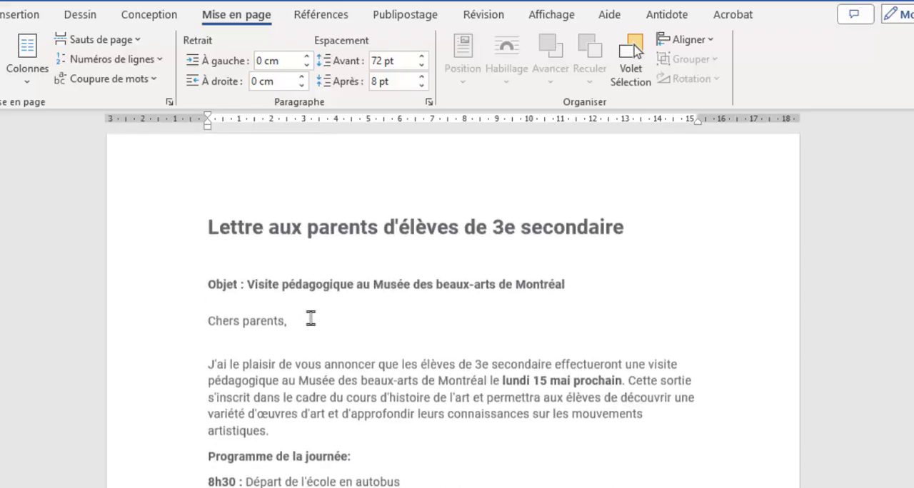
drag(271, 442, 206, 376)
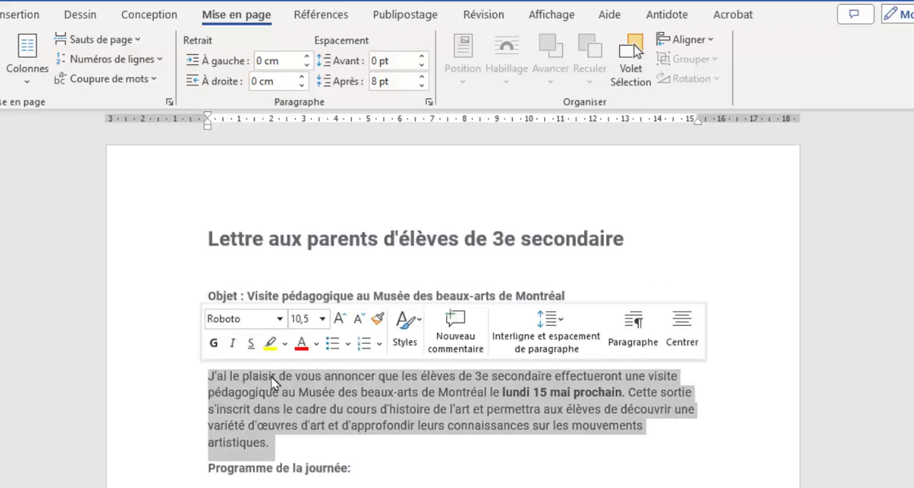
key(ctrl+c)
click(292, 445)
key(ctrl+v)
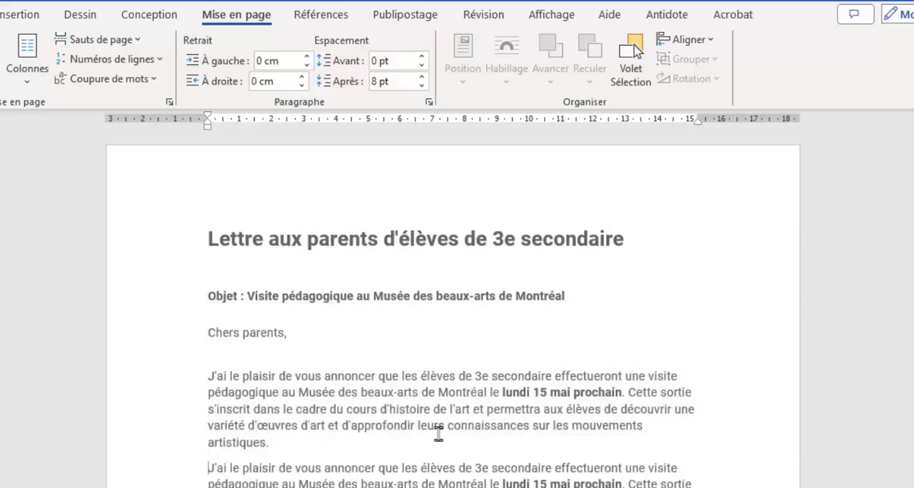
Examine how the paragraph beginning "Je suis convaincu" and its spacing before are laid out across the page break.
scroll(438, 431, down, 3)
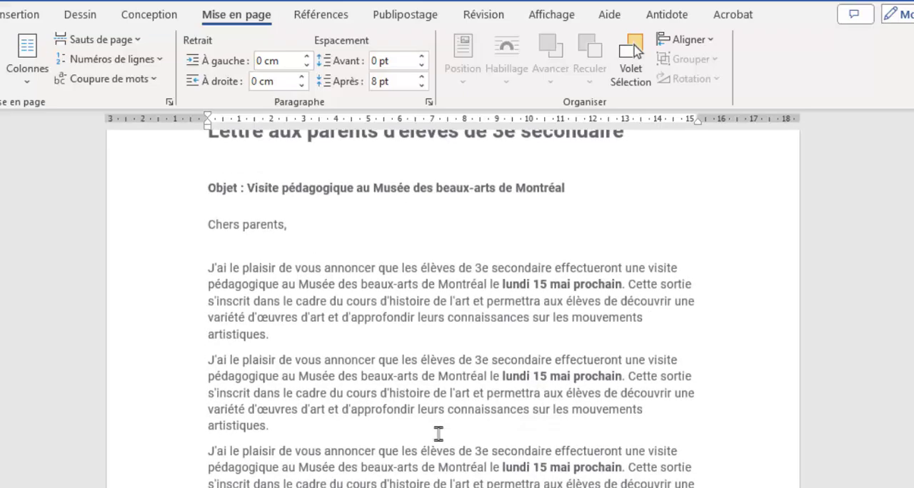
scroll(365, 378, down, 10)
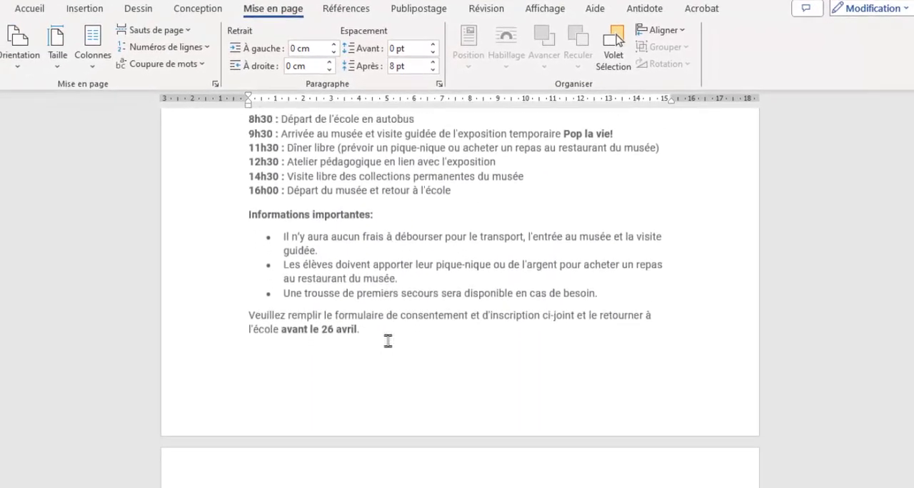
scroll(388, 341, down, 5)
click(250, 371)
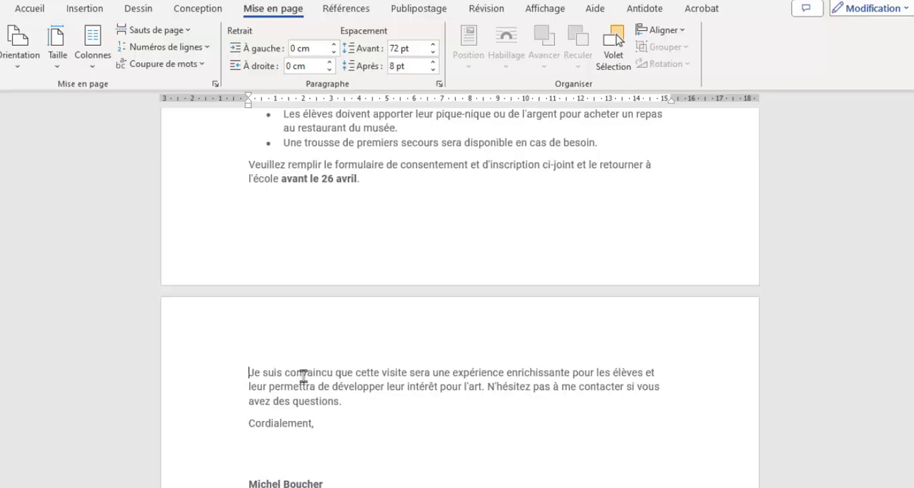
scroll(336, 368, up, 3)
click(294, 273)
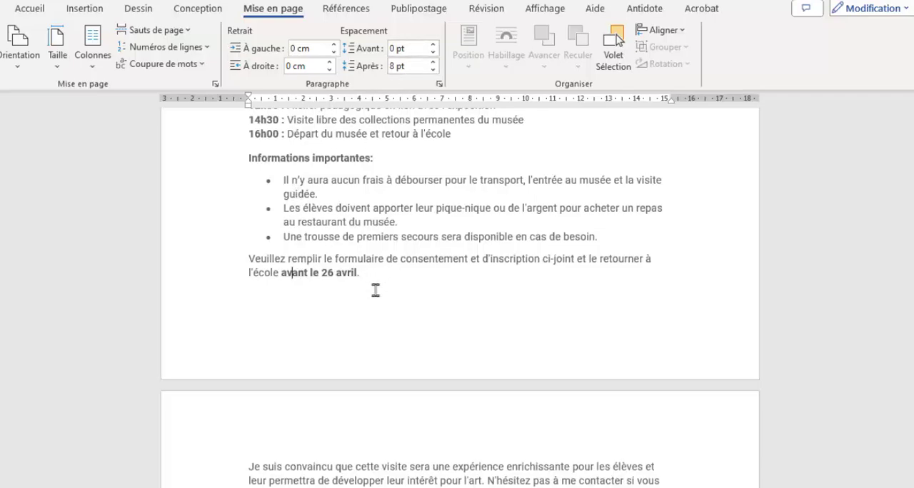
scroll(385, 300, down, 5)
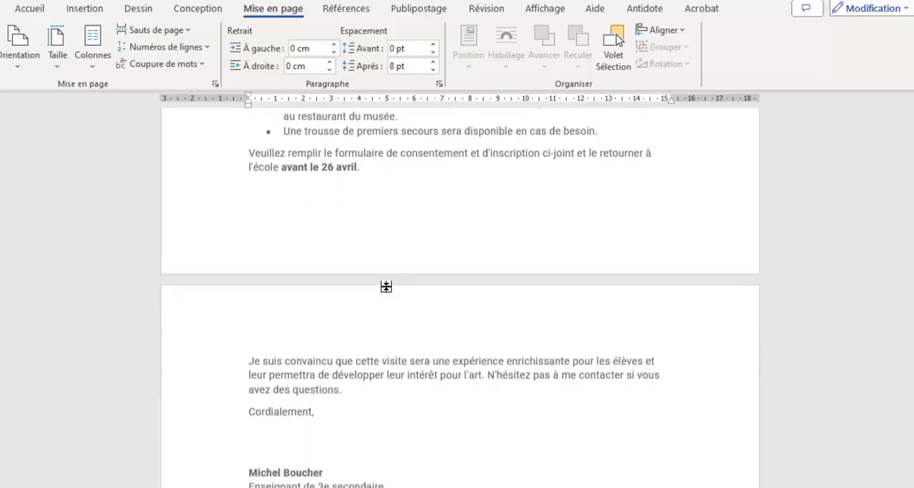
click(307, 312)
click(330, 247)
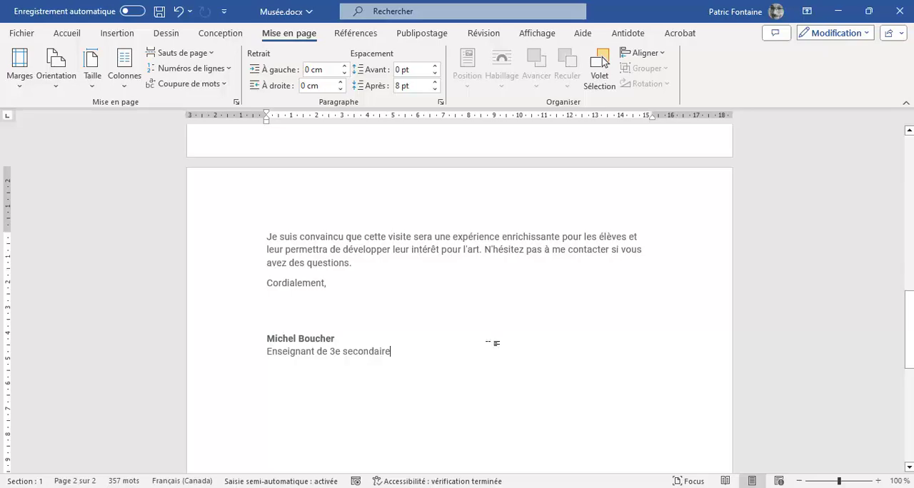
Delete the two extra copies of the "J'ai le plaisir" paragraph above "Programme de la journée:".
scroll(480, 344, up, 10)
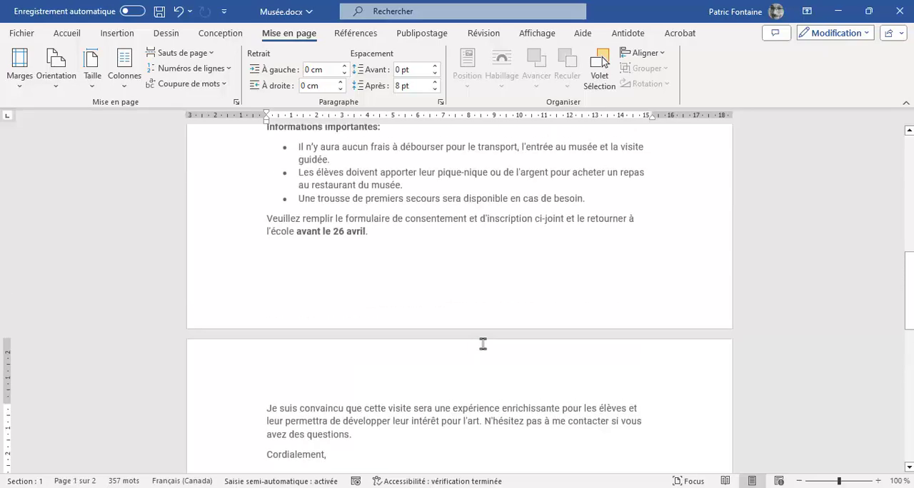
scroll(483, 344, up, 3)
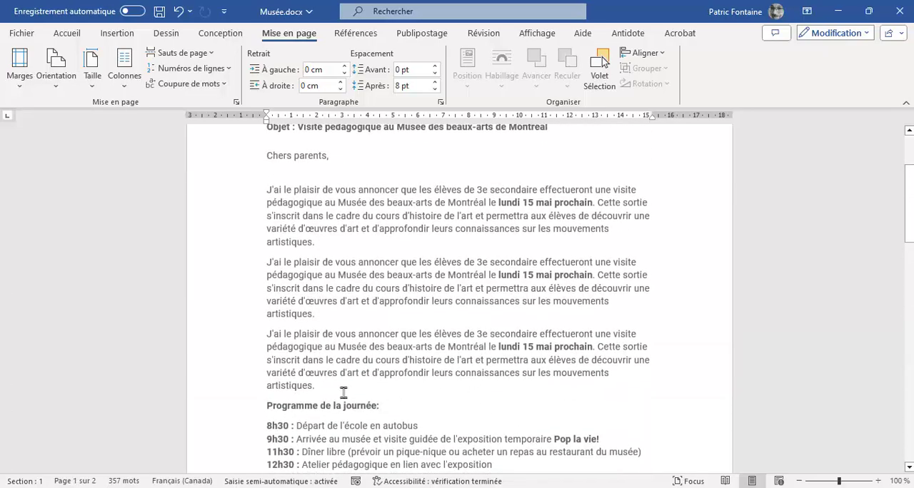
drag(312, 384, 204, 268)
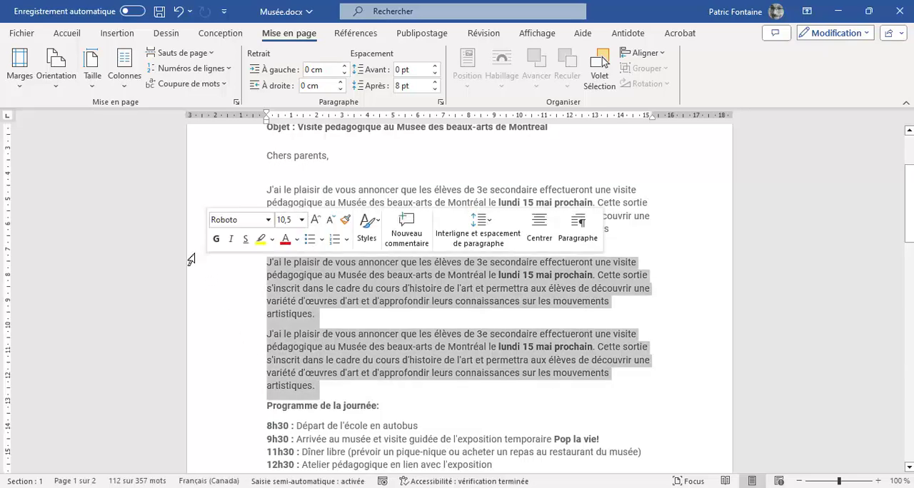
key(Delete)
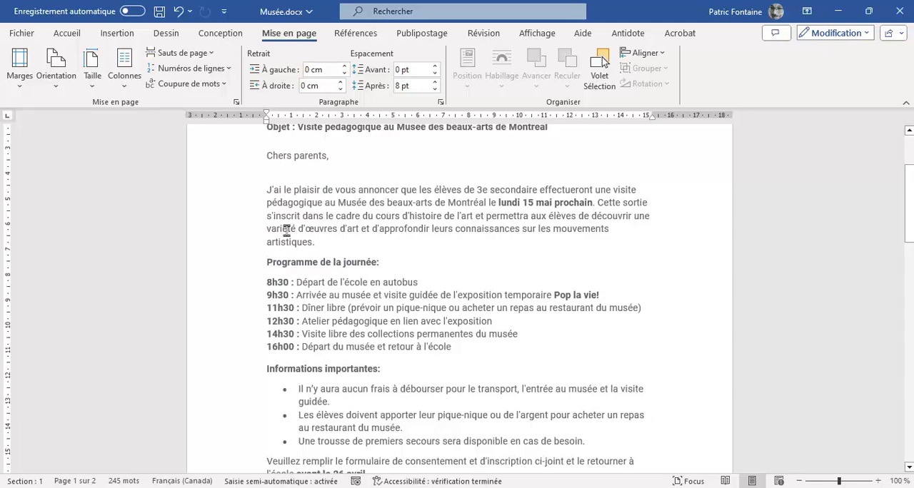
Review the letter's layout from the start to the signature, checking the spacing around "Je suis convaincu" and "Cordialement,".
scroll(286, 231, down, 10)
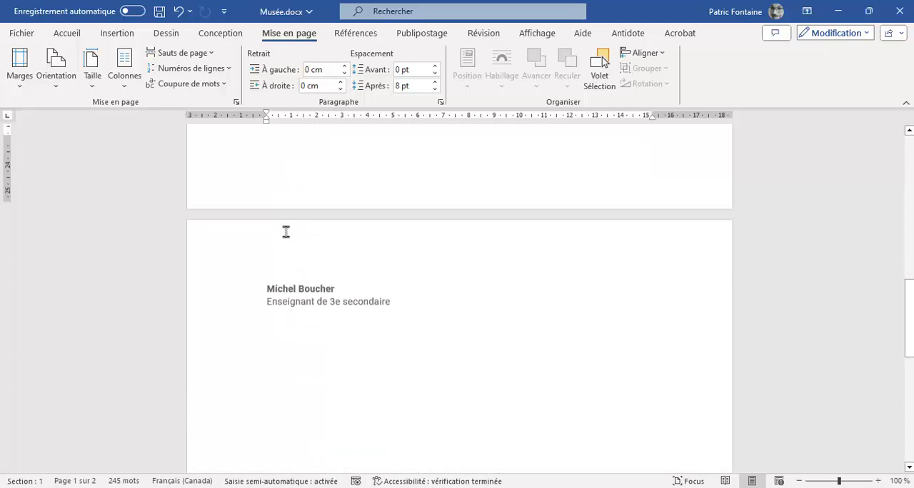
key(ctrl+Home)
scroll(457, 283, down, 6)
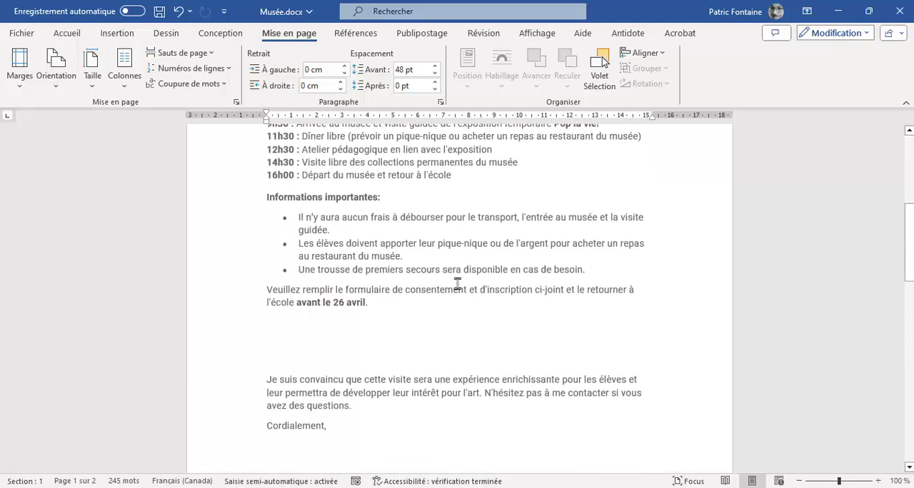
scroll(457, 284, down, 3)
click(286, 263)
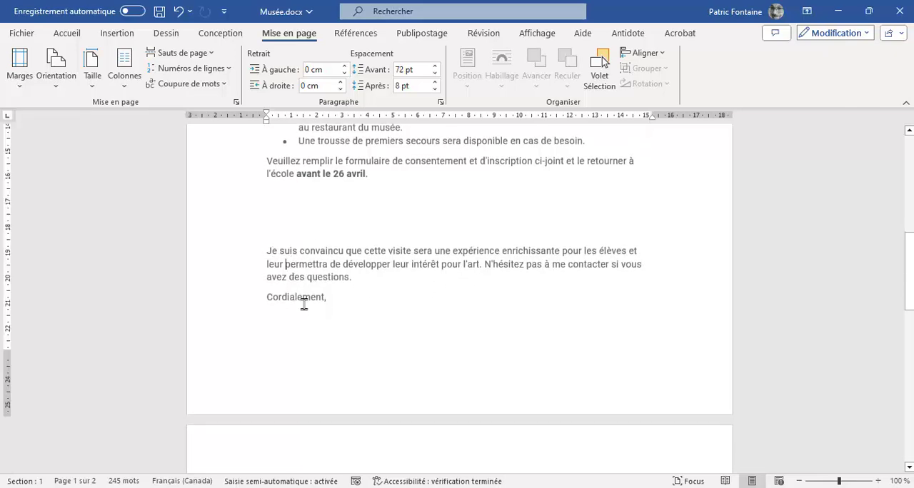
click(310, 297)
scroll(294, 311, down, 5)
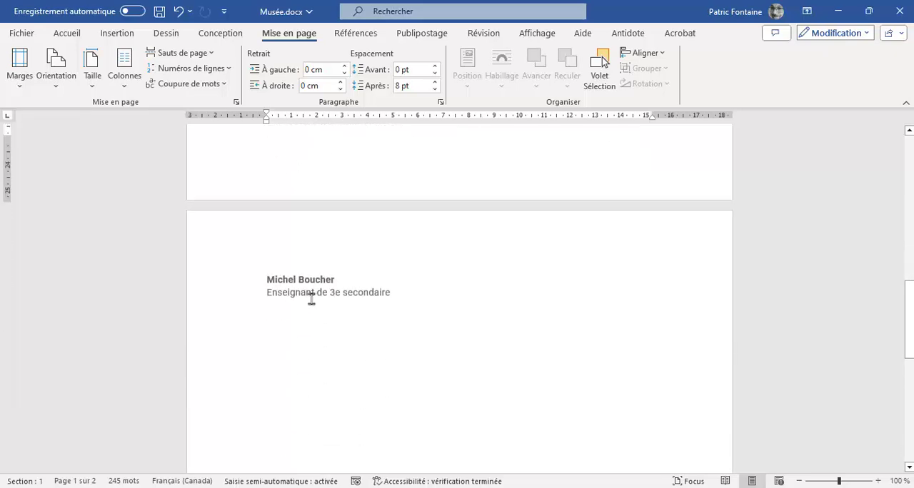
Insert a page break before the paragraph beginning "Je suis convaincu" so that it moves to page 2 with the signature.
scroll(351, 278, up, 4)
scroll(364, 214, down, 2)
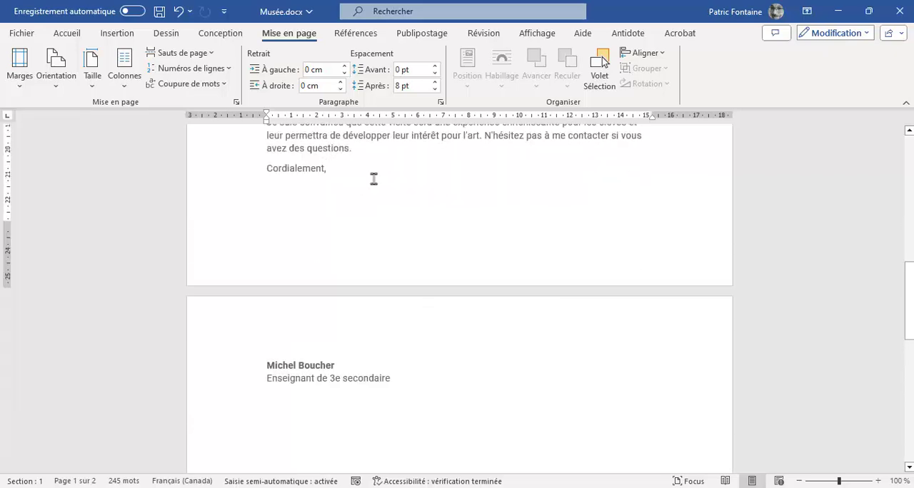
scroll(376, 184, up, 2)
click(262, 208)
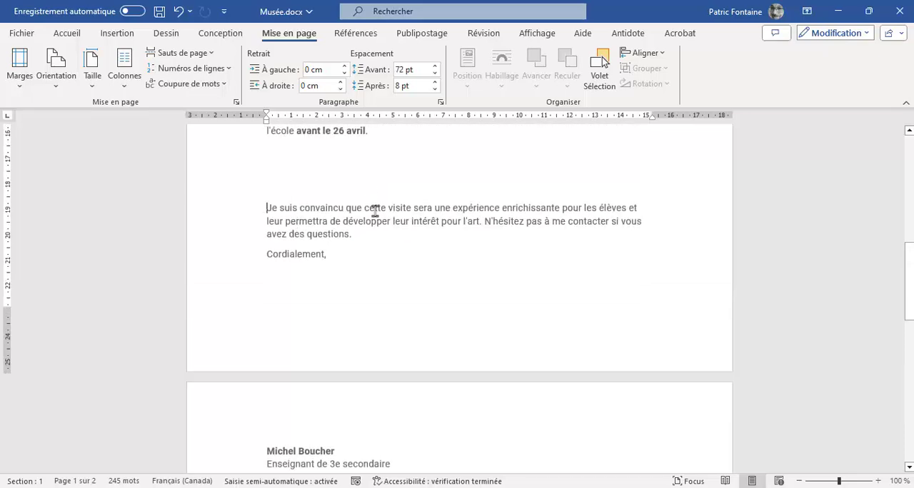
key(ctrl+Return)
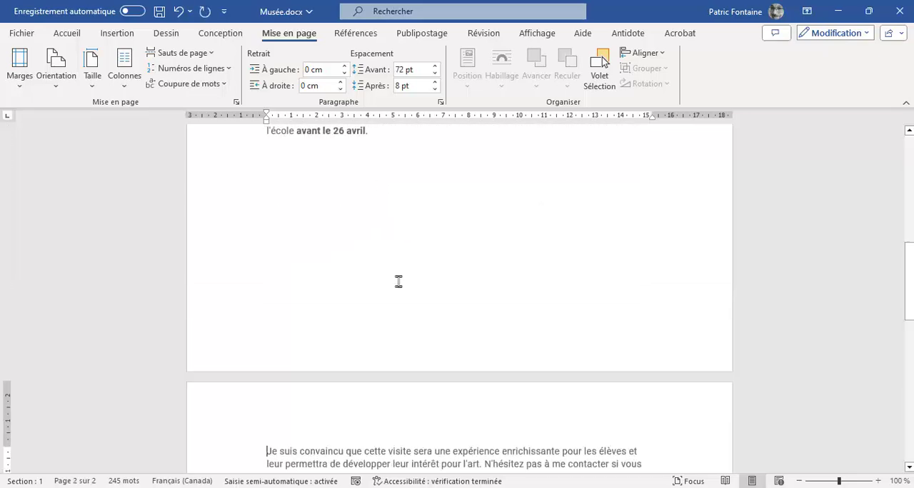
scroll(398, 281, down, 5)
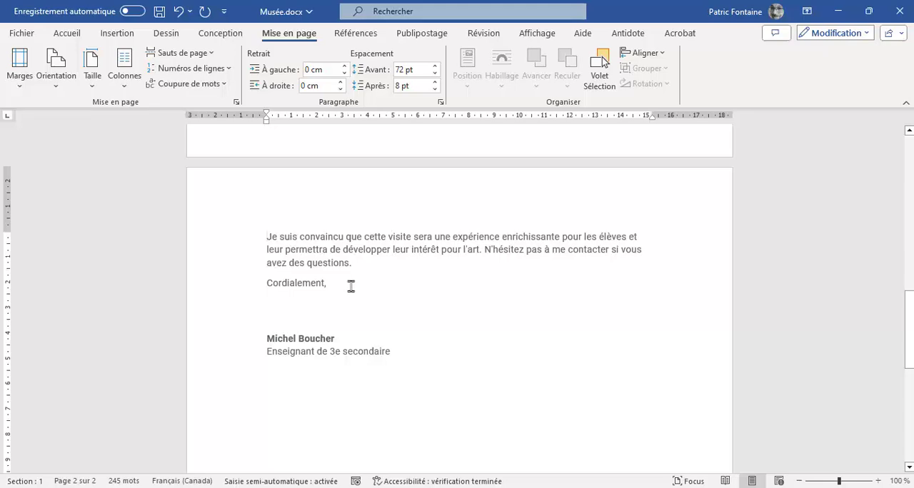
scroll(371, 292, up, 5)
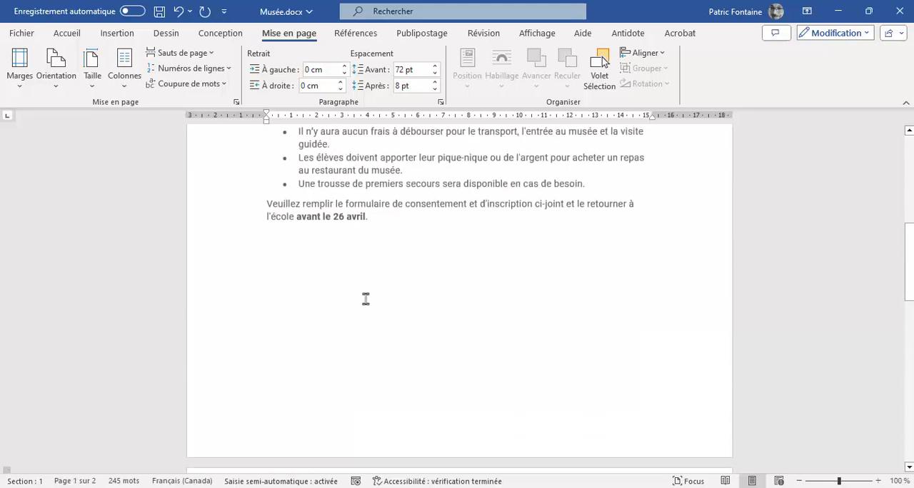
Undo the page break inserted before the "Je suis convaincu" paragraph.
key(ctrl+z)
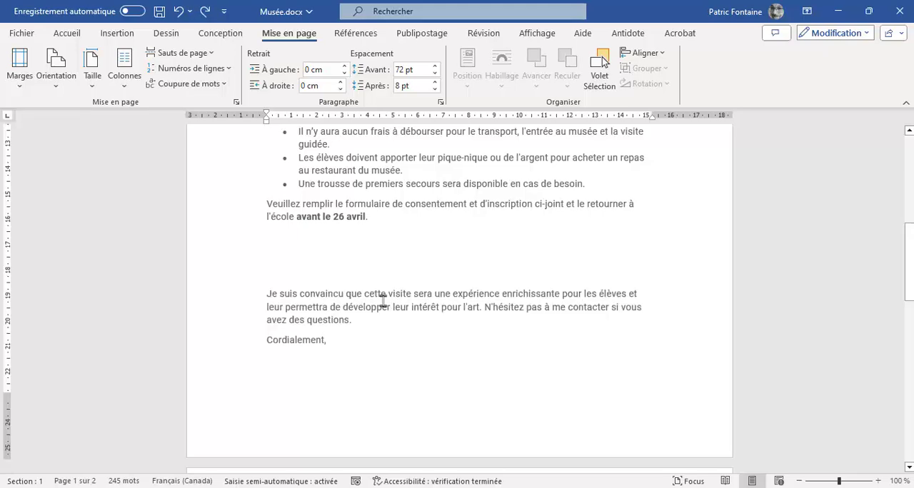
click(325, 295)
scroll(372, 283, down, 4)
scroll(372, 283, up, 3)
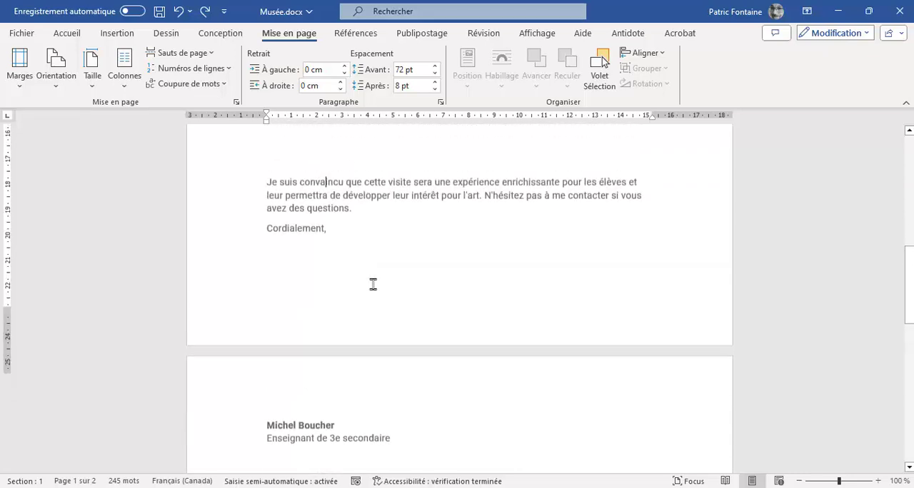
Enable the "Paragraphes solidaires" pagination option for the "Je suis convaincu" and "Cordialement," paragraphs to keep them with the signature.
drag(340, 300, 262, 266)
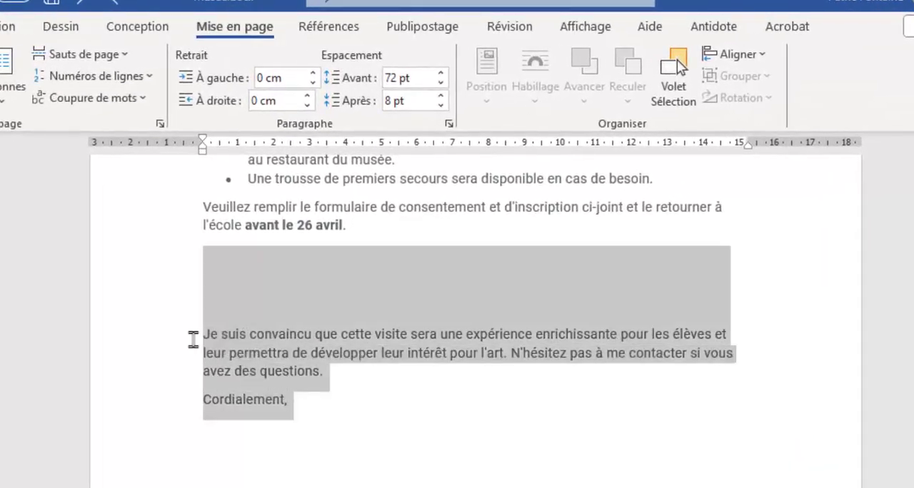
drag(200, 352, 198, 337)
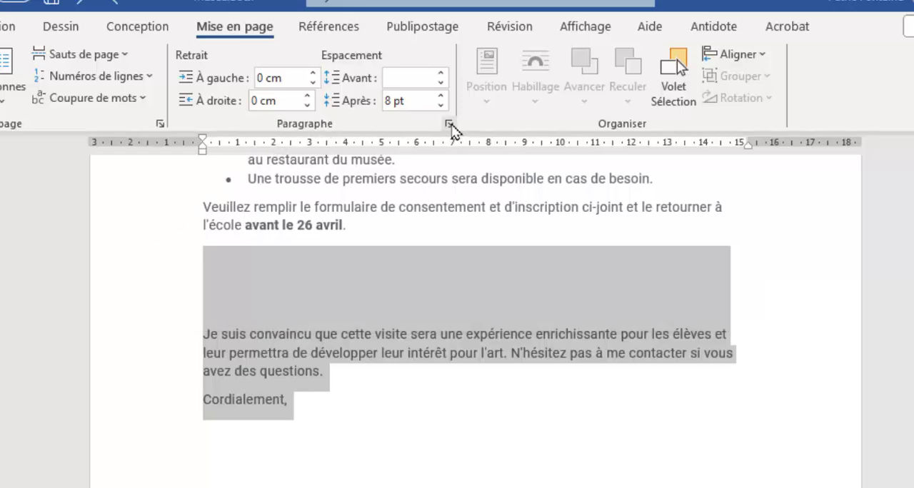
click(449, 128)
drag(445, 95, 314, 95)
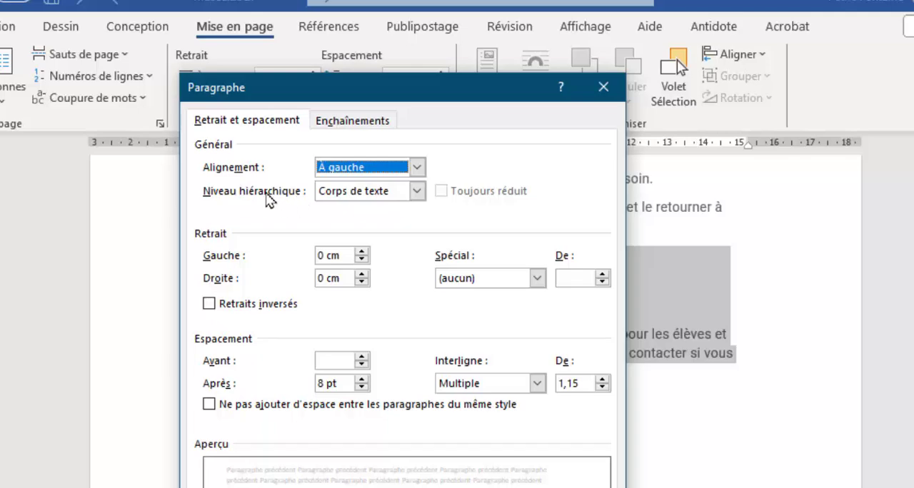
click(334, 125)
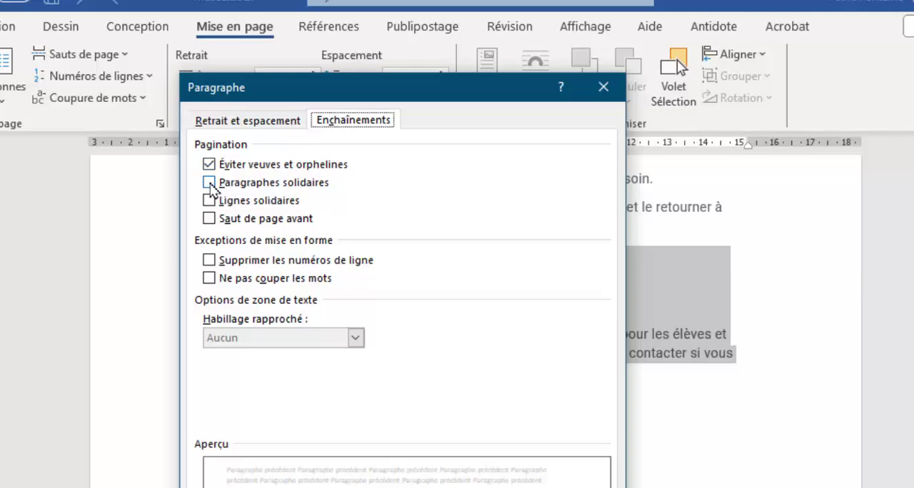
click(210, 184)
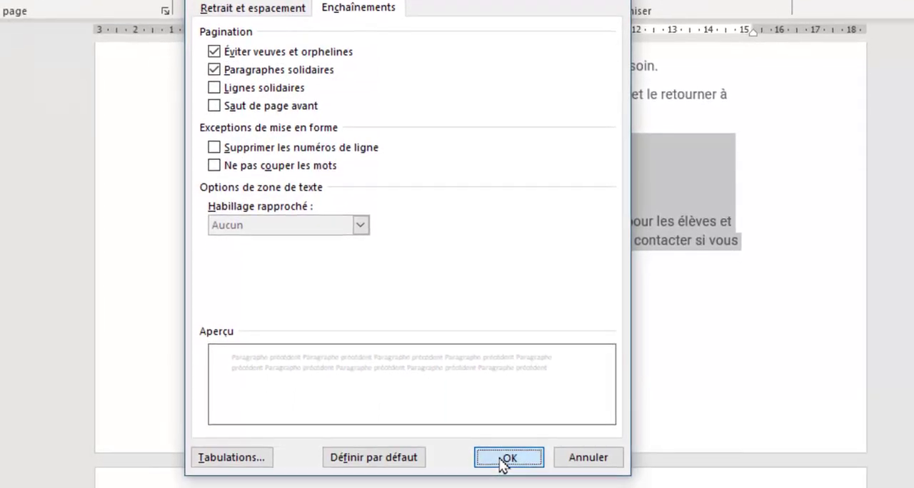
click(503, 487)
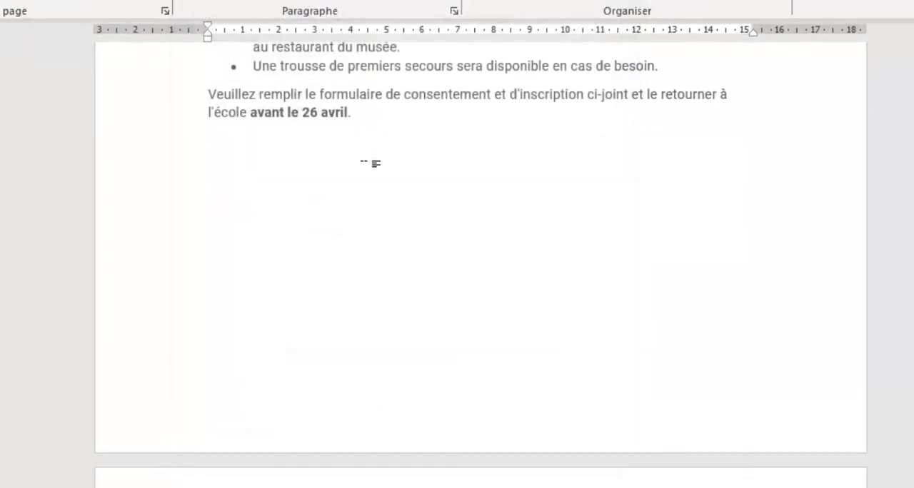
scroll(370, 164, up, 3)
scroll(363, 175, down, 10)
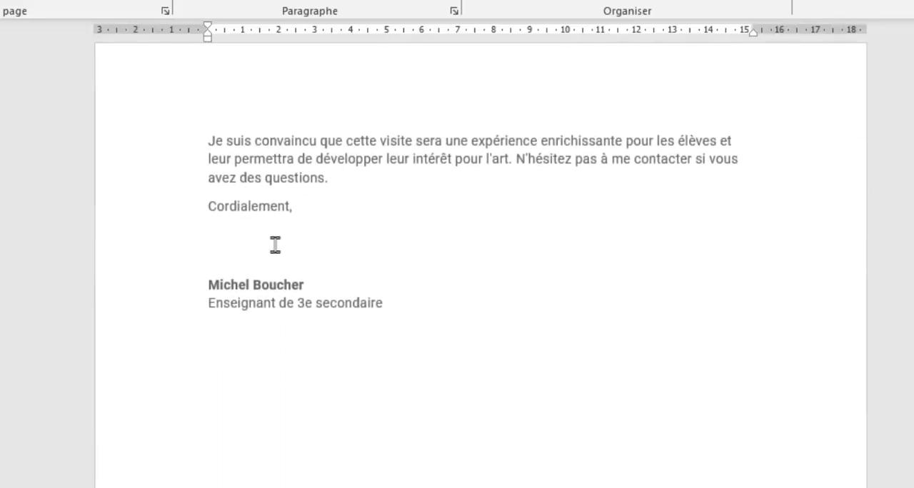
click(253, 285)
scroll(345, 292, up, 3)
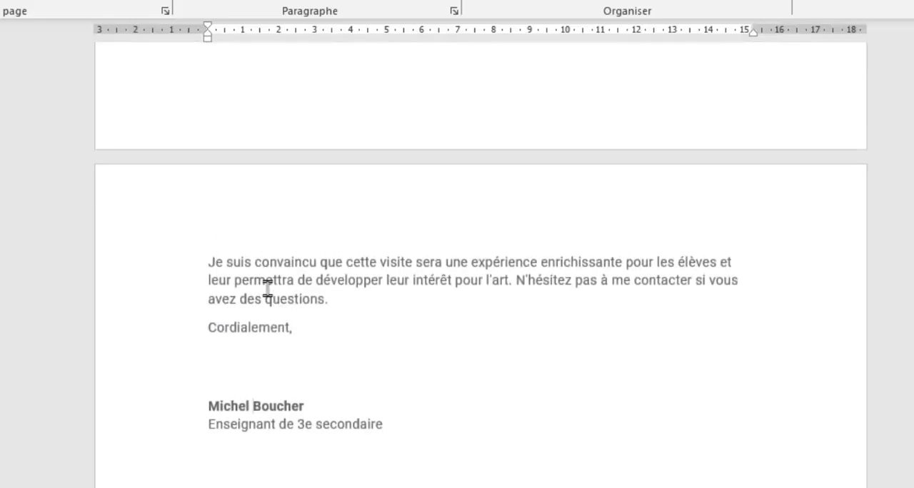
click(323, 327)
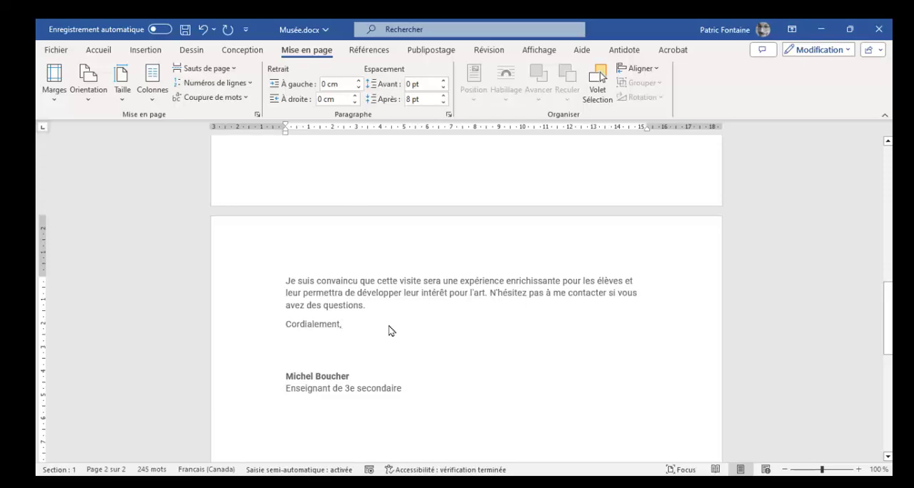
Indent the six schedule lines from 8h30 to 16h00 under "Programme de la journée:" with leading spaces.
scroll(407, 267, up, 8)
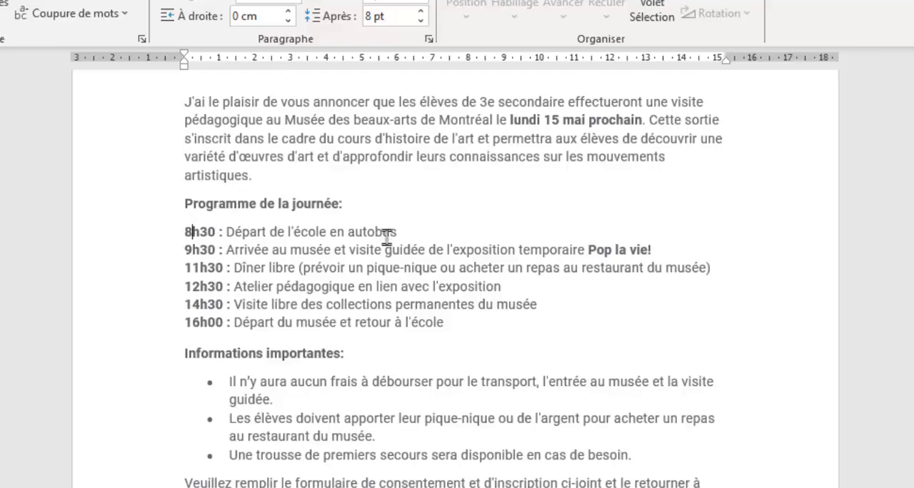
click(187, 232)
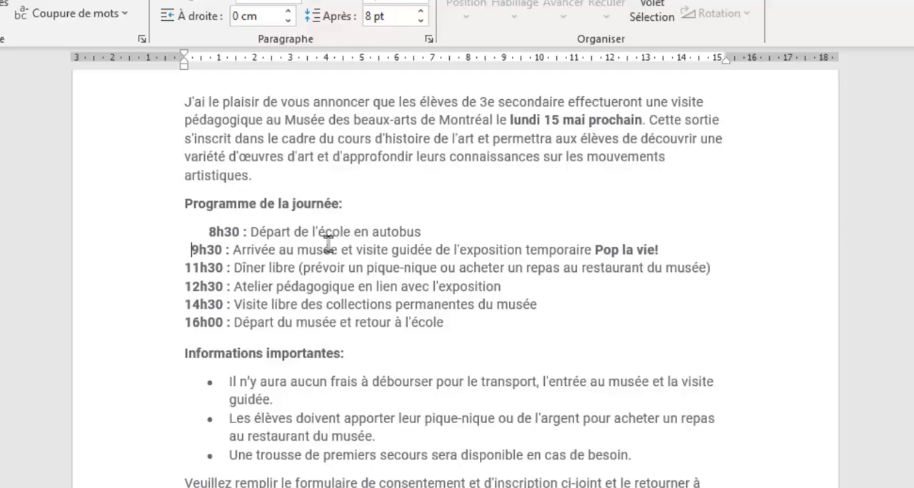
key(Down)
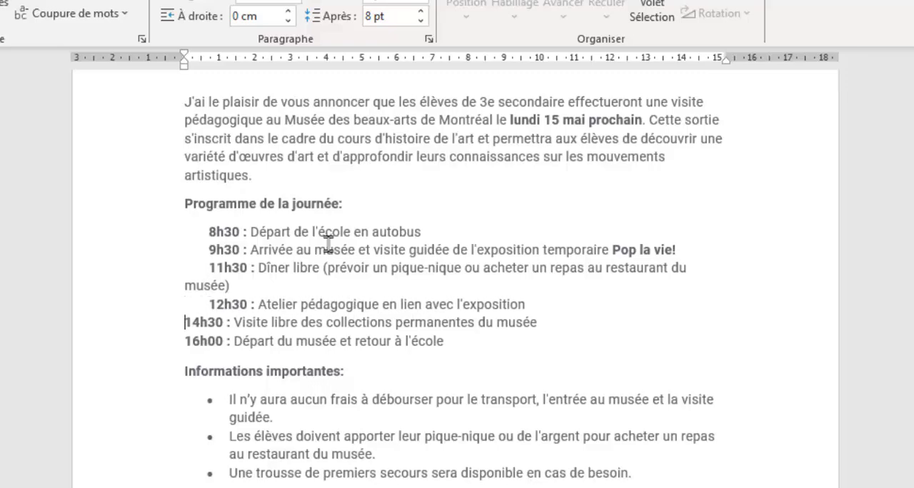
key(Right)
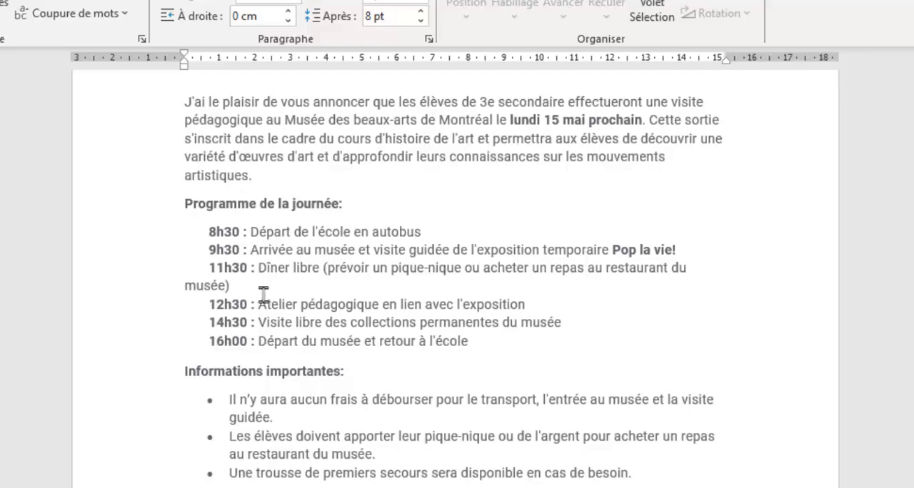
ctrl+scroll(219, 259, up, 3)
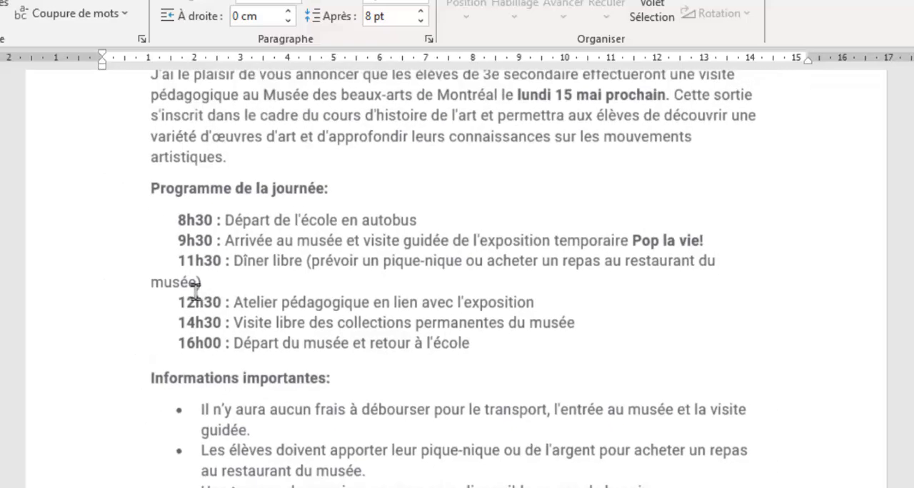
scroll(207, 289, down, 3)
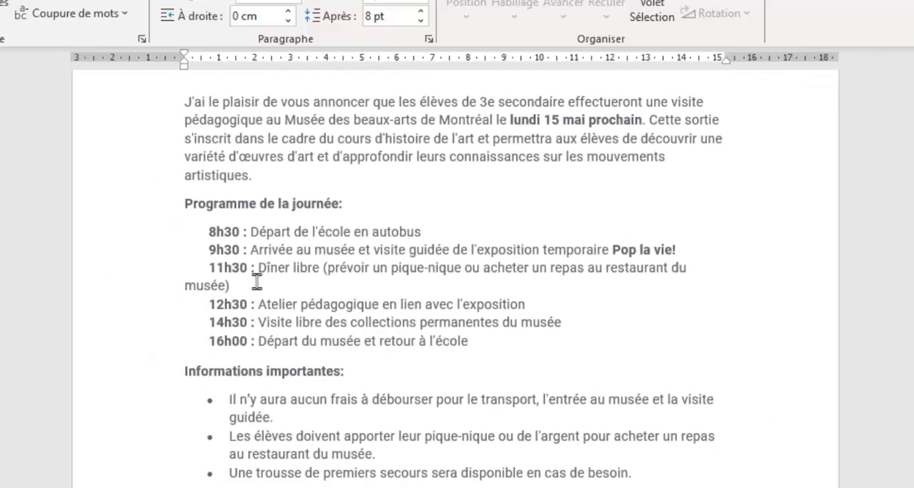
Remove the leading spaces from the schedule lines under "Programme de la journée:".
click(206, 232)
key(BackSpace)
key(BackSpace)
key(BackSpace)
key(BackSpace)
key(BackSpace)
key(BackSpace)
key(BackSpace)
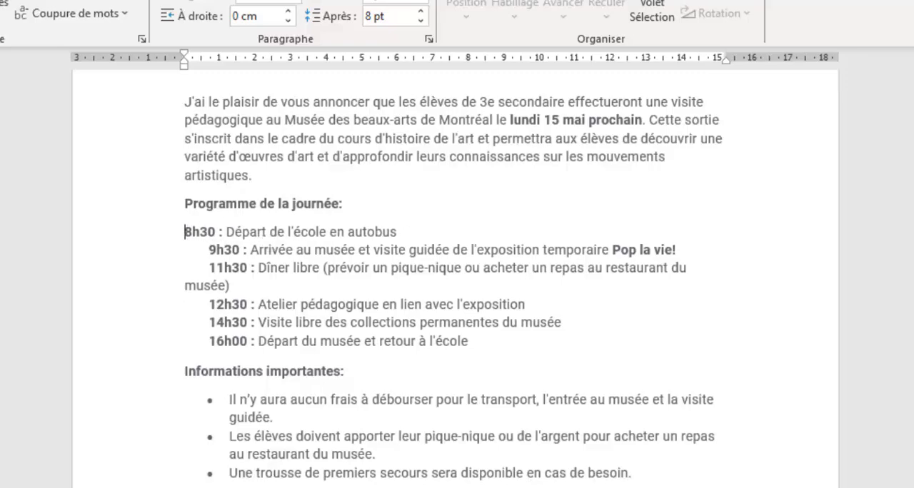
drag(208, 250, 187, 260)
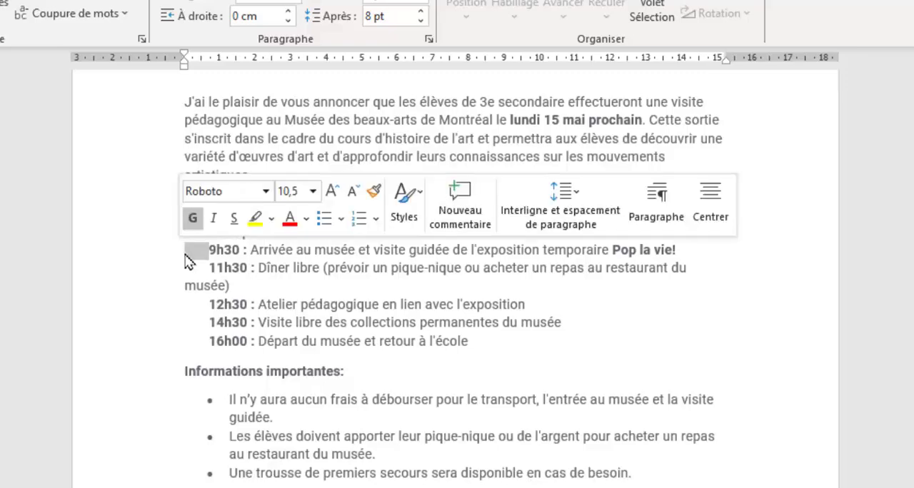
key(BackSpace)
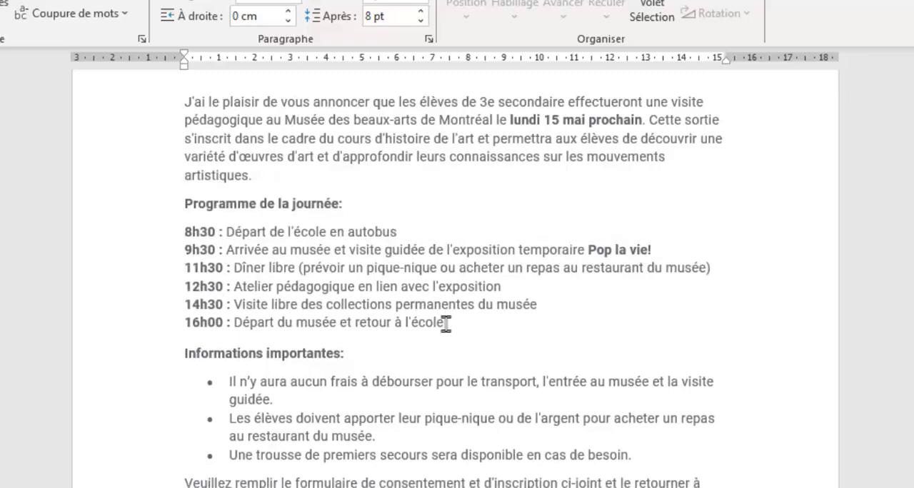
Set the left indent of the six schedule paragraphs from 8h30 to 16h00 to 1 cm.
drag(456, 323, 162, 234)
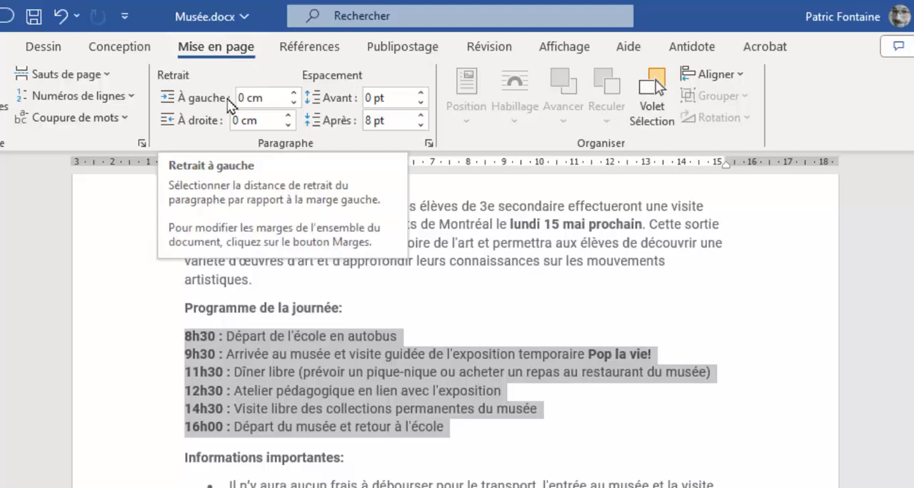
click(251, 96)
click(244, 97)
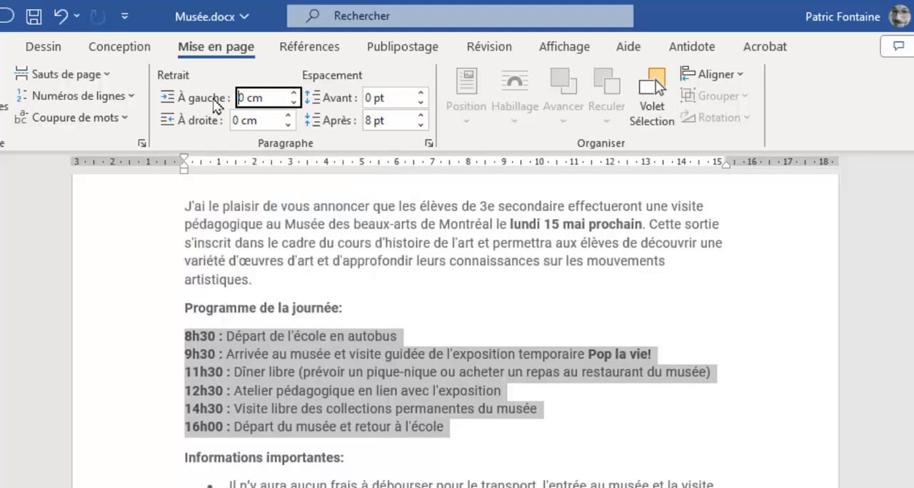
click(293, 94)
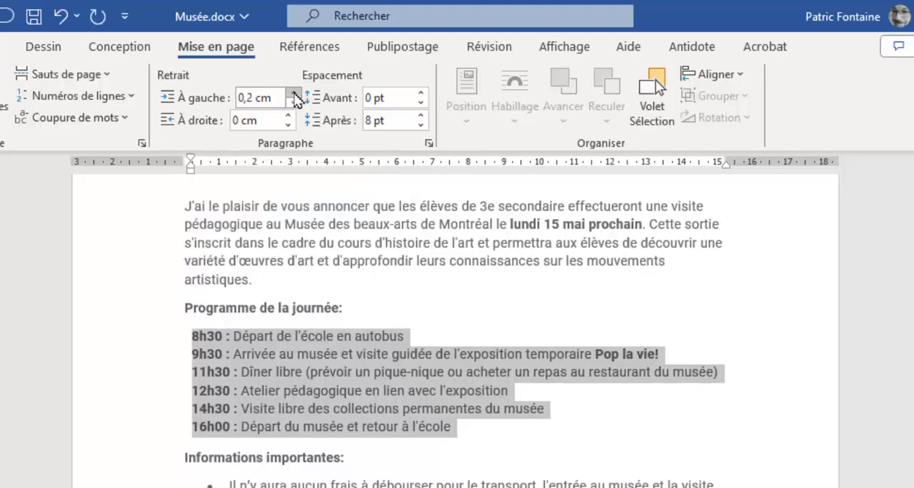
click(293, 94)
click(292, 93)
click(293, 94)
click(293, 94)
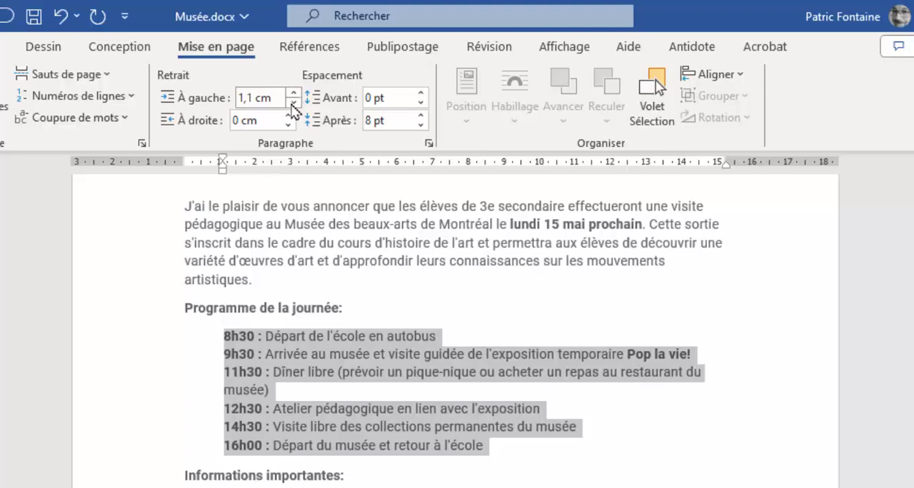
click(293, 101)
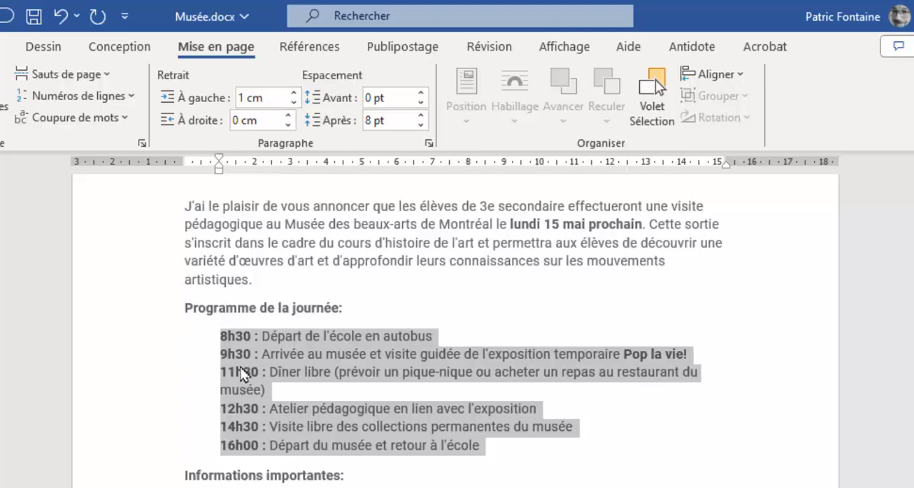
click(235, 346)
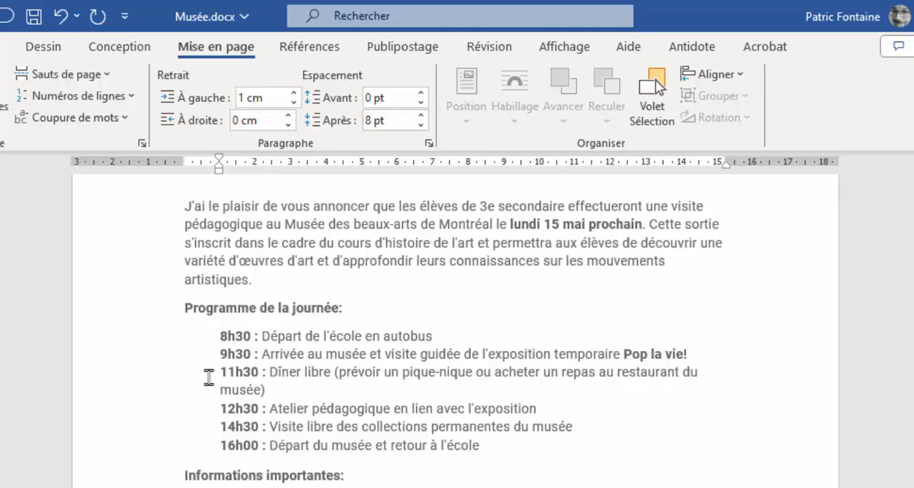
Move the first-line indent of the 11h30 paragraph to about 2.75 cm on the ruler.
click(247, 389)
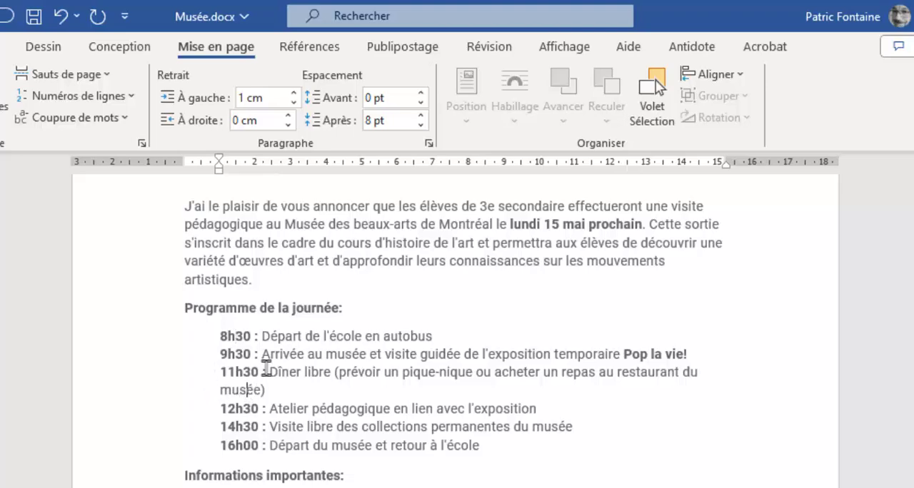
click(227, 374)
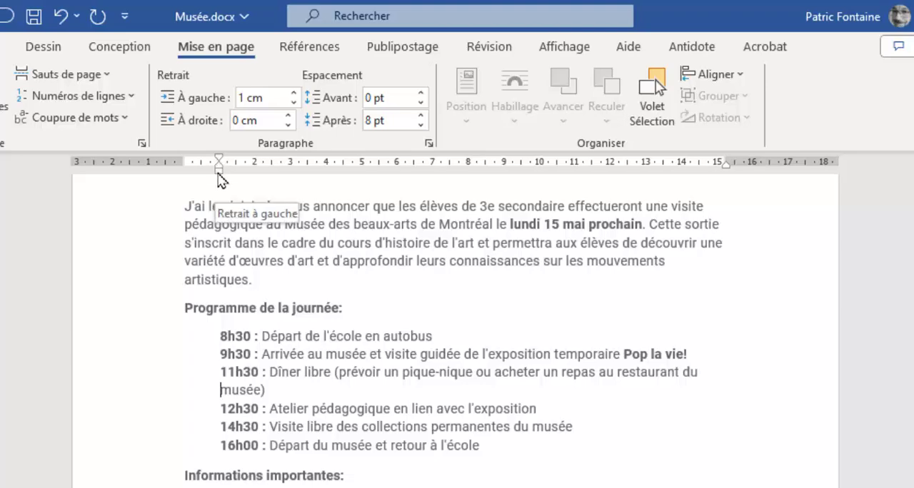
click(564, 47)
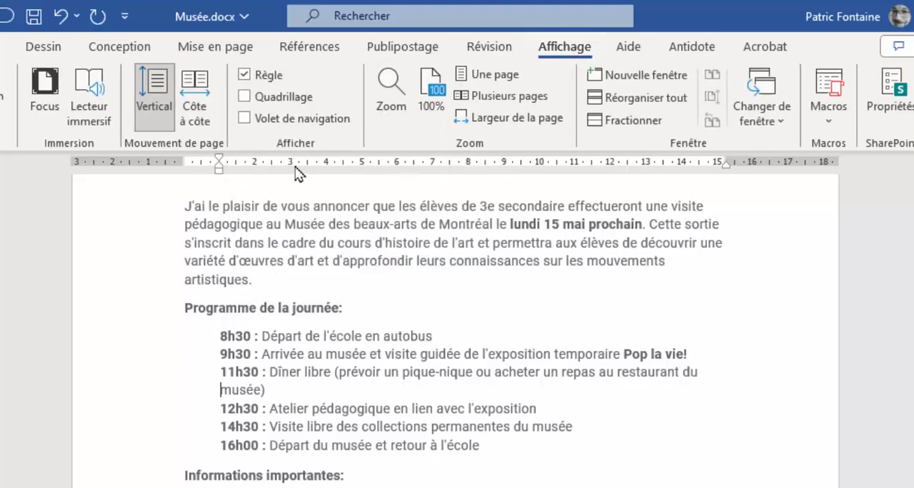
click(1, 47)
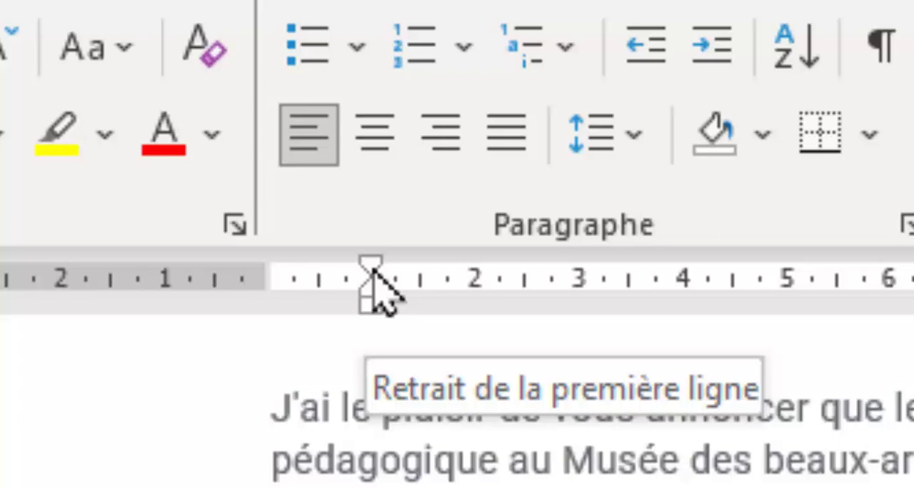
mouse_move(374, 271)
mouse_down()
mouse_move(441, 270)
mouse_move(373, 271)
mouse_up()
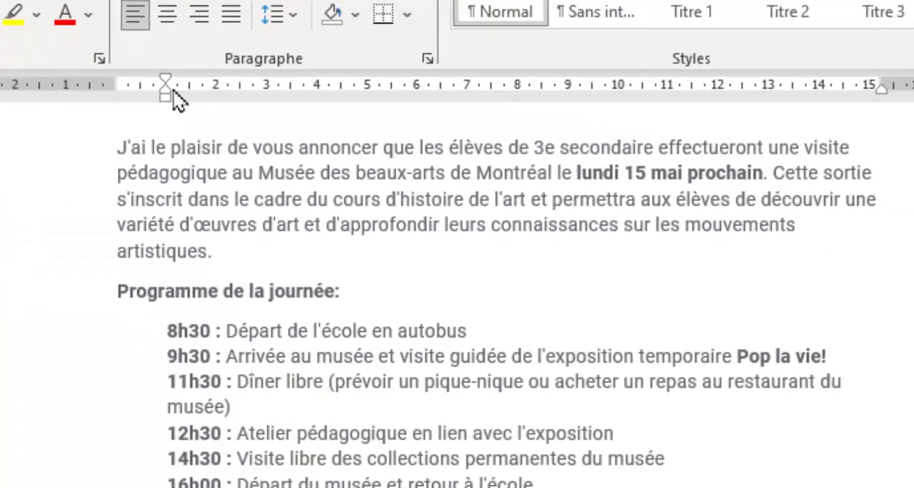
drag(168, 83, 256, 87)
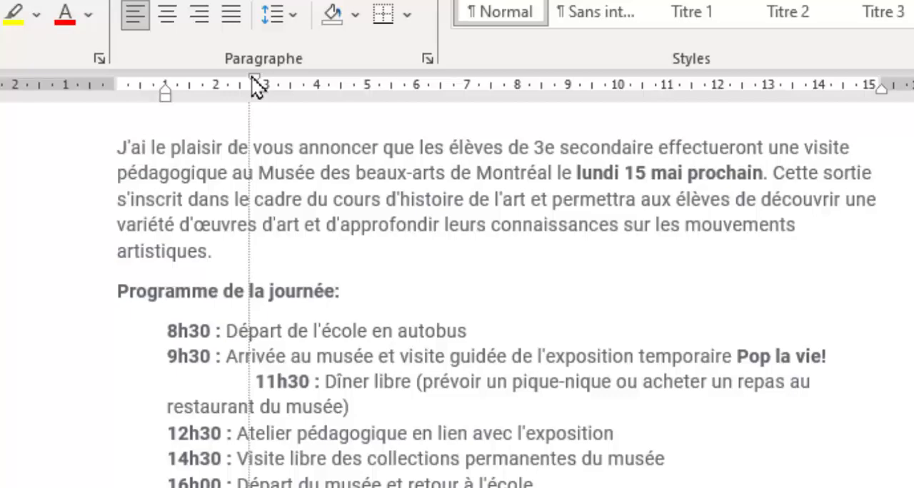
Bring the first-line indent of the 11h30 paragraph back to 1 cm on the ruler.
drag(254, 86, 255, 86)
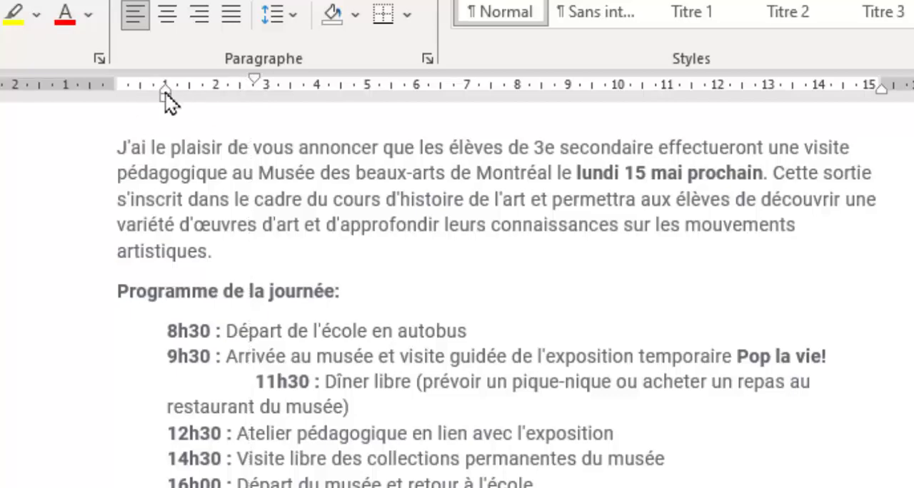
drag(255, 80, 165, 94)
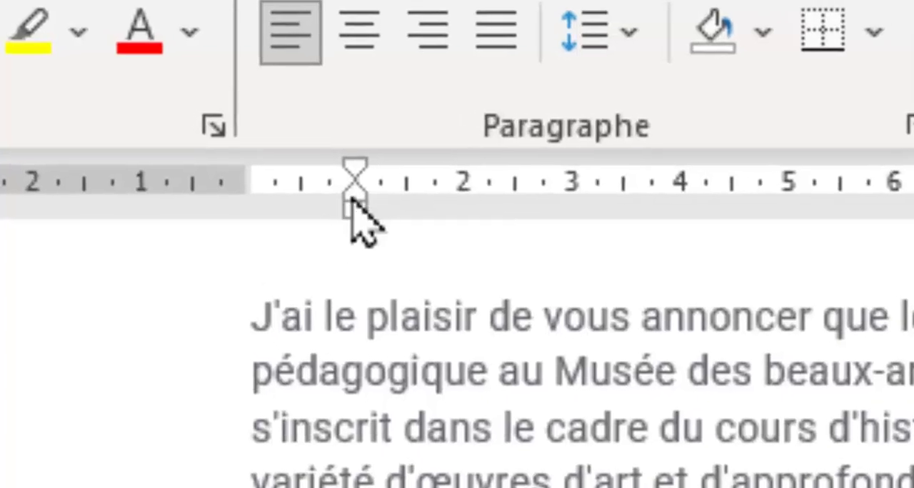
Try a larger hanging indent and a larger left indent on the 11h30 paragraph, returning each to 1 cm.
drag(337, 190, 385, 203)
drag(411, 192, 625, 189)
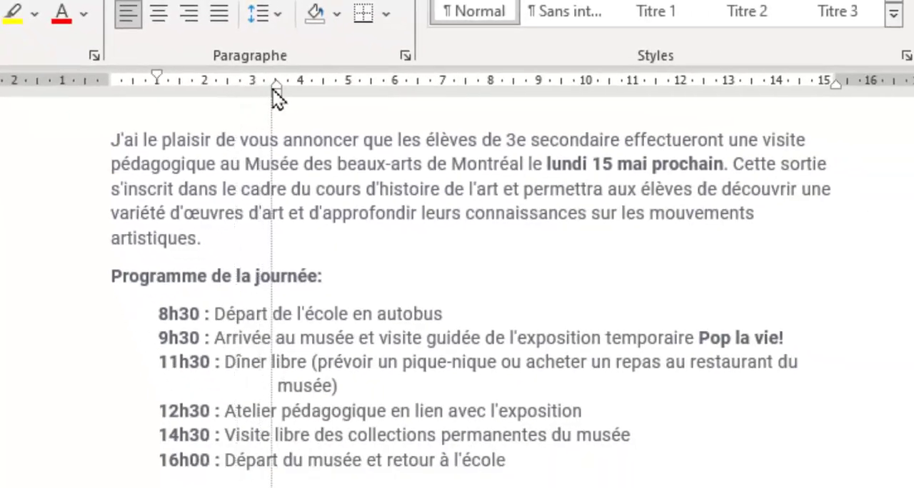
mouse_move(274, 92)
mouse_down()
mouse_move(198, 94)
mouse_move(293, 92)
mouse_move(117, 93)
mouse_move(156, 93)
mouse_move(123, 92)
mouse_move(163, 108)
mouse_move(160, 102)
mouse_up()
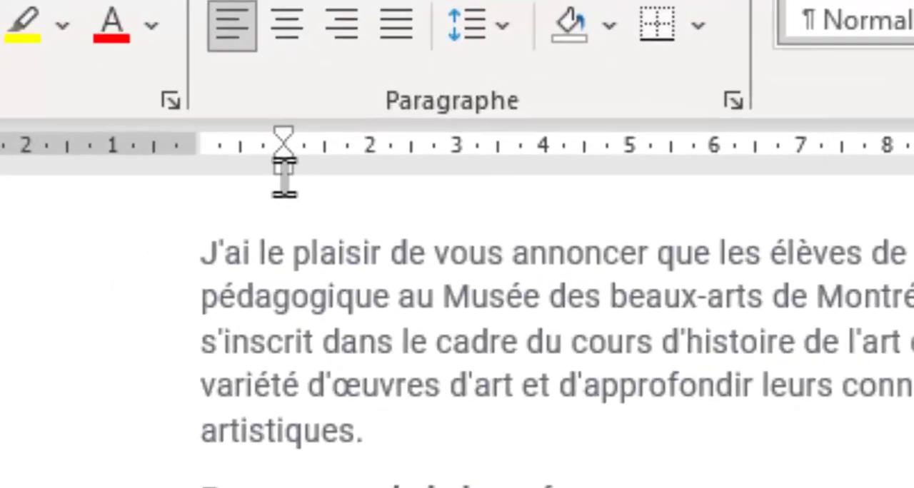
drag(280, 173, 402, 169)
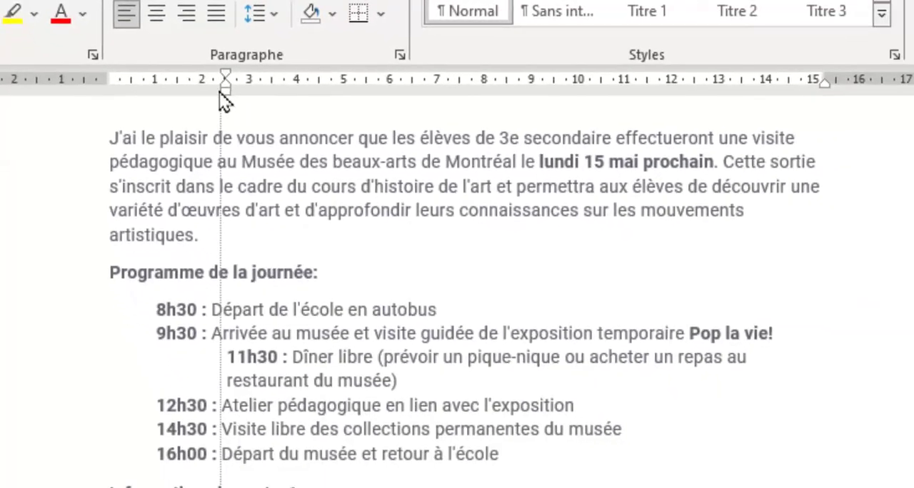
drag(225, 102, 160, 102)
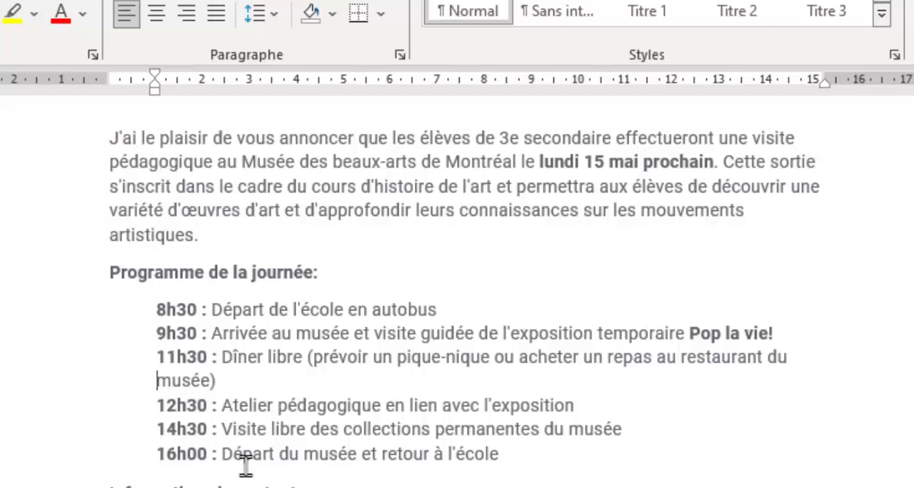
Set the hanging indent of the six schedule paragraphs from 8h30 to 16h00 to about 2.5 cm, keeping their first line at 1 cm.
drag(512, 449, 126, 312)
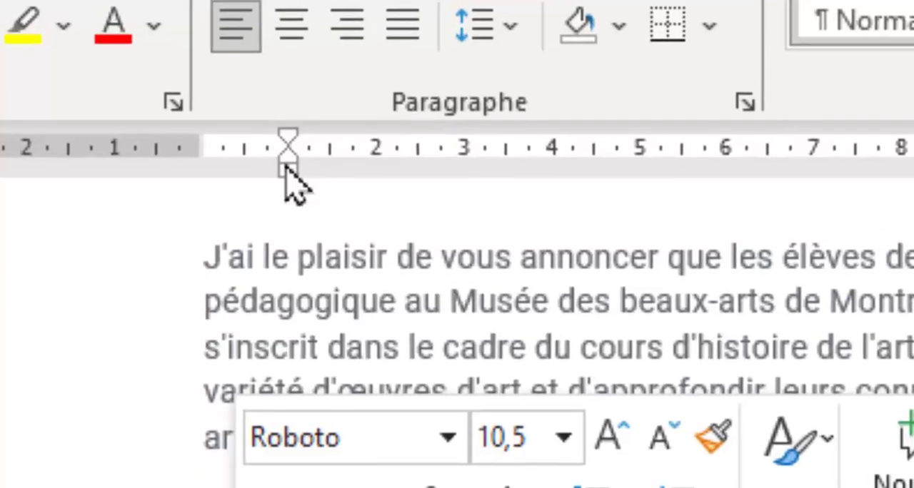
drag(166, 96, 172, 93)
drag(302, 163, 411, 160)
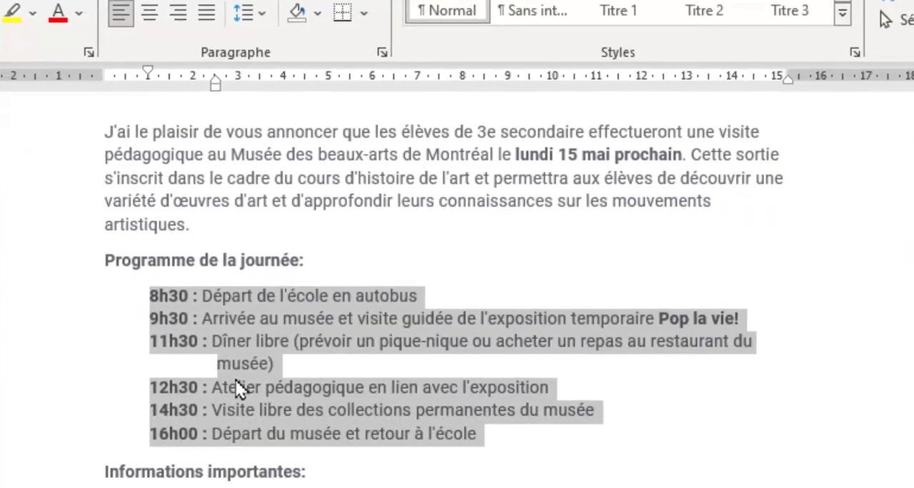
click(237, 389)
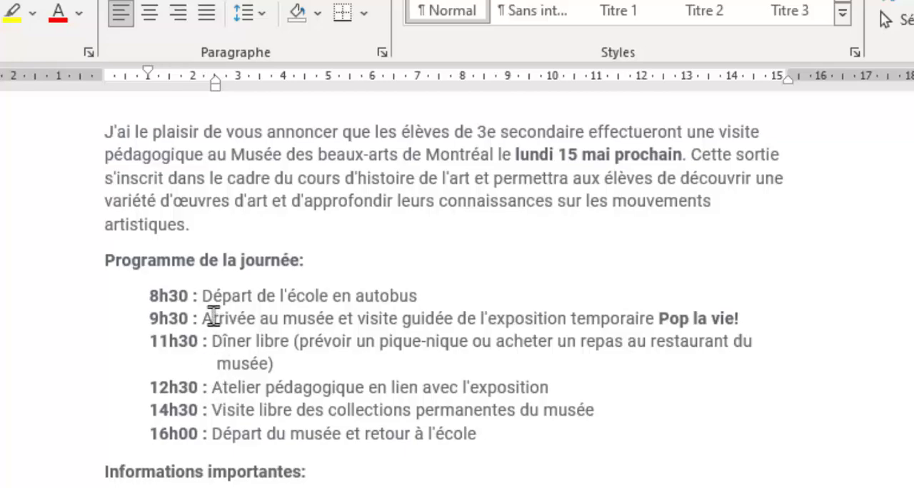
Insert a tab between the time and the description in each of the six schedule lines, 8h30 to 16h00.
click(202, 294)
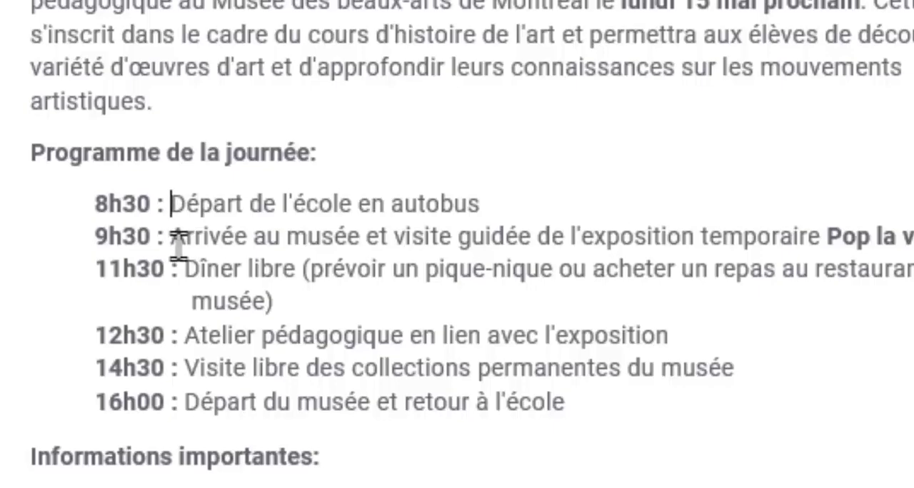
key(Tab)
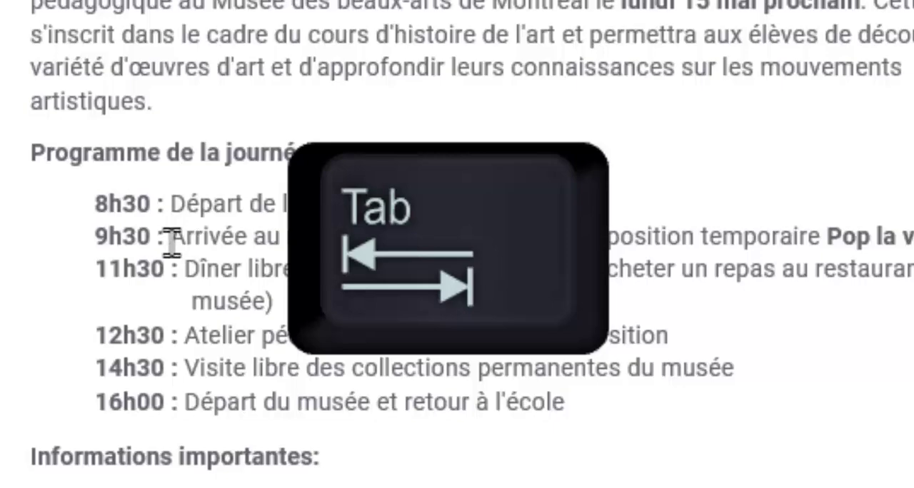
key(Tab)
click(171, 238)
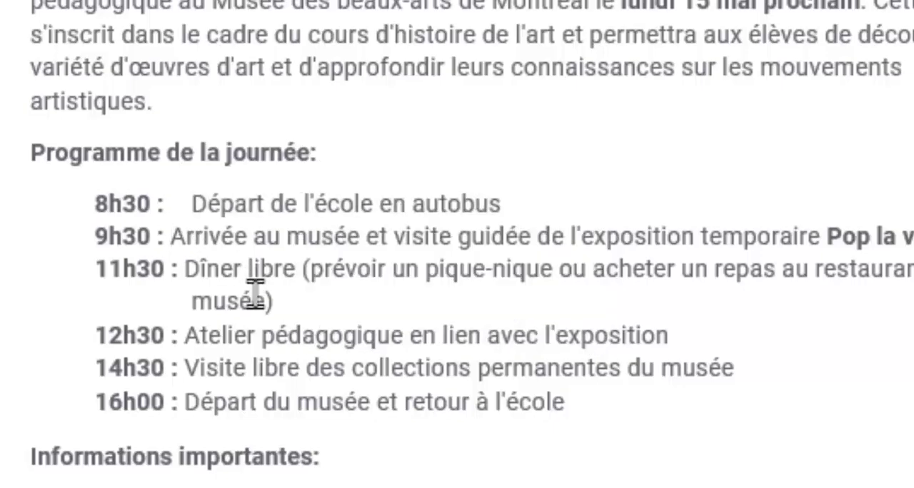
key(Tab)
click(184, 270)
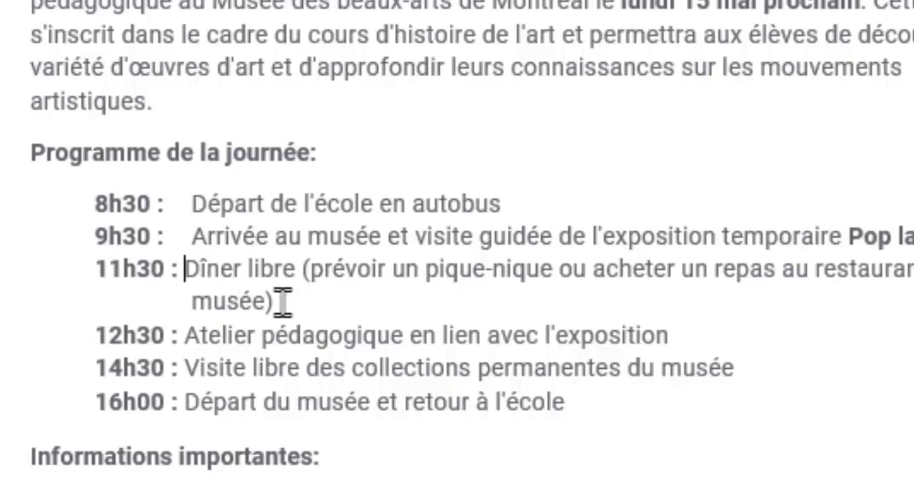
key(Tab)
click(185, 335)
key(Tab)
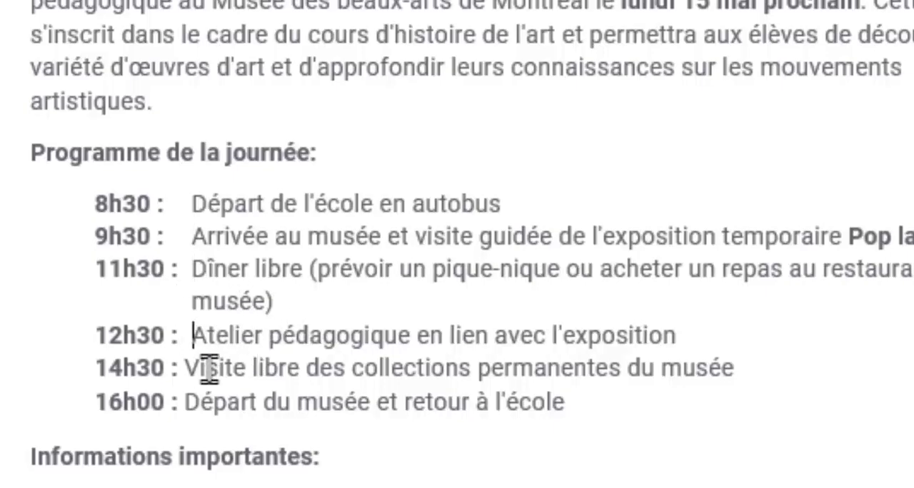
click(187, 367)
key(Tab)
click(186, 402)
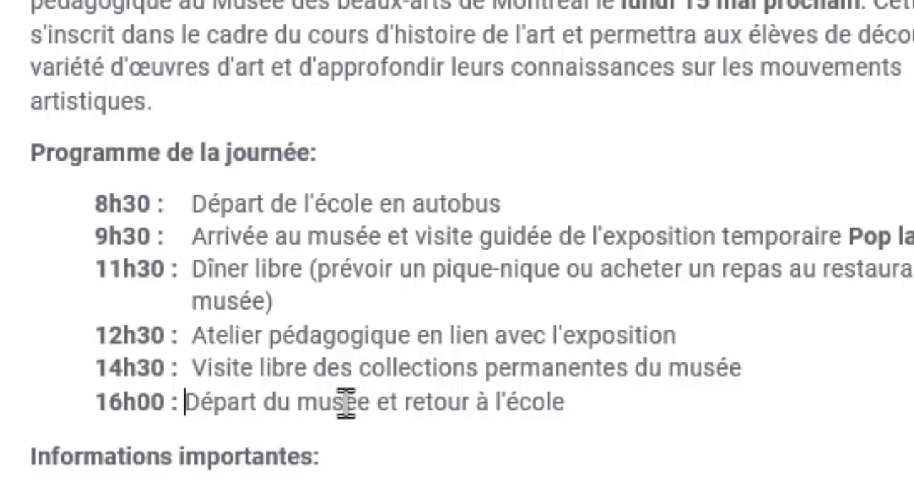
key(Tab)
click(222, 204)
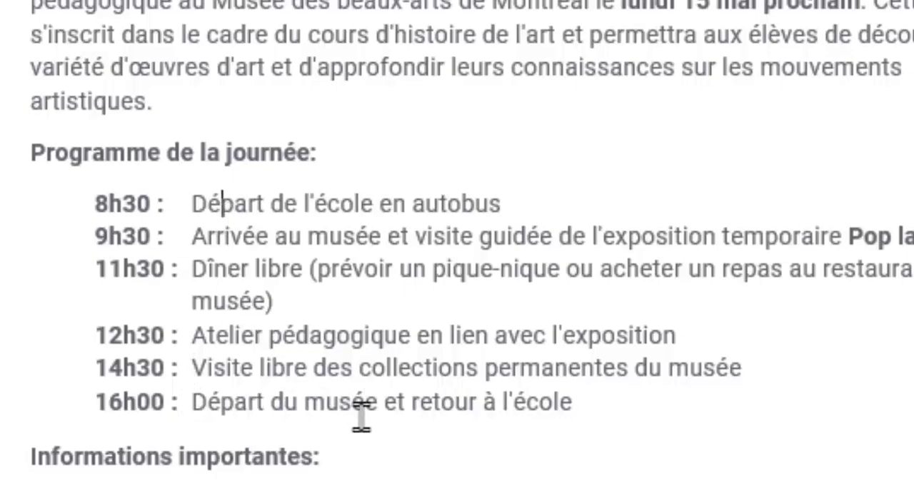
drag(583, 399, 128, 231)
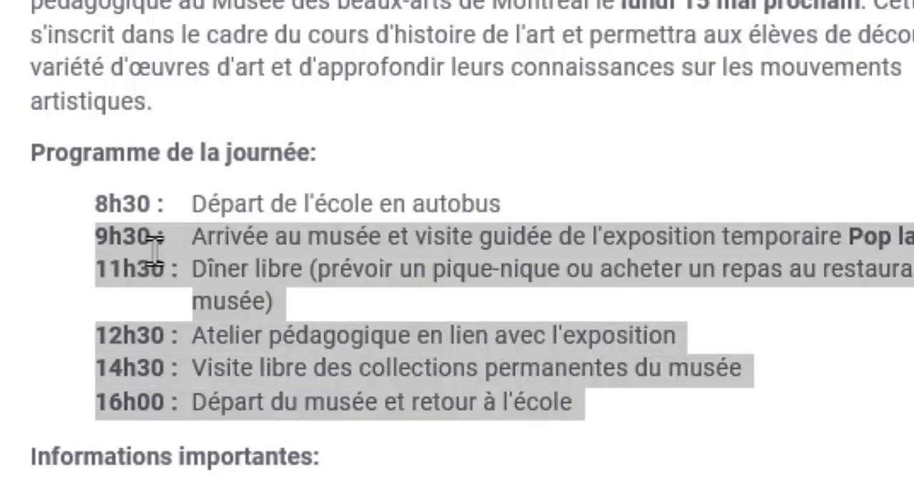
click(208, 269)
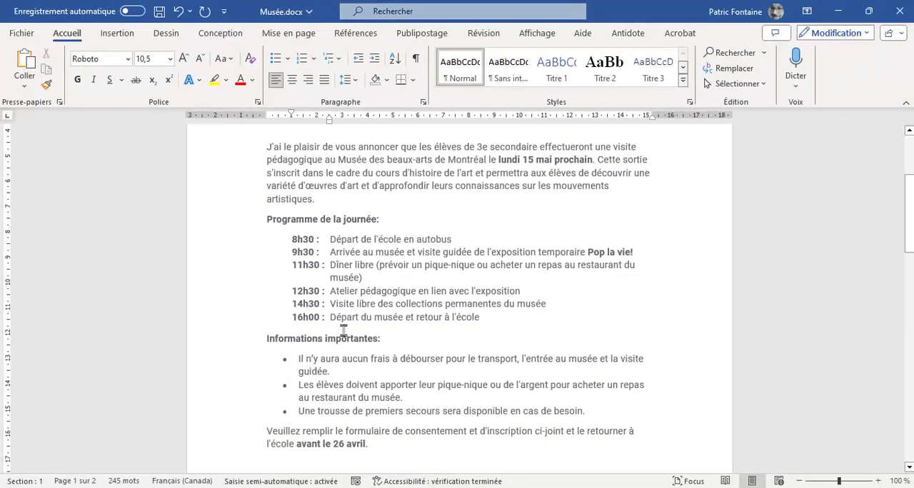
Try a 1 cm hanging indent on the three bulleted paragraphs under "Informations importantes:" and return it to about 1.25 cm.
scroll(350, 341, down, 1)
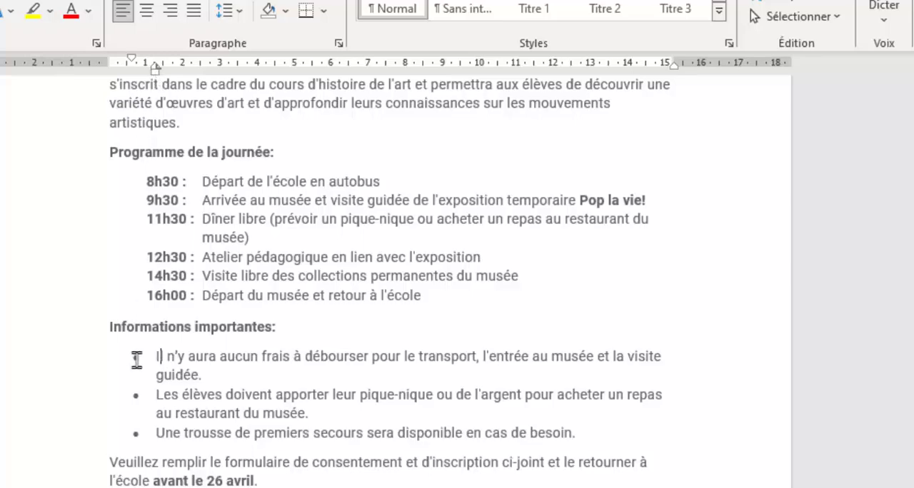
drag(552, 428, 156, 356)
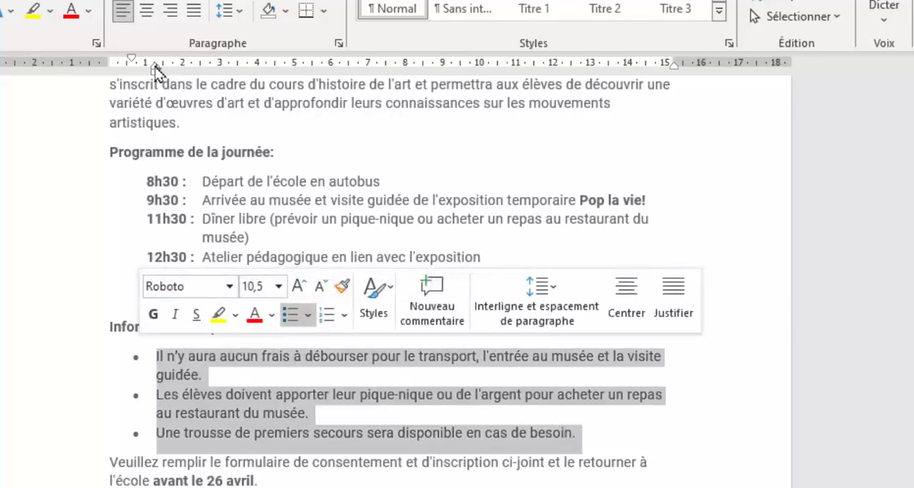
drag(154, 65, 153, 66)
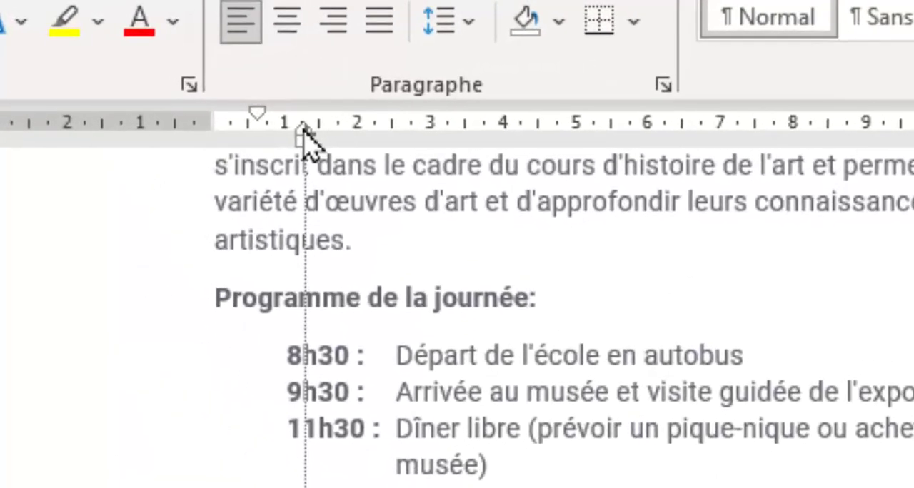
mouse_move(304, 129)
mouse_down()
mouse_move(258, 146)
mouse_move(357, 112)
mouse_move(309, 139)
mouse_move(306, 164)
mouse_move(302, 136)
mouse_move(289, 133)
mouse_up()
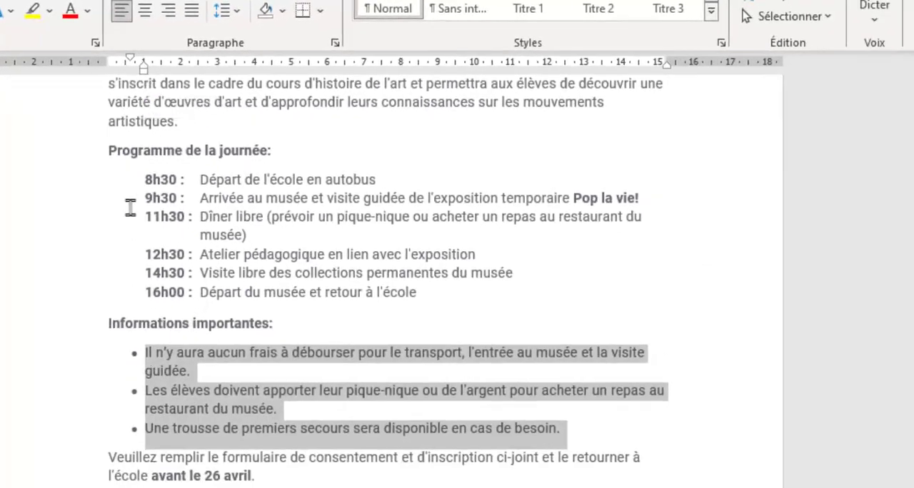
mouse_move(145, 71)
mouse_down()
mouse_move(193, 72)
mouse_move(152, 69)
mouse_up()
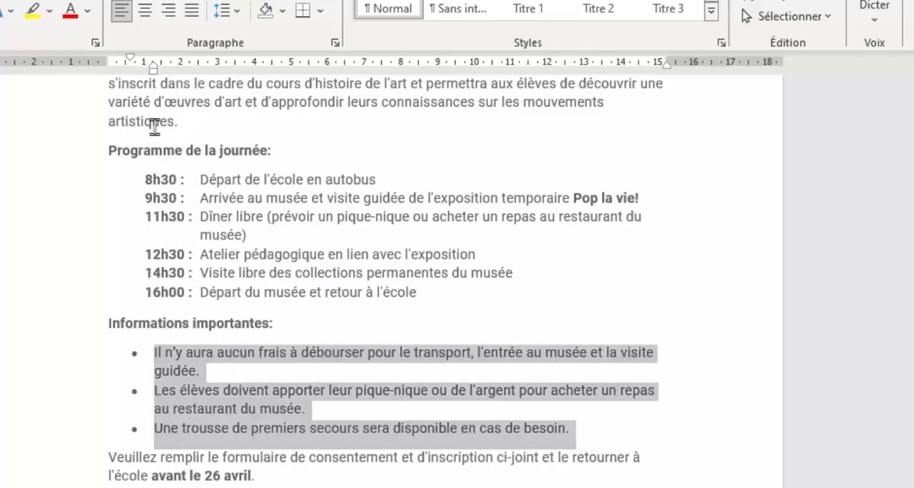
click(284, 428)
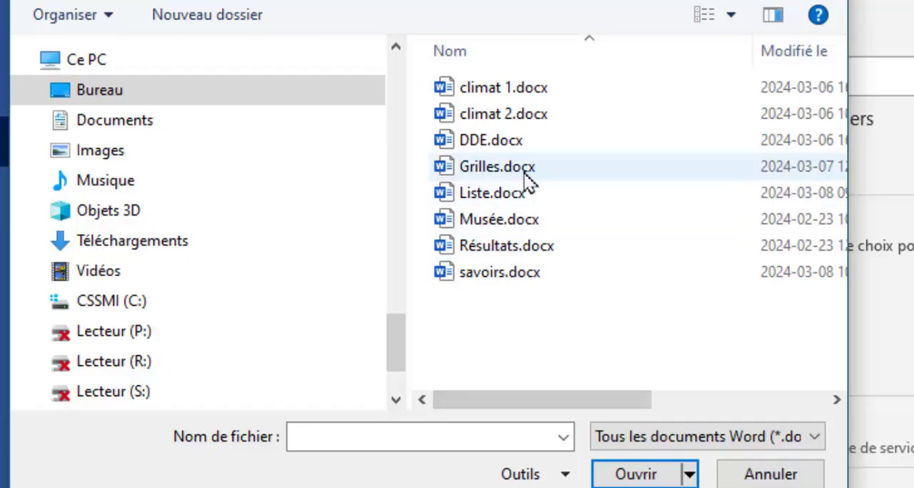
Open the document Résultats.docx from the Bureau folder and look through its list of results.
click(514, 247)
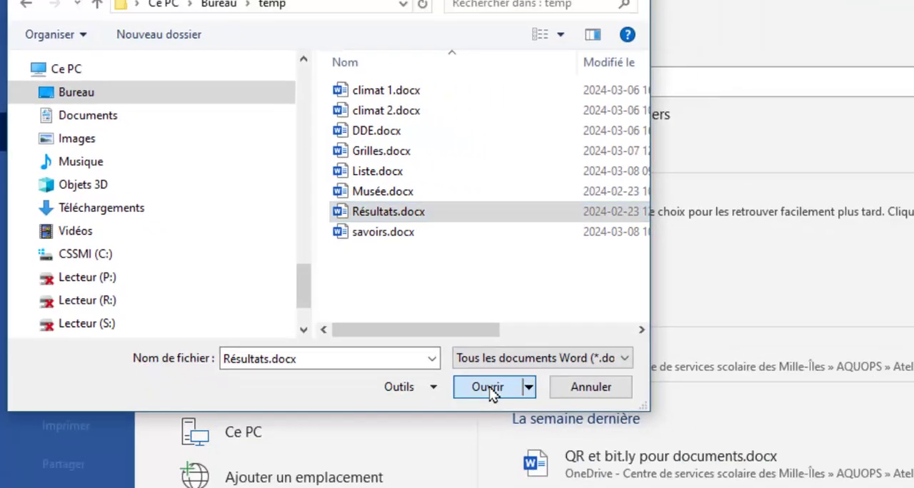
click(638, 475)
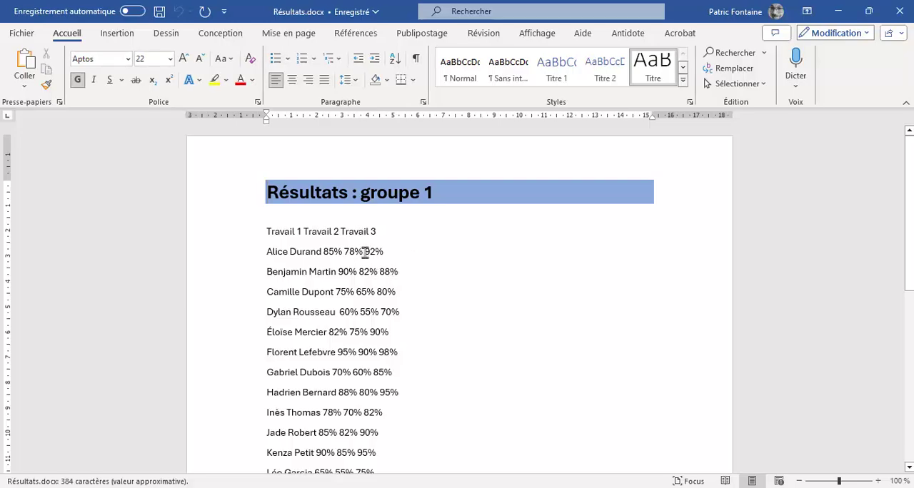
scroll(364, 257, down, 5)
scroll(362, 259, up, 5)
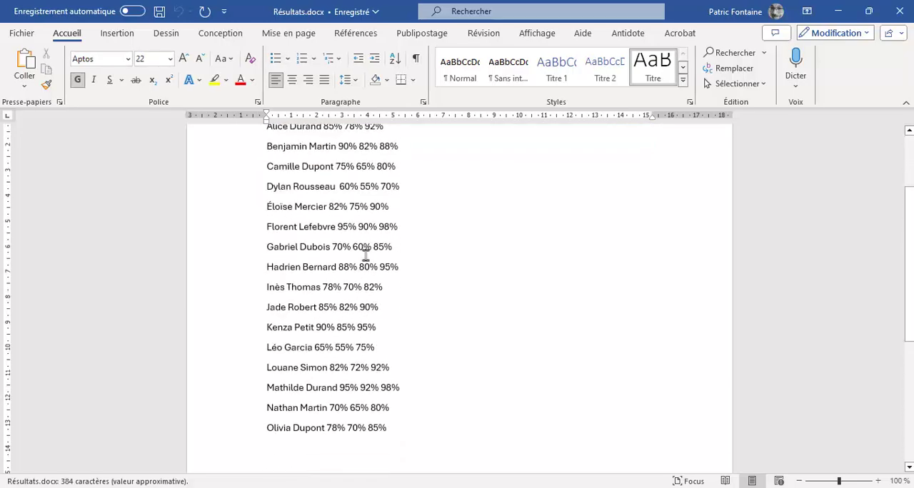
scroll(328, 261, down, 4)
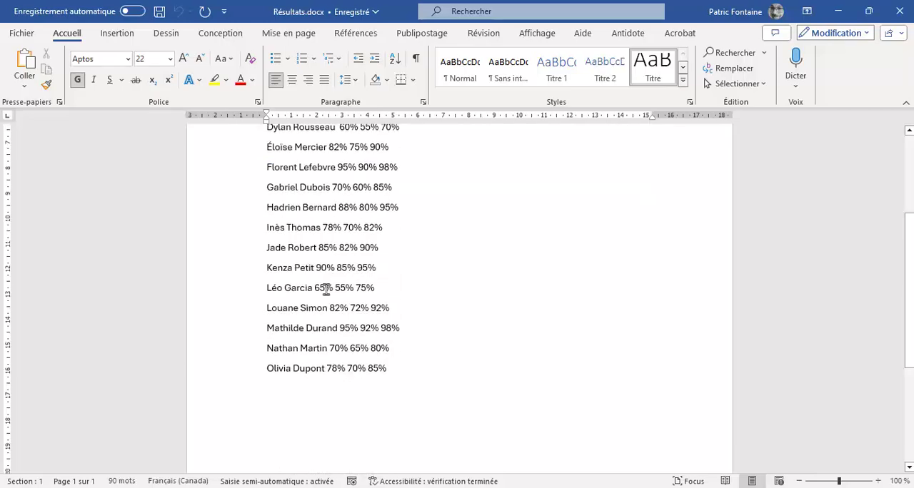
scroll(314, 290, up, 4)
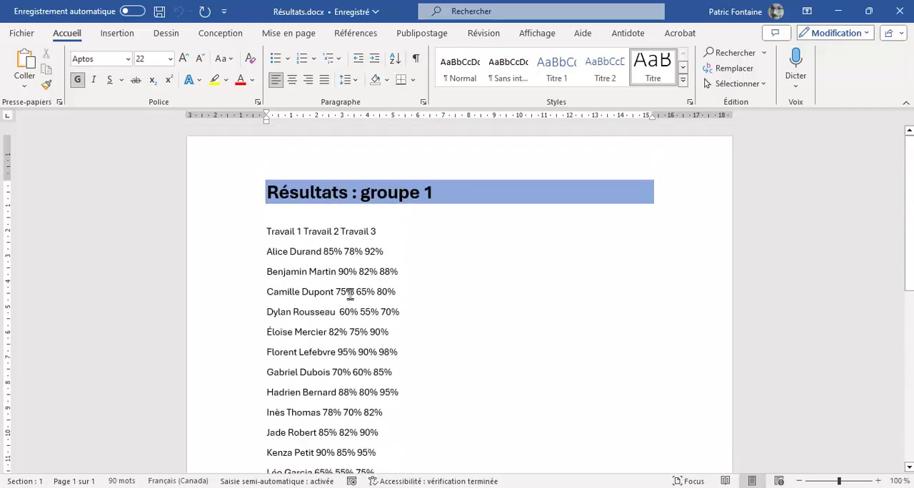
Spread out the headings Travail 1, Travail 2 and Travail 3 with extra spaces between them and before the first.
click(304, 233)
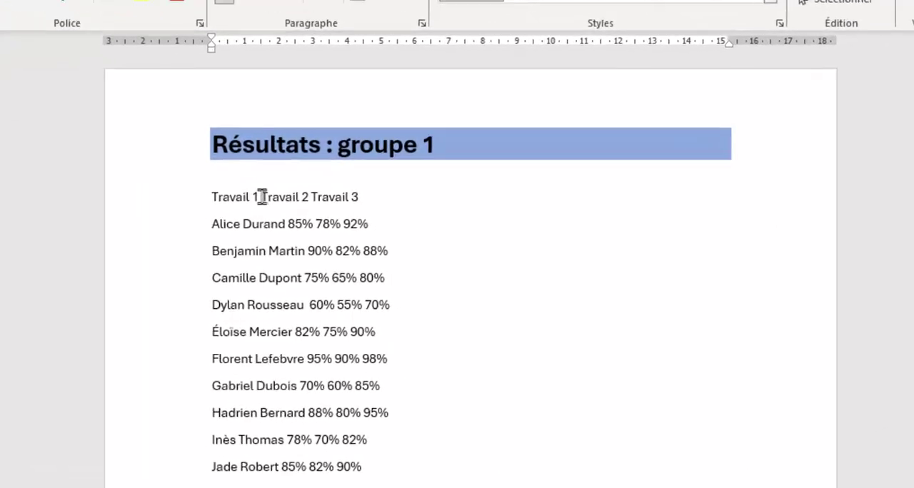
key(Tab)
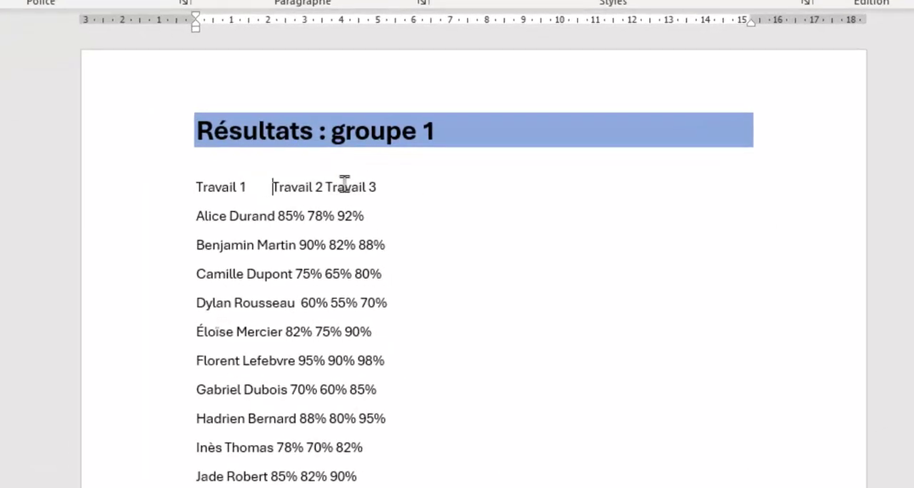
click(331, 187)
key(Tab)
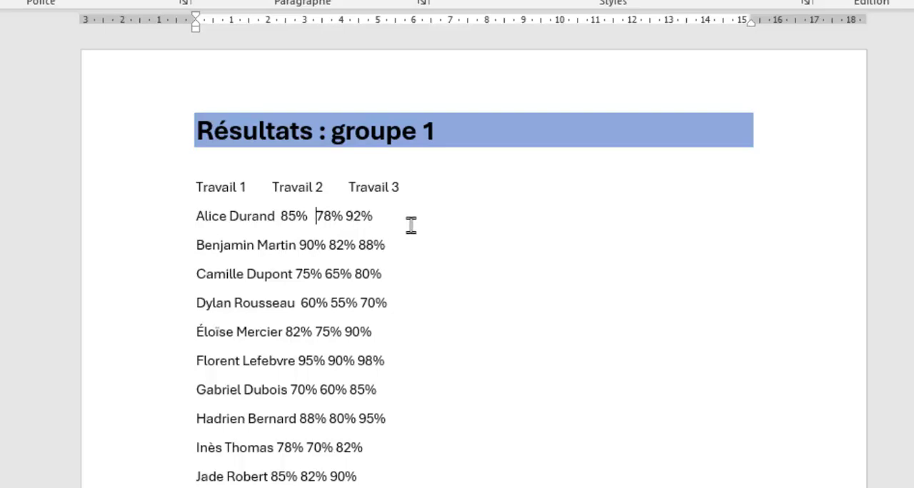
click(191, 187)
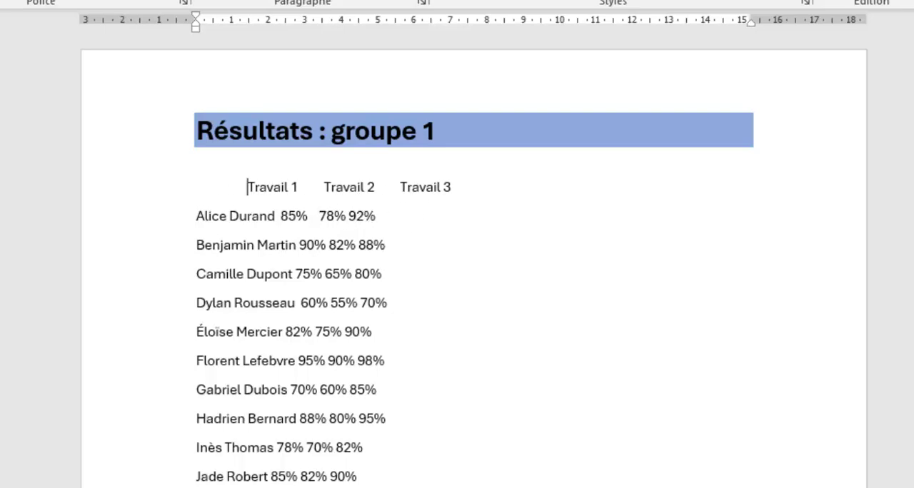
Space out the results 85%, 78% and 92% in the first student's row under the three Travail headings using spaces.
click(282, 216)
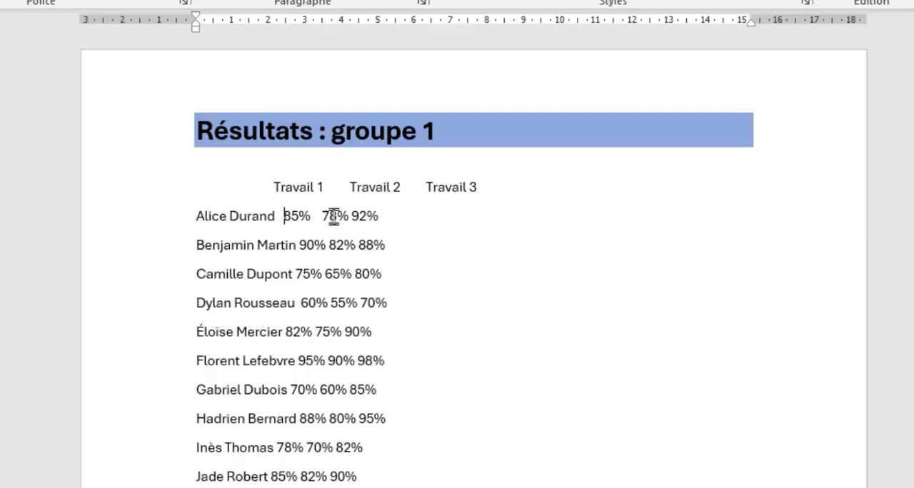
click(329, 216)
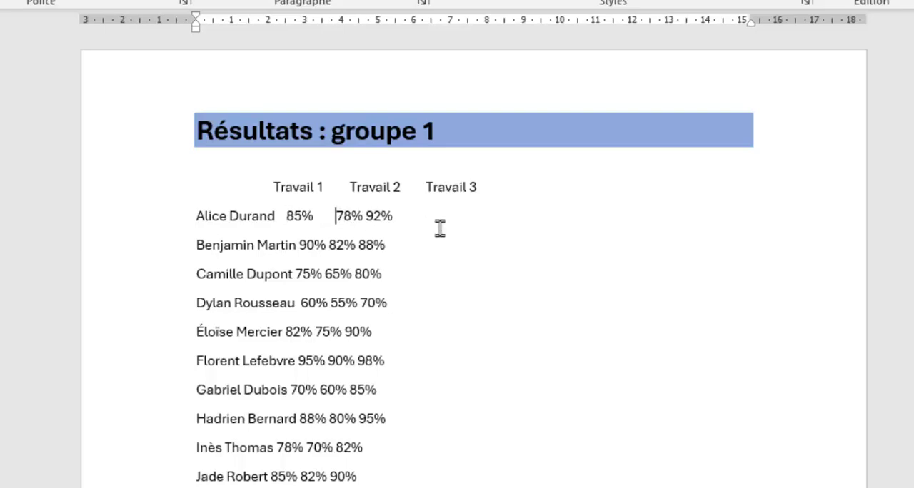
click(391, 216)
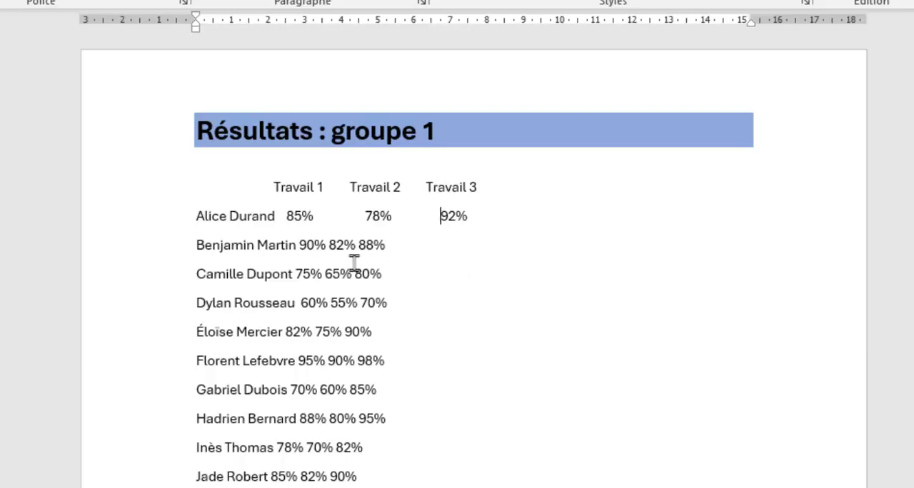
double_click(421, 218)
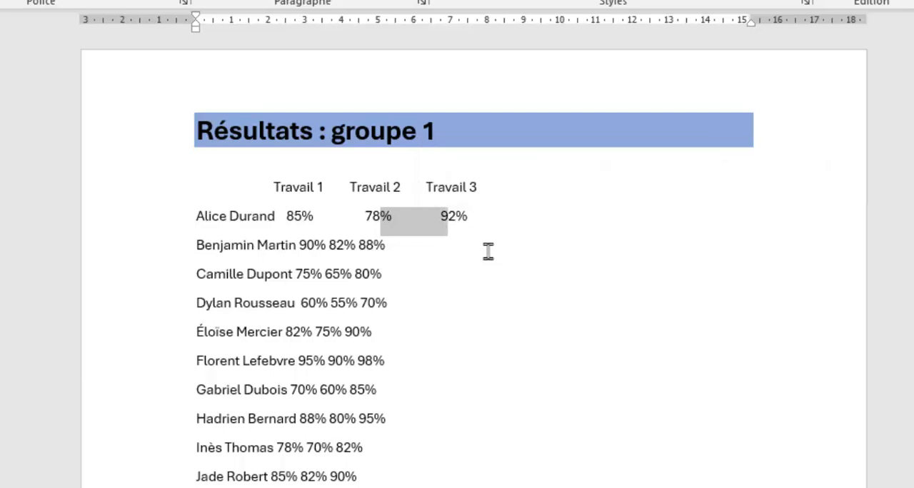
Delete the spaces between the results 78% and 92% in the first student's row.
key(Left)
key(shift+Right)
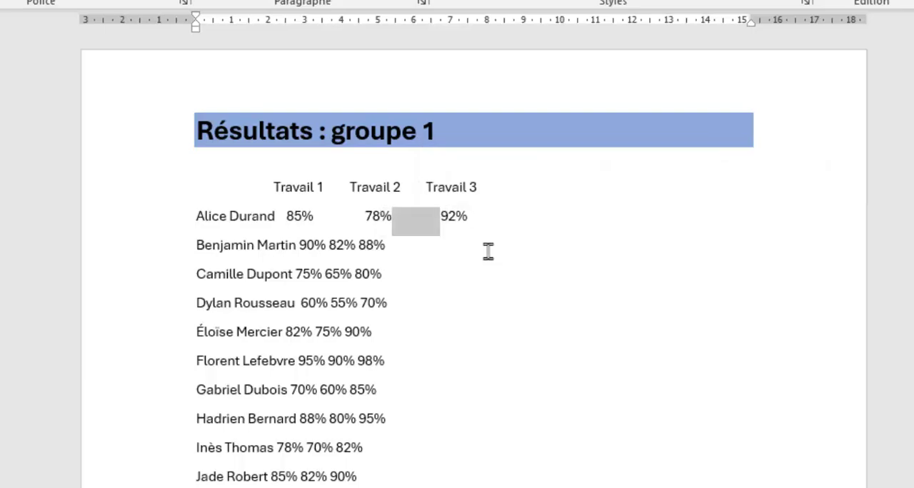
key(Left)
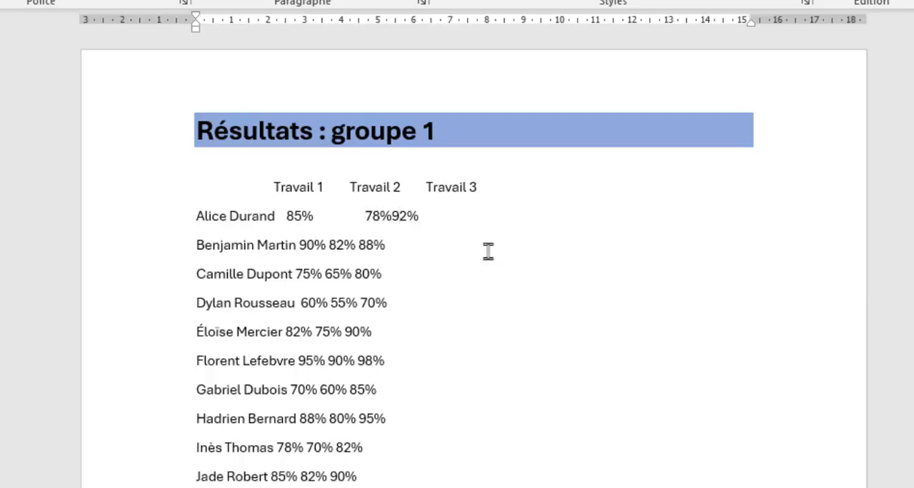
Undo all the spacing changes made to the Travail headings and the first student's row.
key(ctrl+z)
key(ctrl+z)
key(ctrl+z)
key(ctrl+z)
key(ctrl+z)
key(ctrl+z)
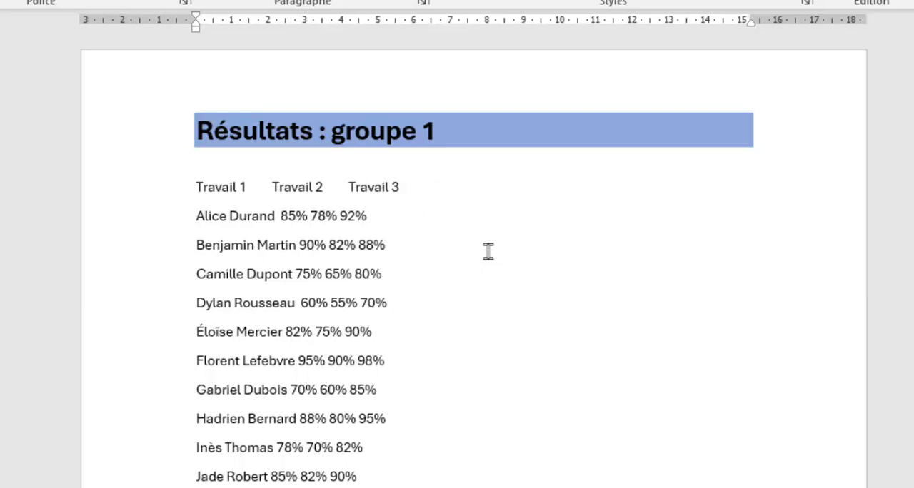
key(ctrl+z)
key(ctrl+z)
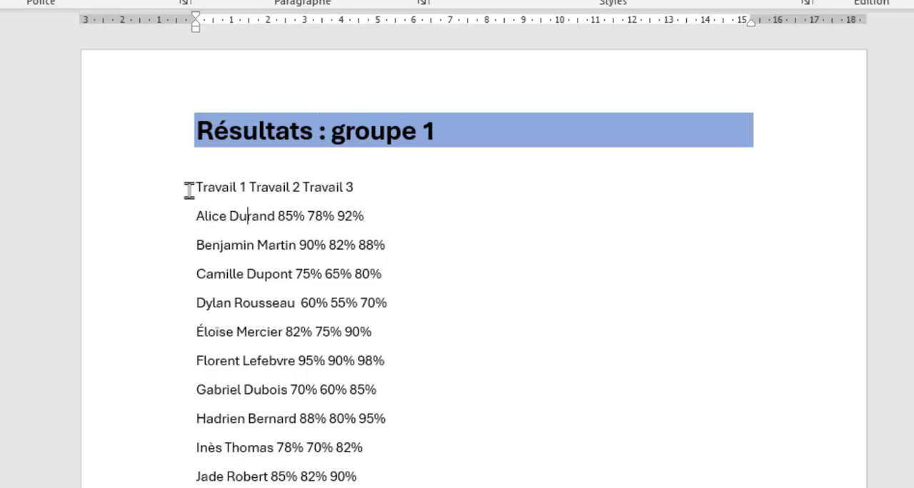
Set left tab stops at 5, 8 and 11 cm on all lines from the Travail headings to the last student.
drag(220, 200, 406, 119)
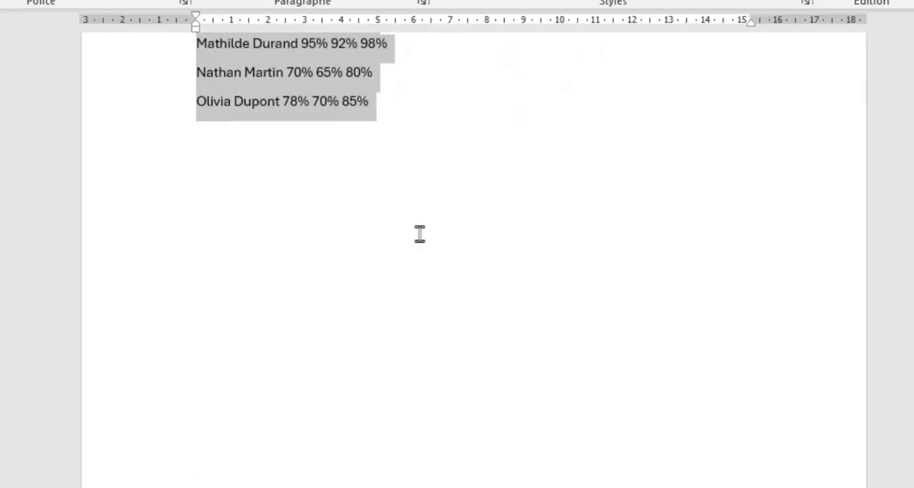
scroll(420, 235, up, 4)
scroll(404, 258, up, 3)
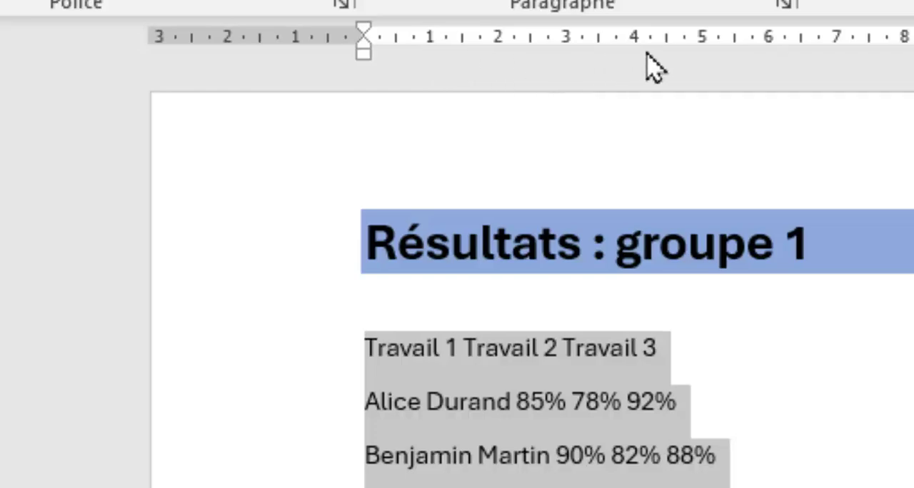
click(703, 45)
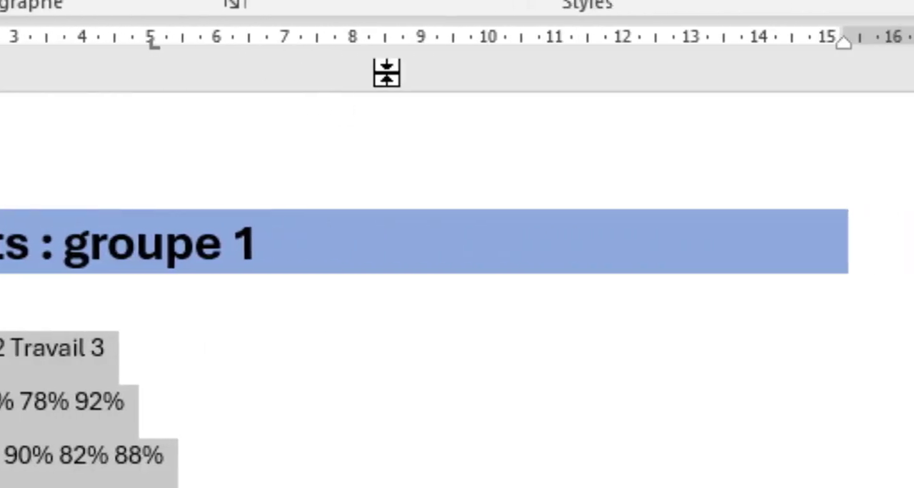
click(353, 44)
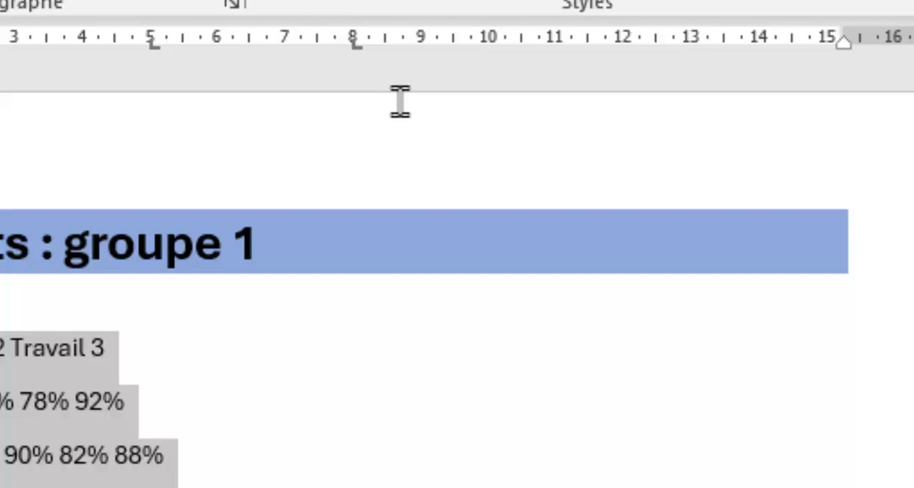
click(554, 46)
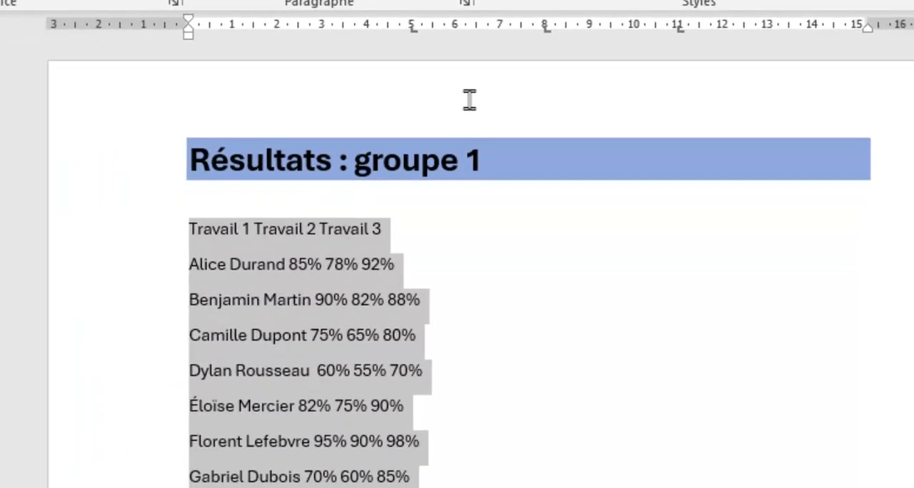
Insert a tab before each of the headings Travail 1, Travail 2 and Travail 3 to align them with the tab stops.
click(243, 247)
click(189, 228)
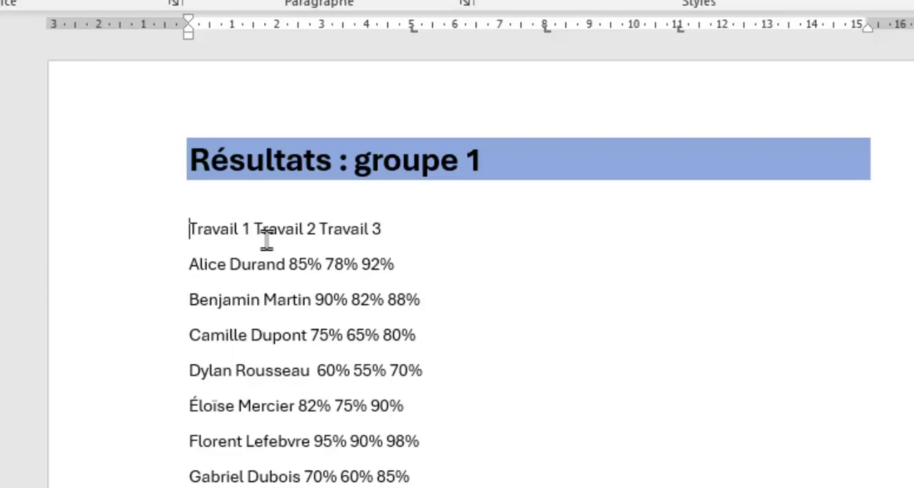
key(Tab)
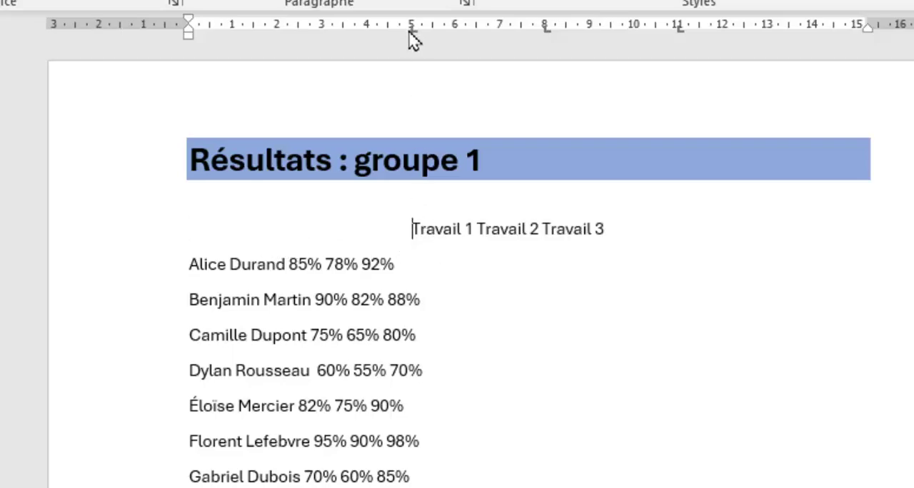
click(476, 230)
key(Tab)
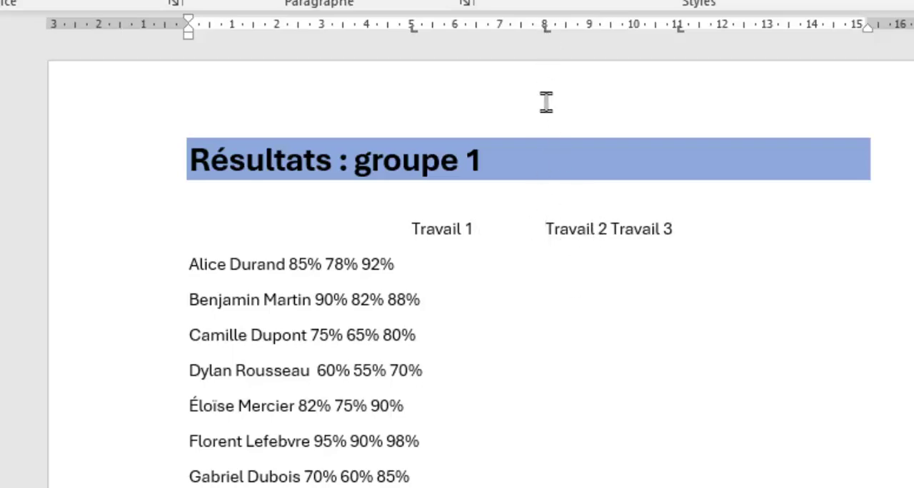
click(611, 229)
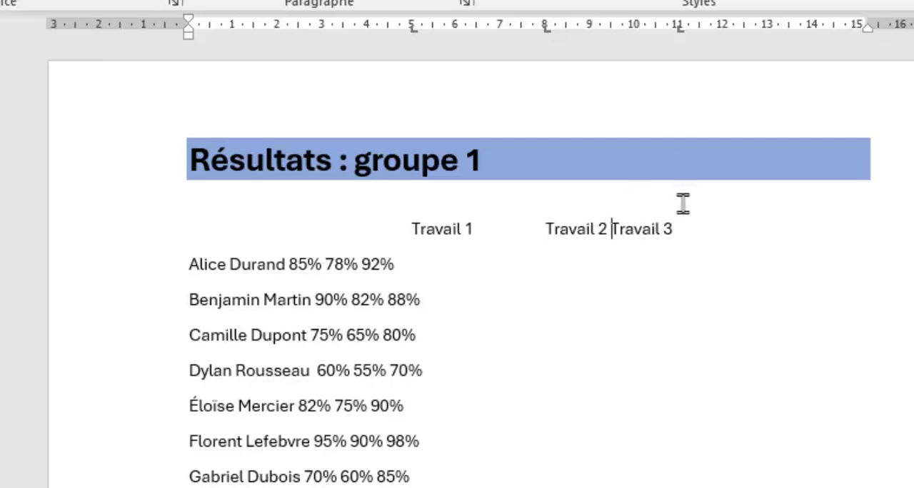
key(Tab)
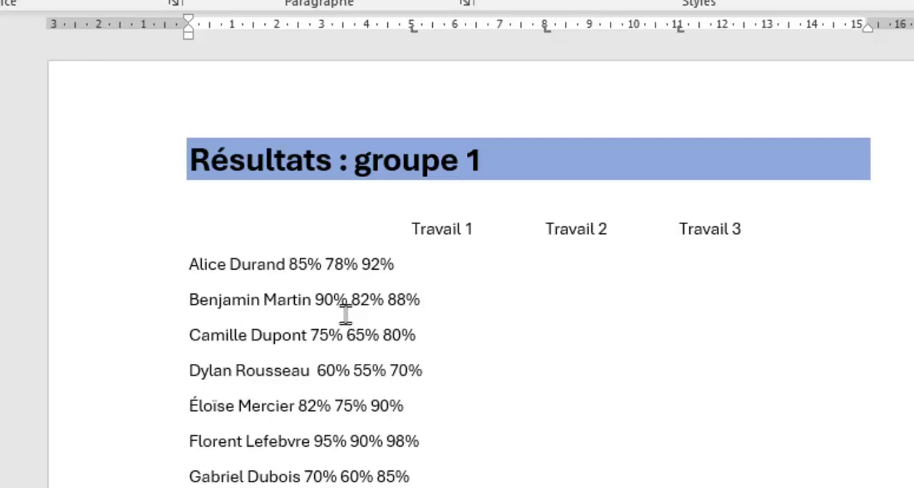
Insert a tab before each student's three results to line them up under the Travail headings.
key(Tab)
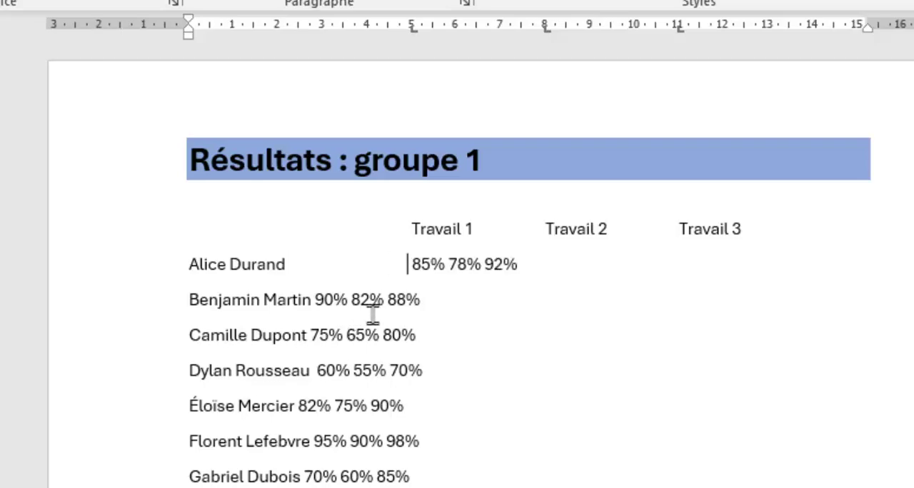
click(447, 264)
key(Tab)
click(587, 264)
key(Tab)
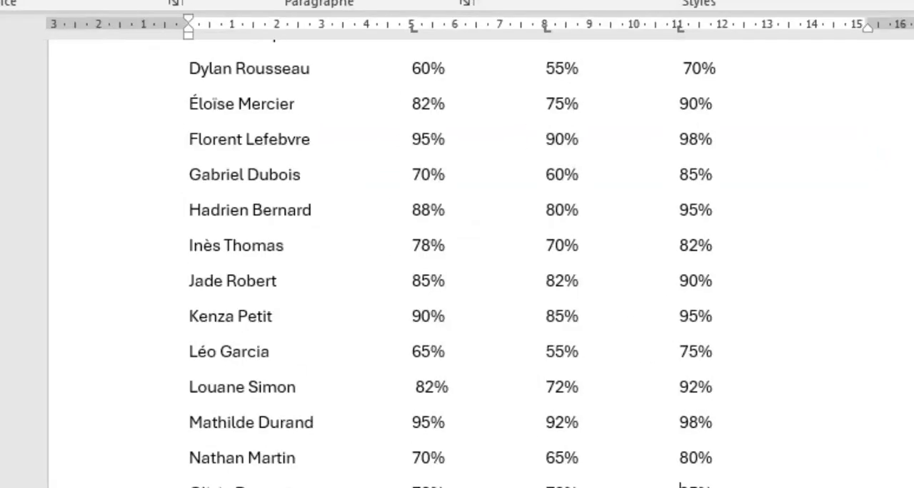
scroll(434, 241, up, 3)
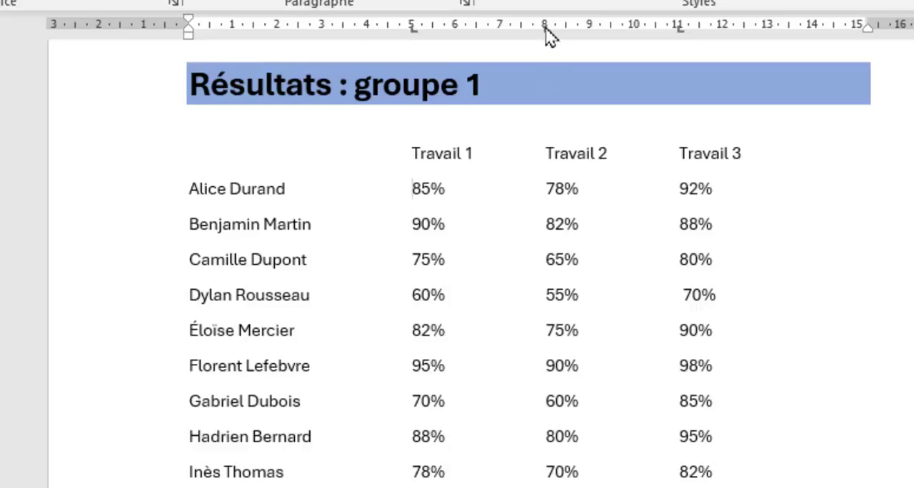
Show the formatting marks to examine the tabs in the results list, and hide them again.
click(689, 328)
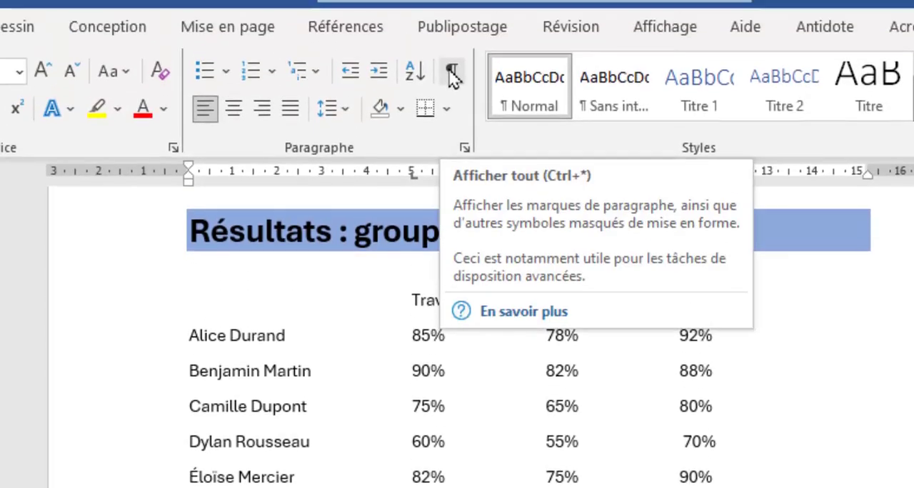
click(453, 74)
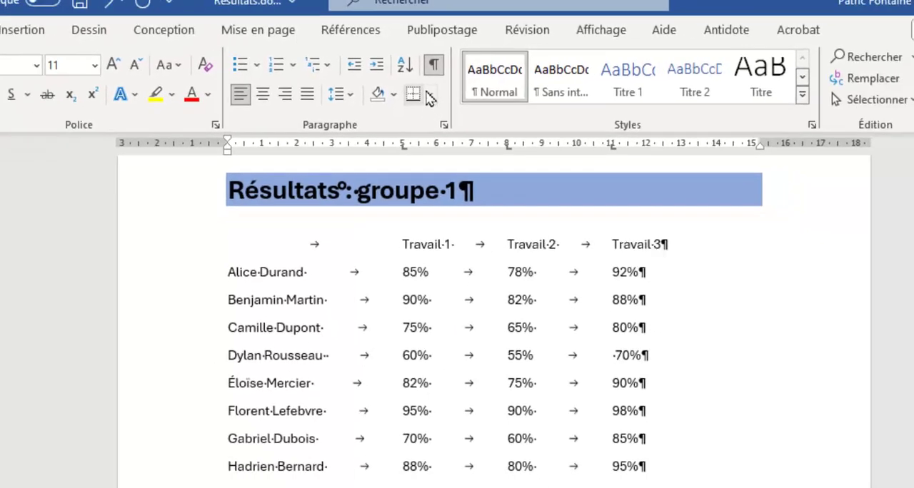
click(452, 71)
scroll(455, 459, down, 5)
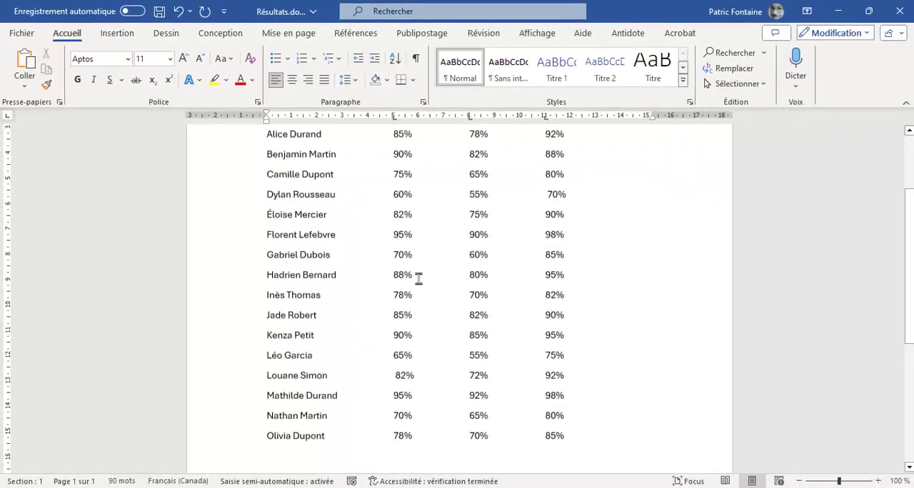
scroll(455, 458, up, 5)
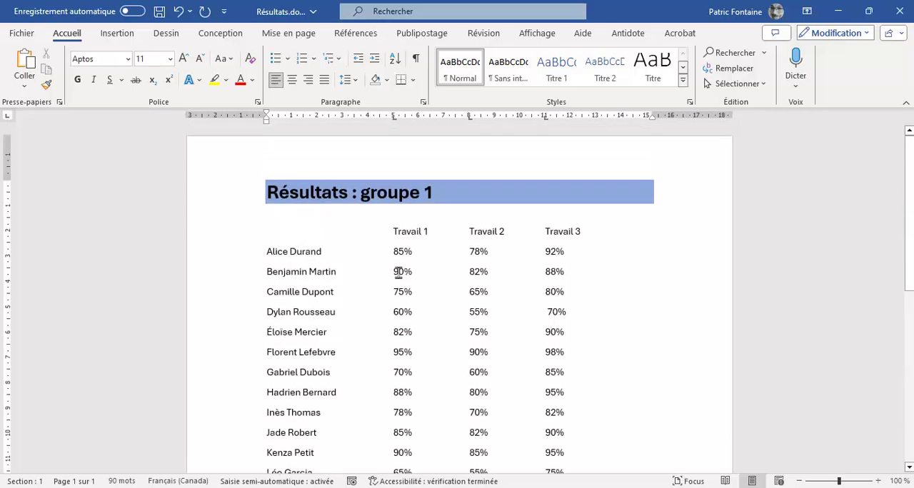
Try font size 16 on the Travail headings and all student lines, and return the text to size 11.
scroll(398, 272, down, 3)
drag(566, 462, 235, 157)
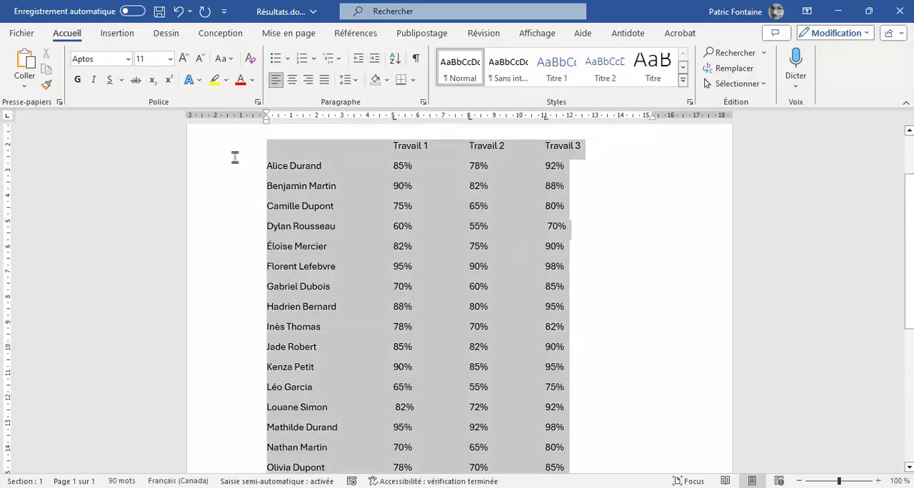
click(183, 59)
click(183, 58)
click(183, 58)
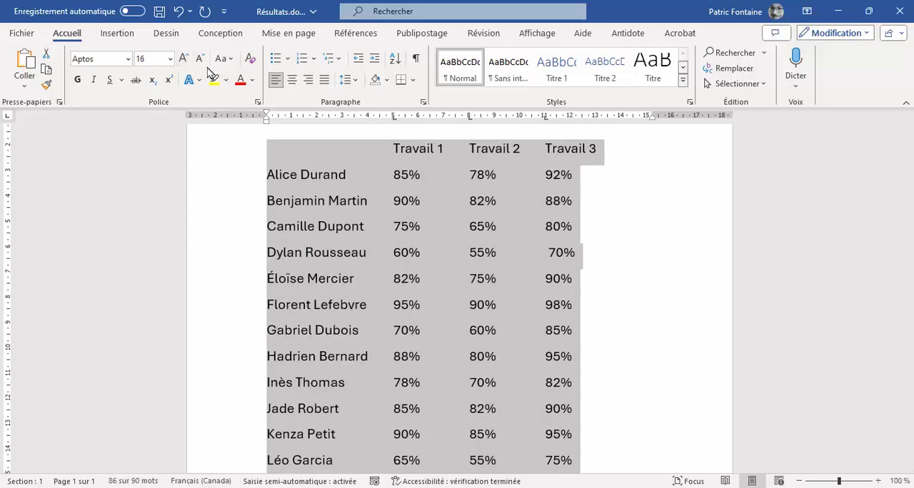
click(202, 63)
click(202, 62)
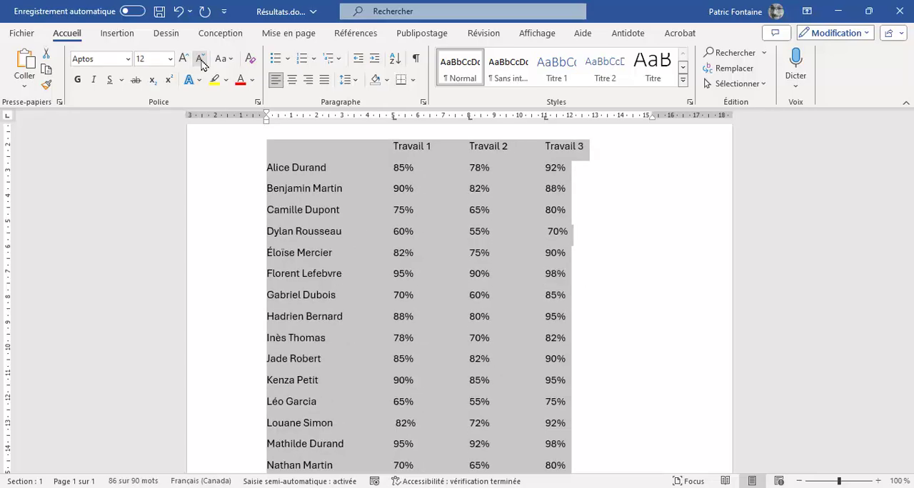
click(202, 63)
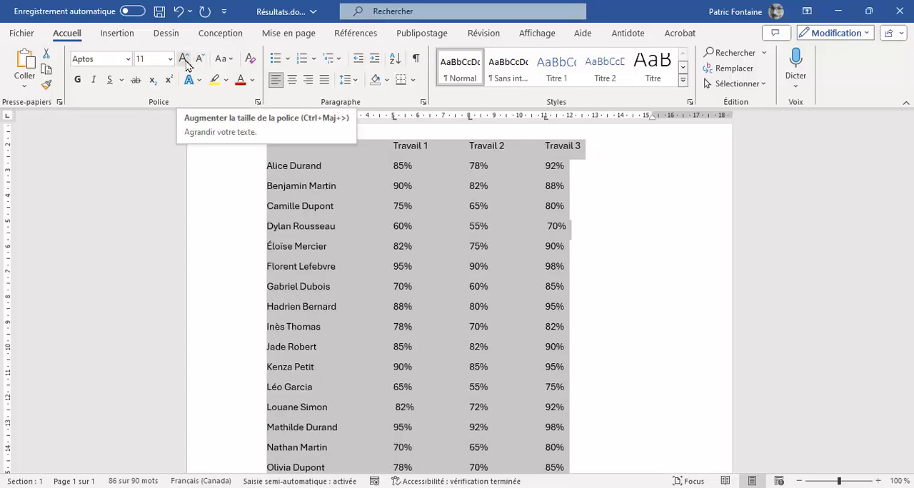
click(468, 247)
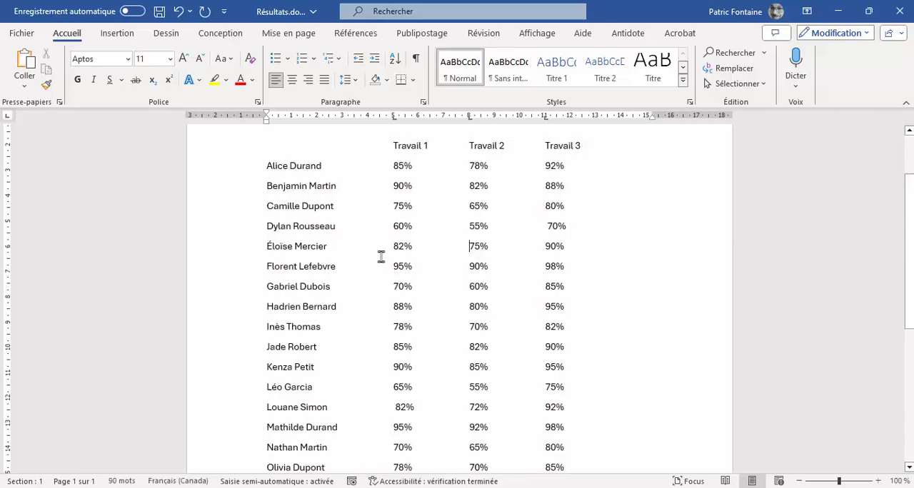
scroll(408, 292, up, 2)
scroll(409, 293, down, 3)
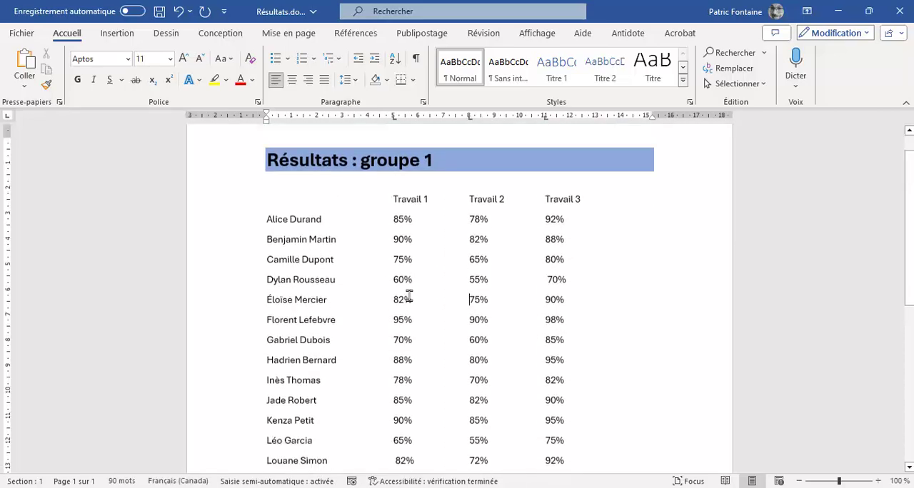
scroll(409, 294, down, 4)
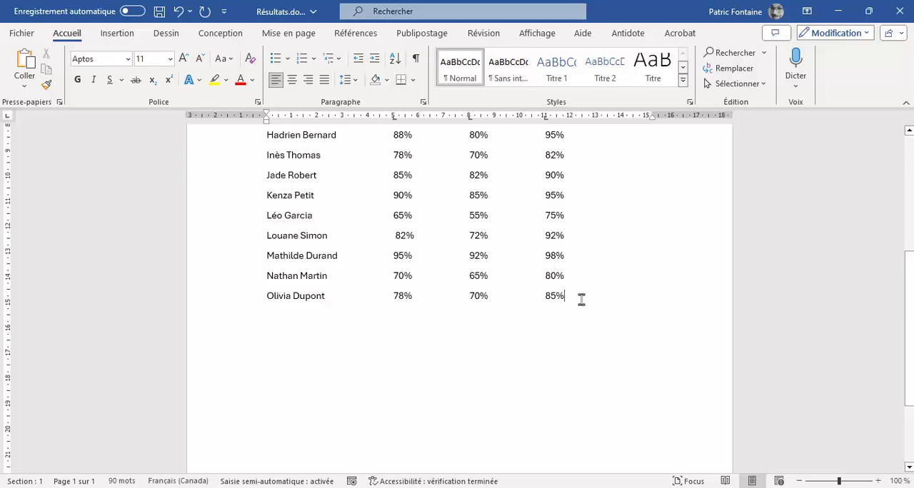
scroll(455, 268, up, 5)
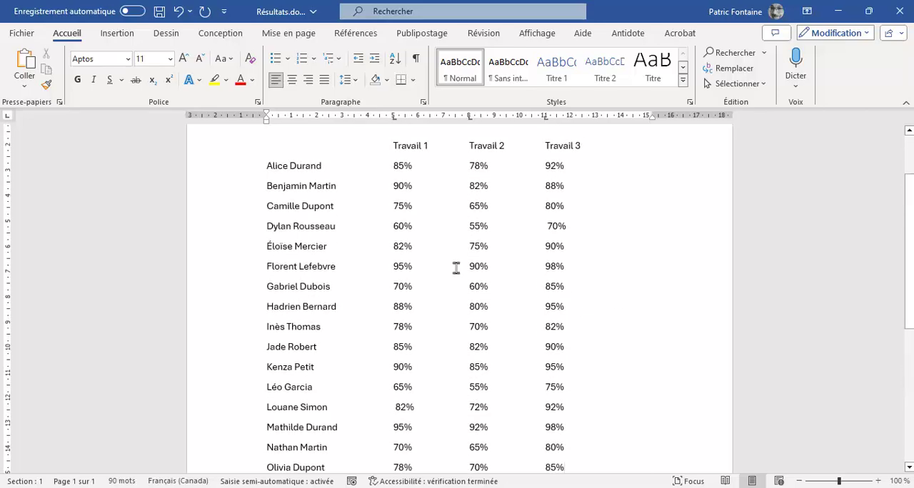
scroll(456, 268, up, 2)
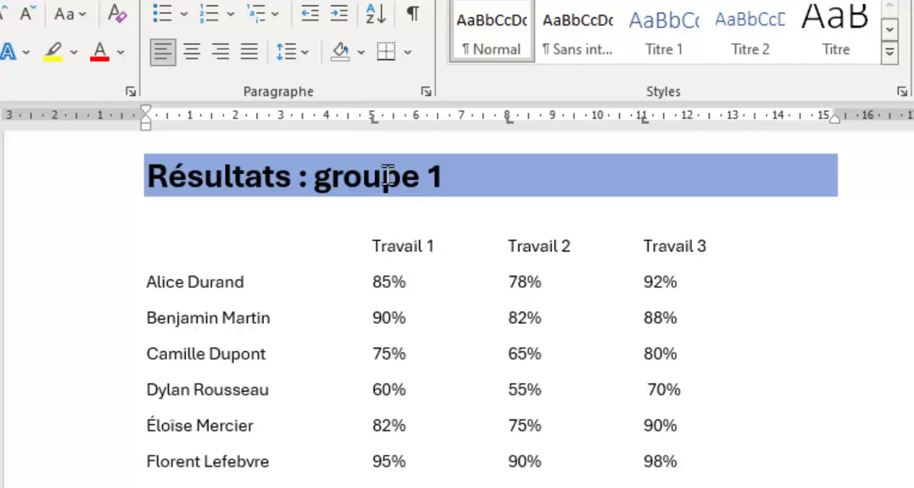
Open the Tabulations settings for the line of Travail headings and move the dialog aside.
click(388, 244)
mouse_move(371, 120)
mouse_down()
mouse_move(341, 120)
mouse_move(373, 125)
mouse_up()
drag(371, 243, 738, 235)
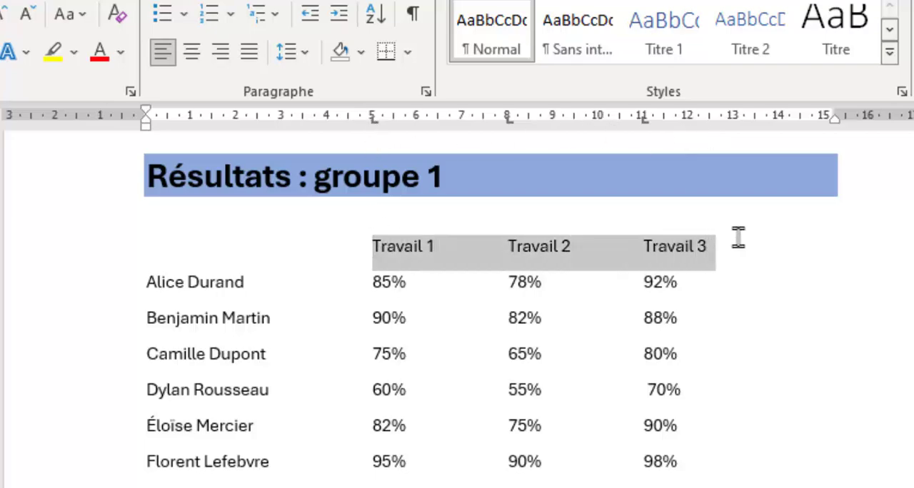
click(383, 254)
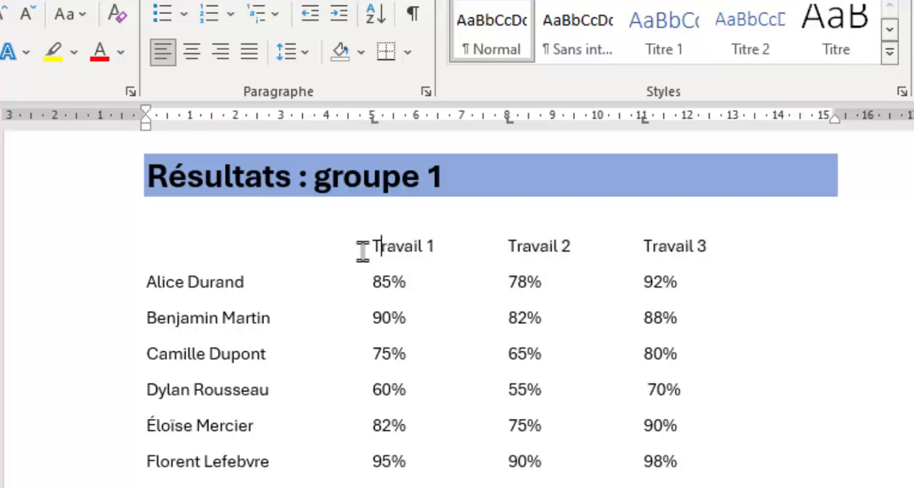
double_click(373, 126)
drag(616, 286, 308, 120)
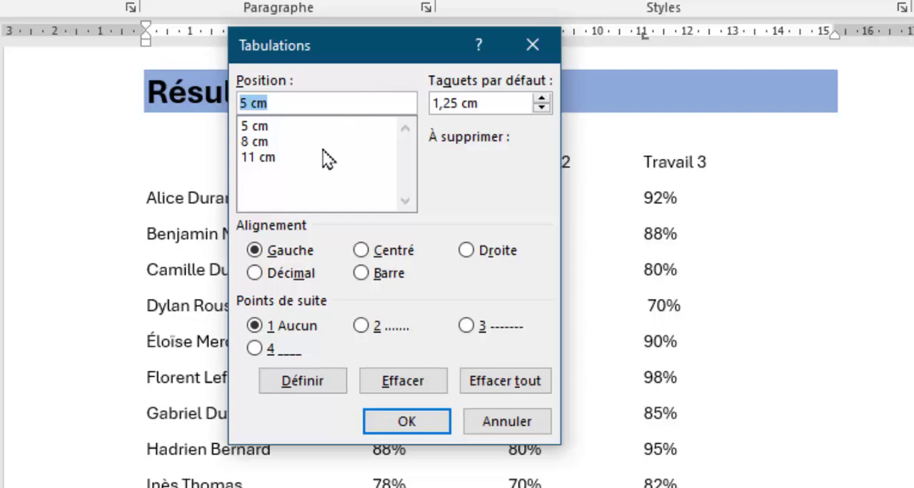
Examine the alignment and leader settings of the heading line's tab stops at 5, 8 and 11 cm.
click(260, 127)
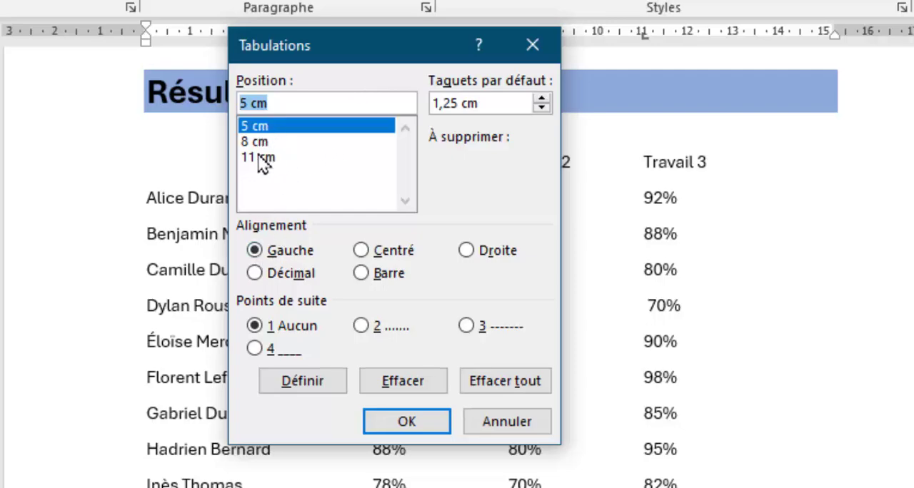
click(261, 142)
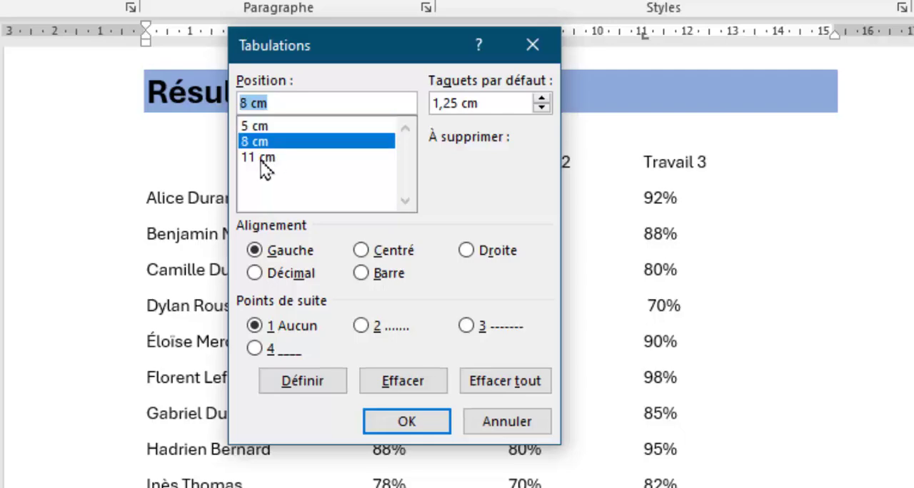
click(261, 157)
click(261, 128)
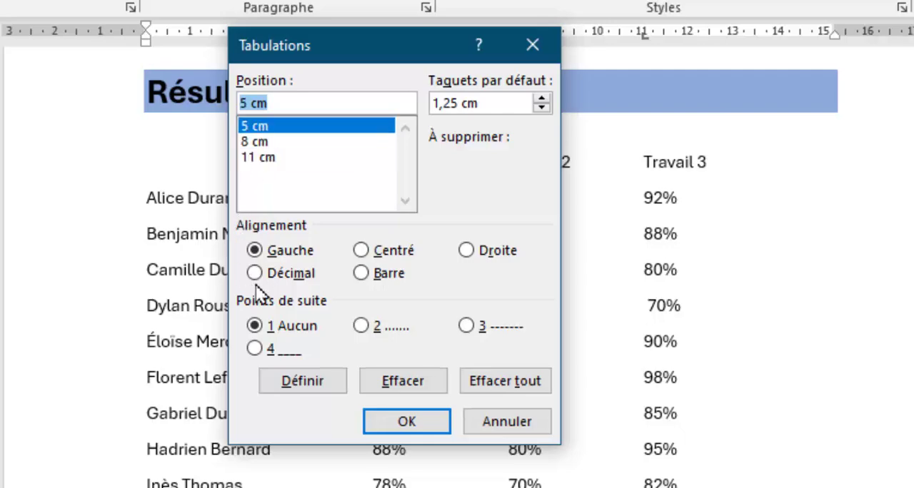
Change the heading line's tab stops at 5 cm and 8 cm to Centré alignment.
click(255, 142)
click(259, 158)
click(262, 127)
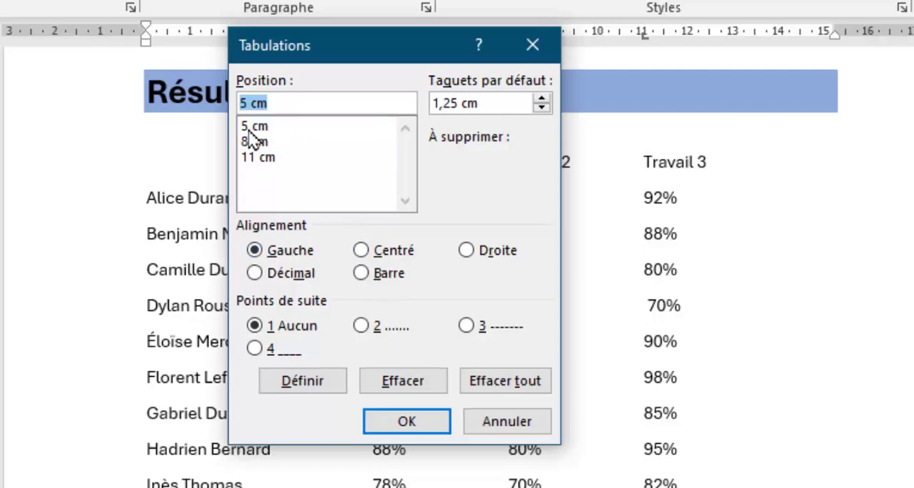
click(258, 128)
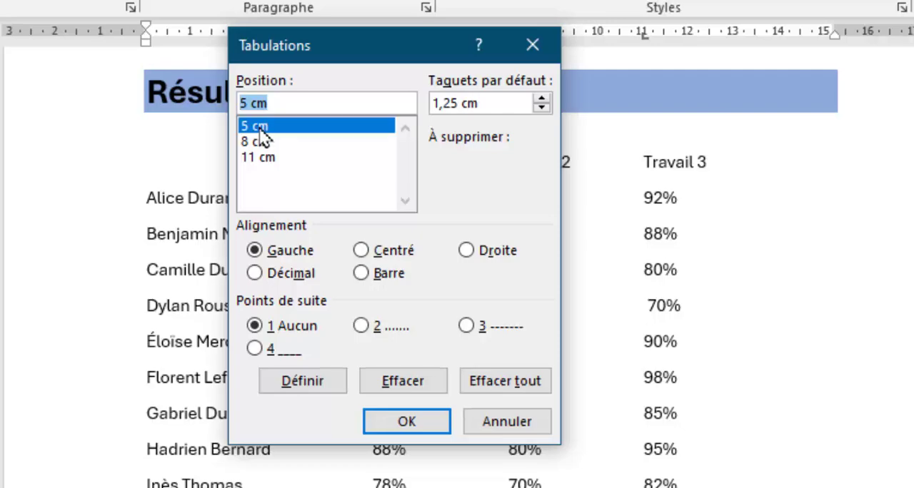
click(362, 250)
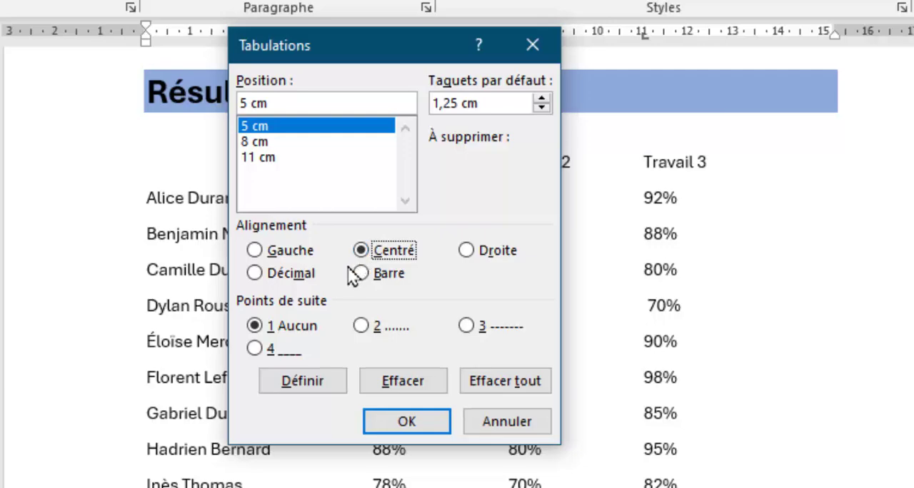
click(302, 381)
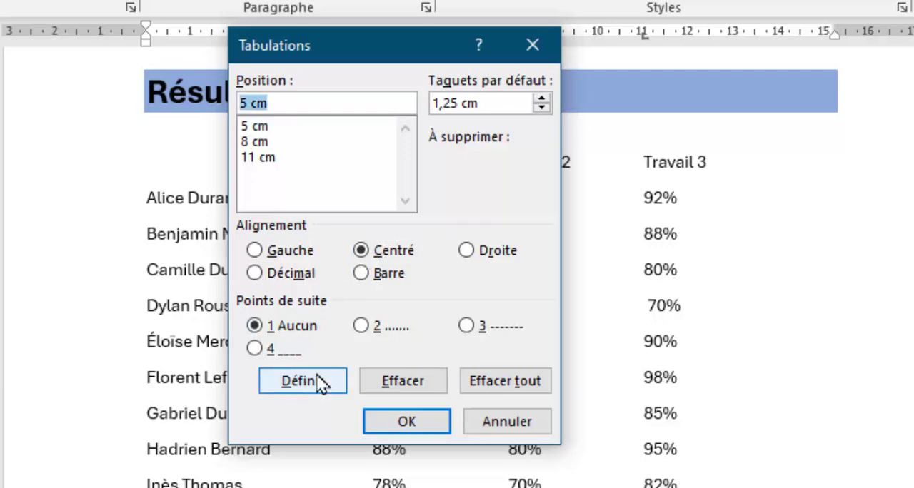
click(258, 142)
click(361, 250)
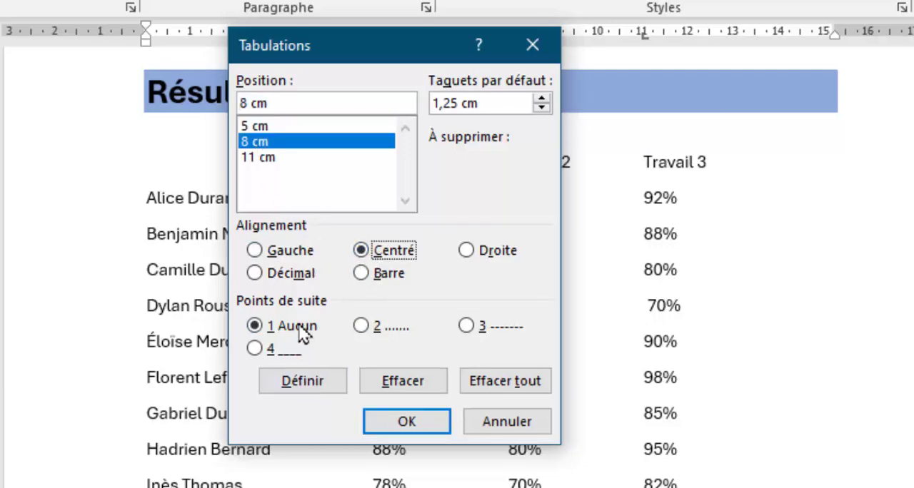
click(302, 381)
Change the heading line's tab stop at 11 cm to Centré alignment, review all three stops and apply the settings.
click(258, 157)
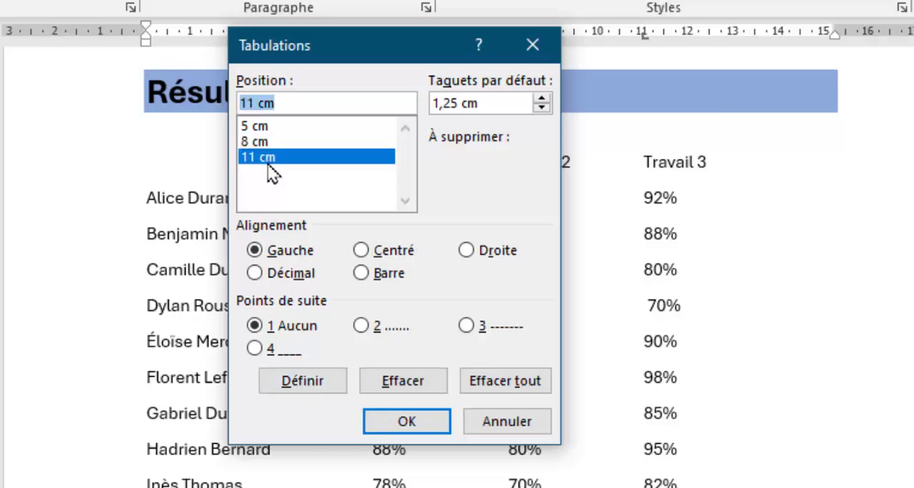
click(361, 251)
click(296, 385)
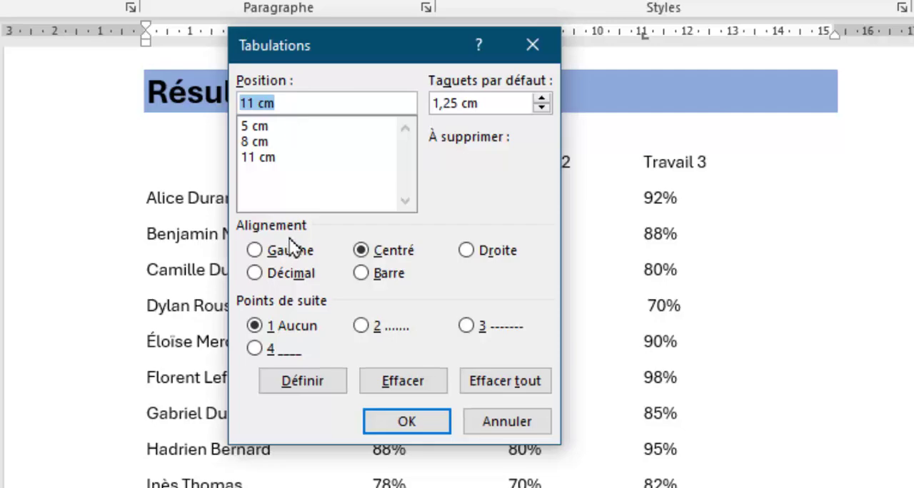
click(262, 128)
click(259, 142)
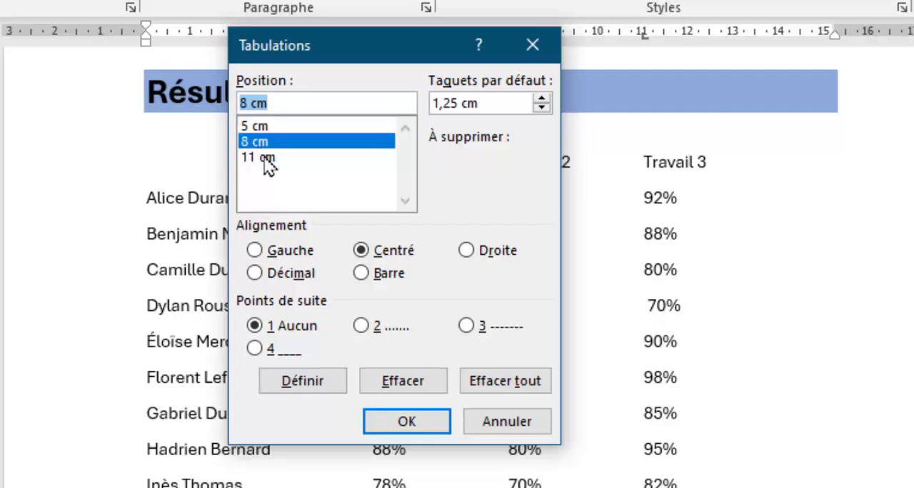
click(261, 157)
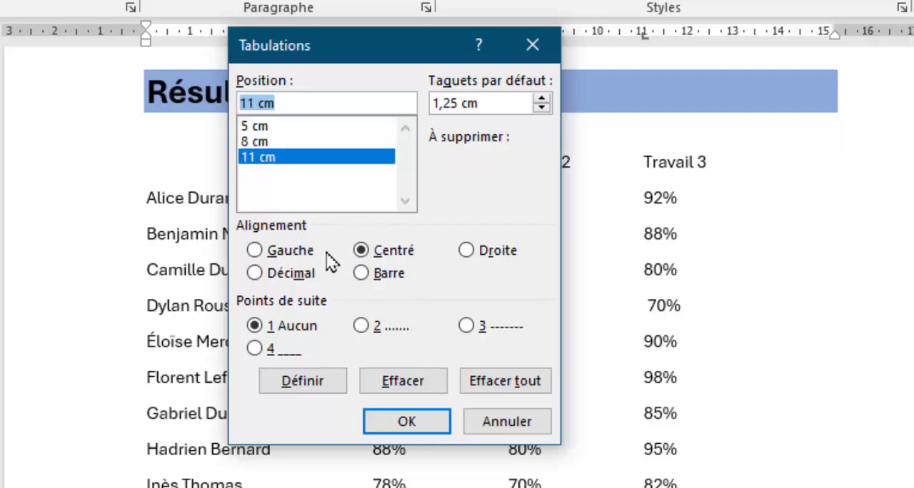
click(408, 423)
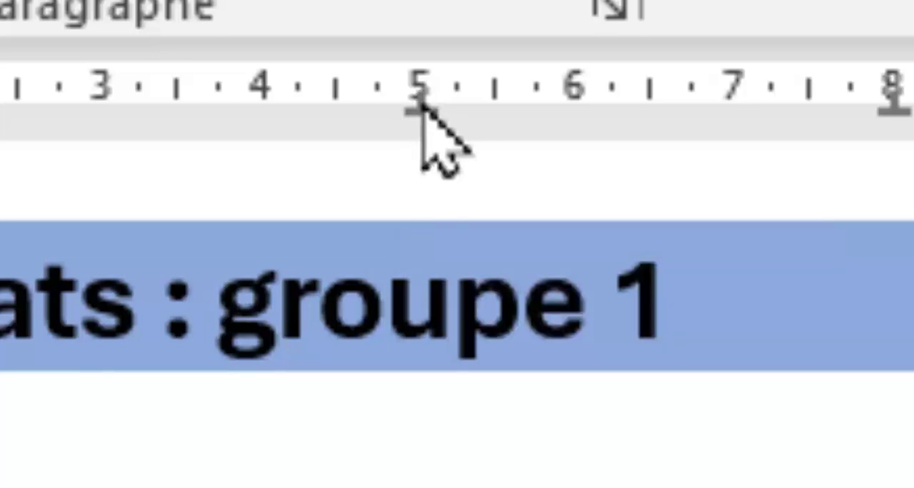
Move the heading line's three centred tab stops to about 5.25, 8.25 and 11.25 cm so the headings sit over their columns.
drag(420, 106, 420, 106)
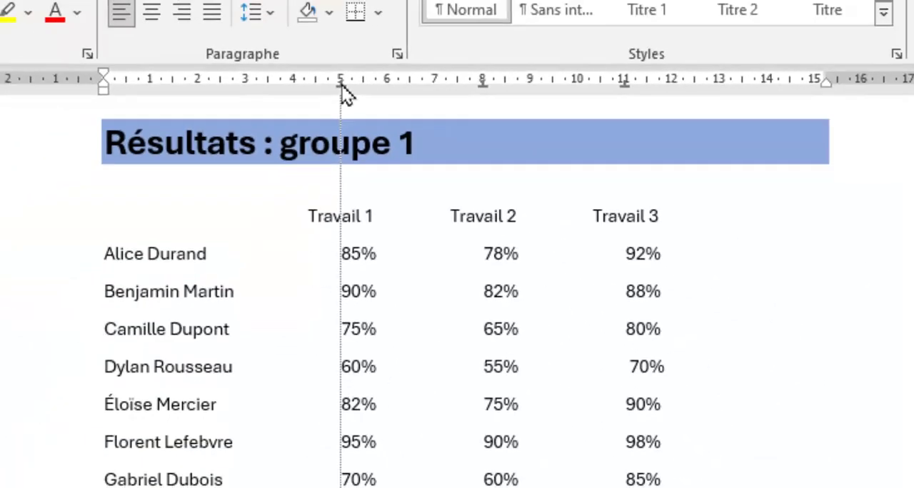
drag(342, 86, 357, 92)
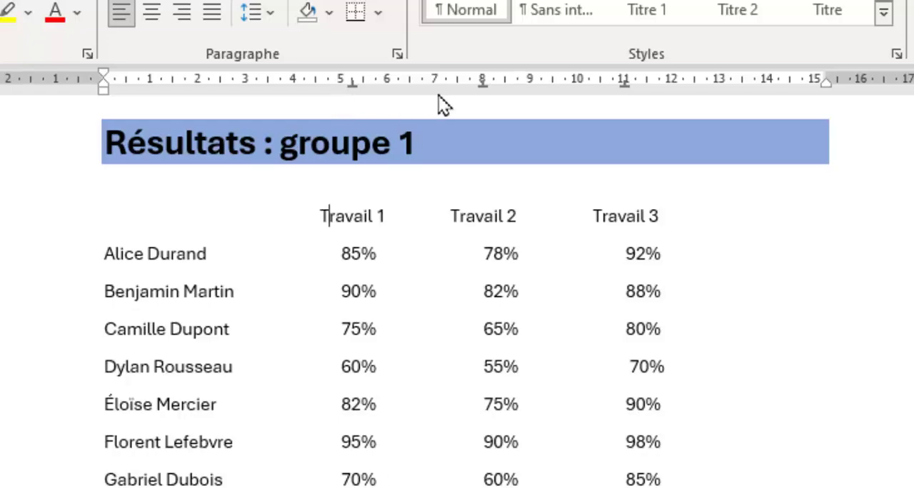
drag(482, 87, 496, 87)
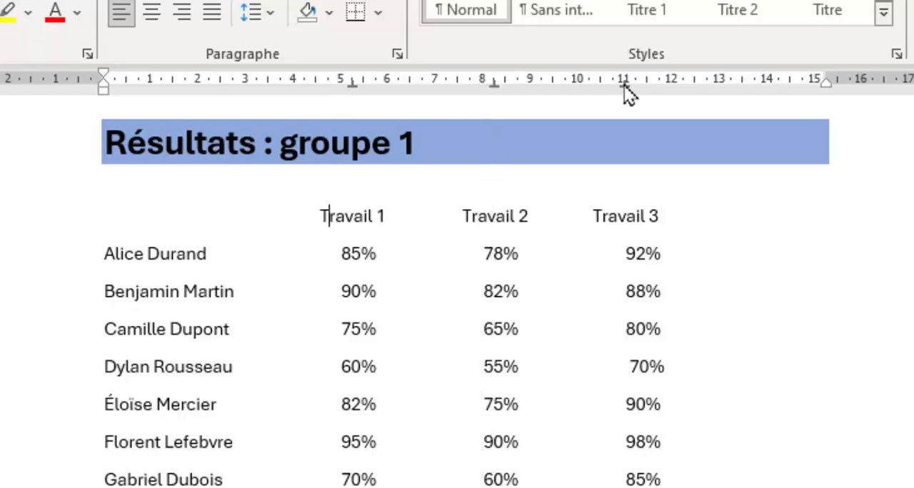
drag(627, 85, 636, 87)
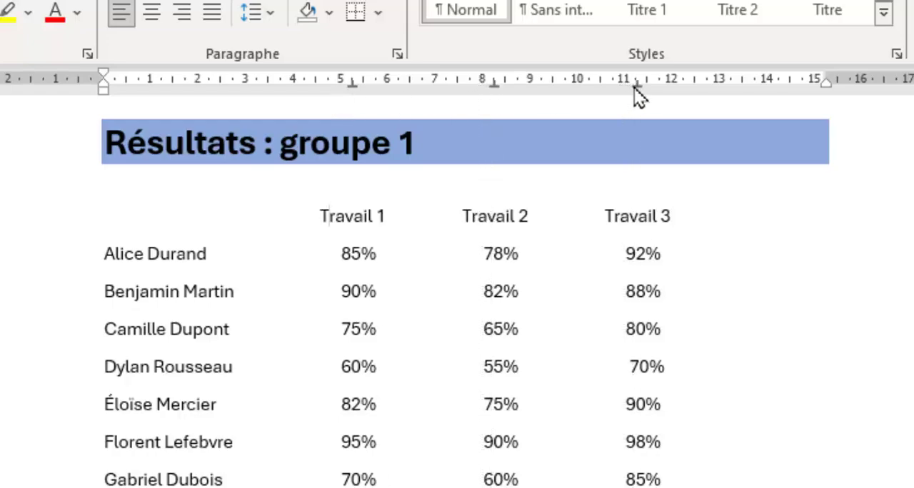
Try adding the text "dfsdfs" inside the Travail 1 heading to test its centring, and restore the original heading.
click(347, 216)
click(379, 221)
text(dfsdfs)
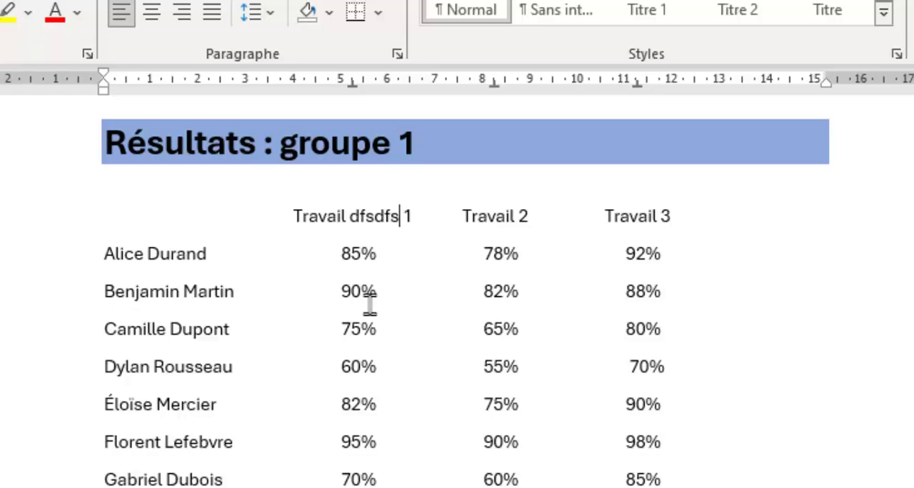
key(BackSpace)
key(BackSpace)
key(BackSpace)
key(BackSpace)
key(BackSpace)
key(BackSpace)
key(BackSpace)
key(BackSpace)
key(BackSpace)
key(BackSpace)
key(BackSpace)
key(BackSpace)
key(BackSpace)
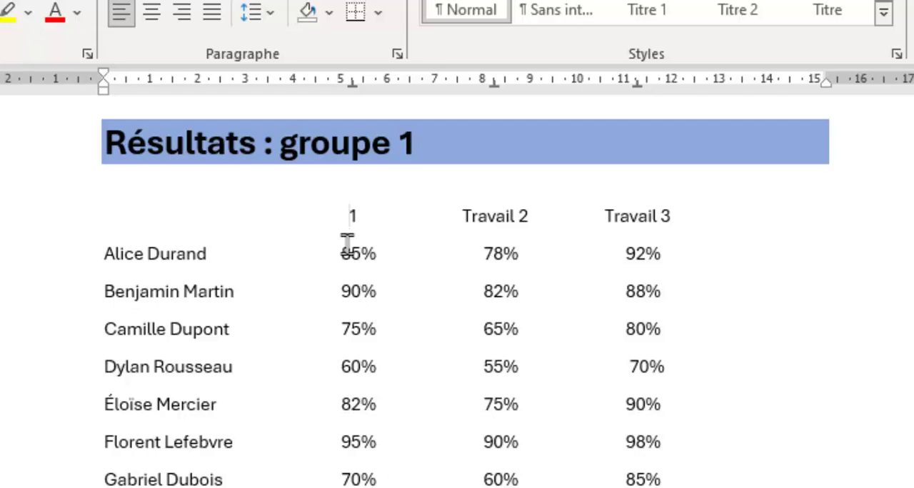
text(Gravail)
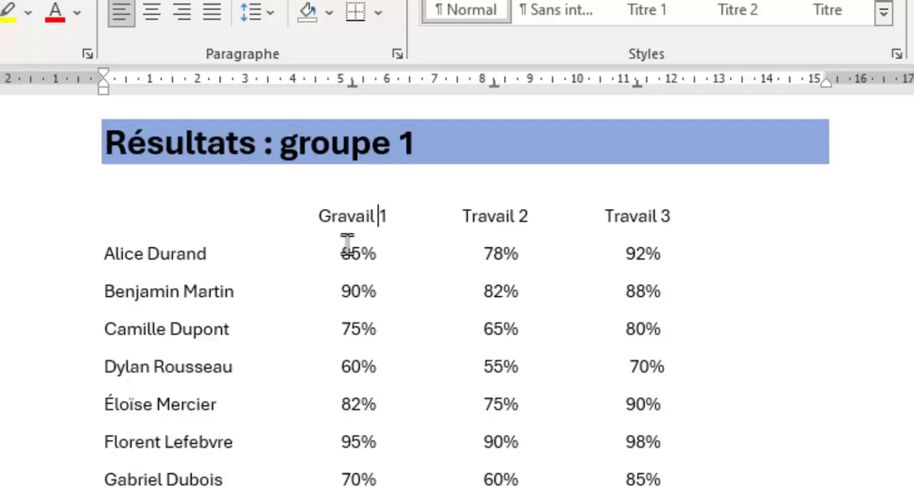
scroll(347, 242, up, 2)
key(shift+Right)
text(T)
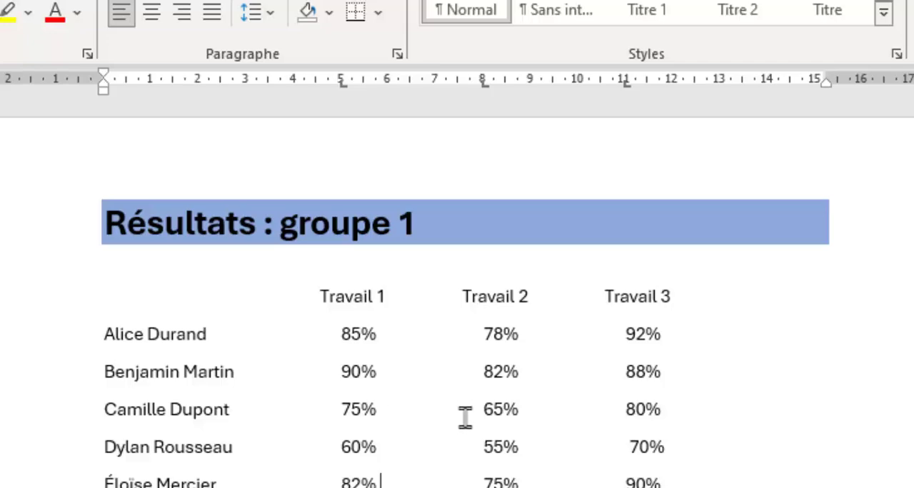
Examine the tab stop positions and alignment of the Travail heading line, leaving the settings without changes.
click(357, 293)
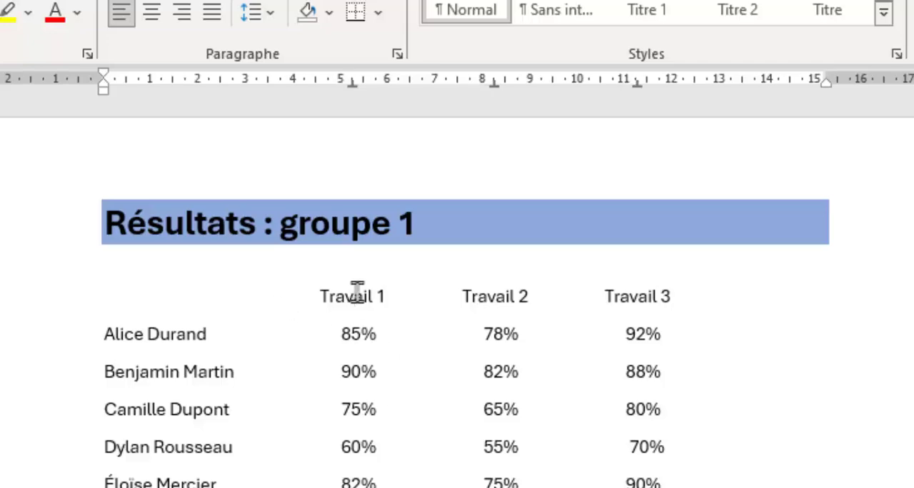
double_click(352, 84)
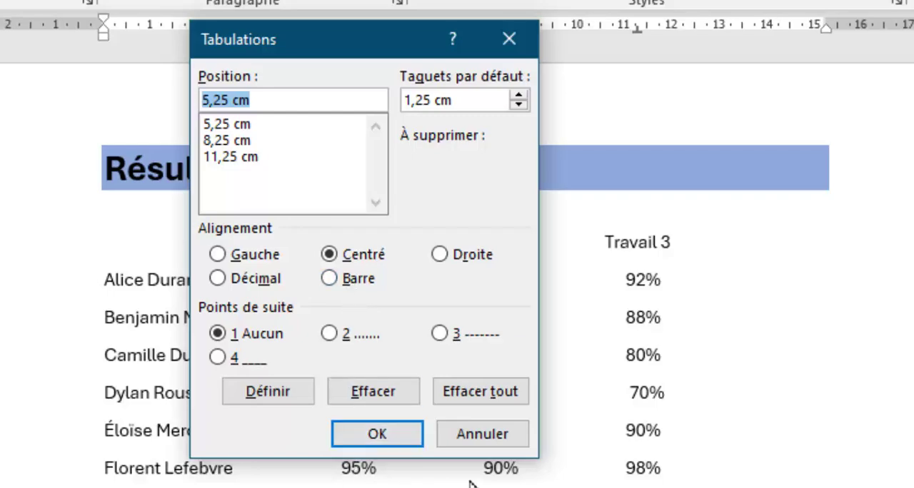
click(471, 438)
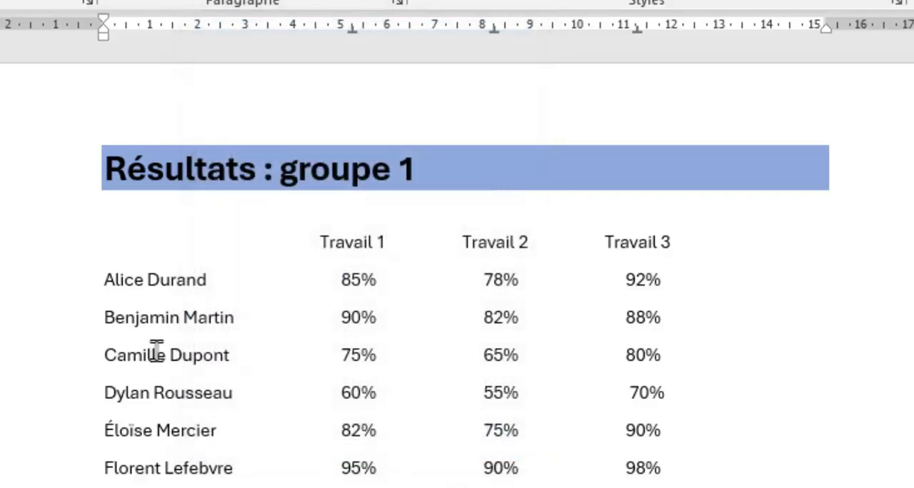
Define a tab stop at 6,75 cm for the Travail heading line and all student lines together.
click(200, 329)
drag(116, 238, 599, 290)
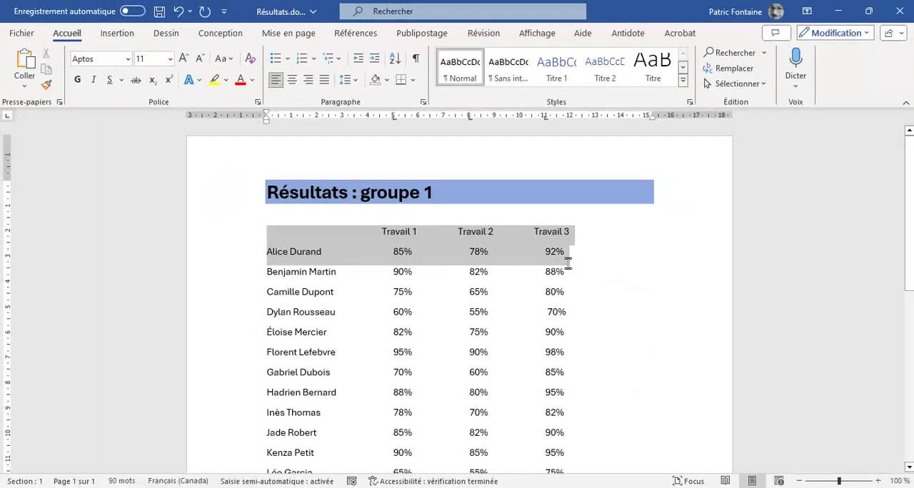
drag(567, 264, 580, 181)
scroll(576, 220, up, 7)
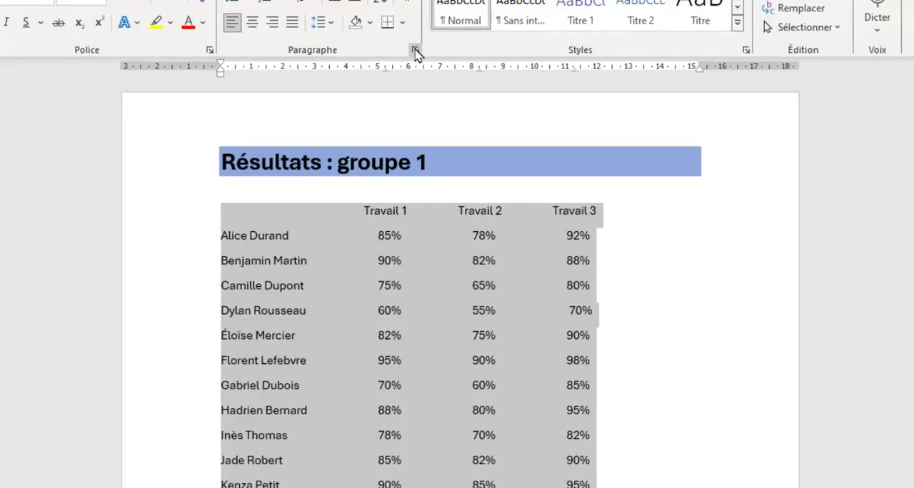
click(415, 51)
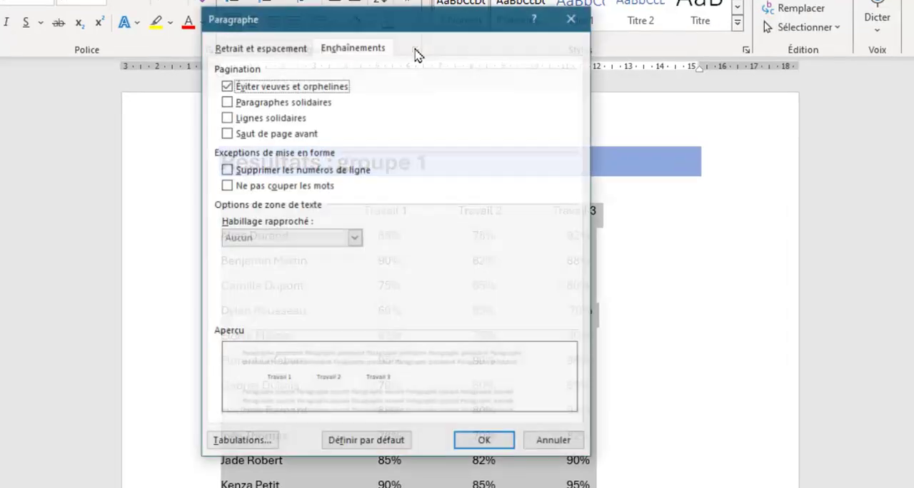
click(242, 442)
mouse_move(371, 85)
mouse_down()
mouse_move(352, 65)
mouse_move(374, 83)
mouse_up()
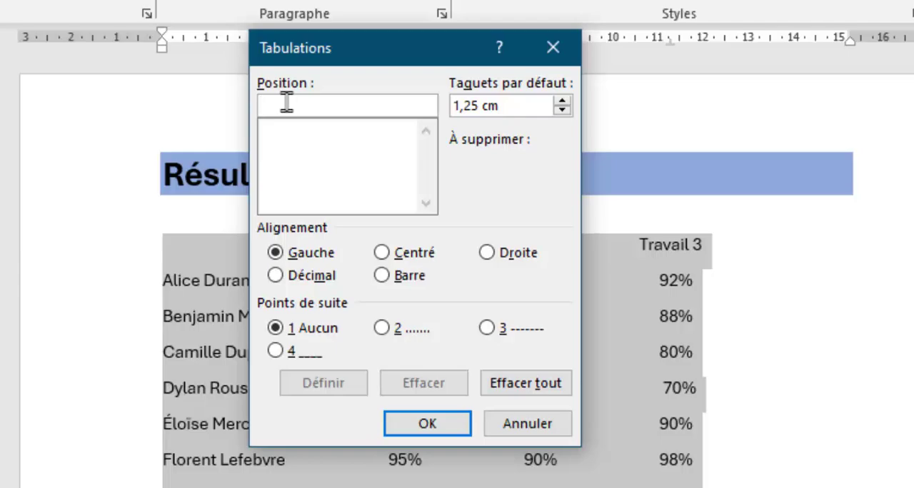
text(6,)
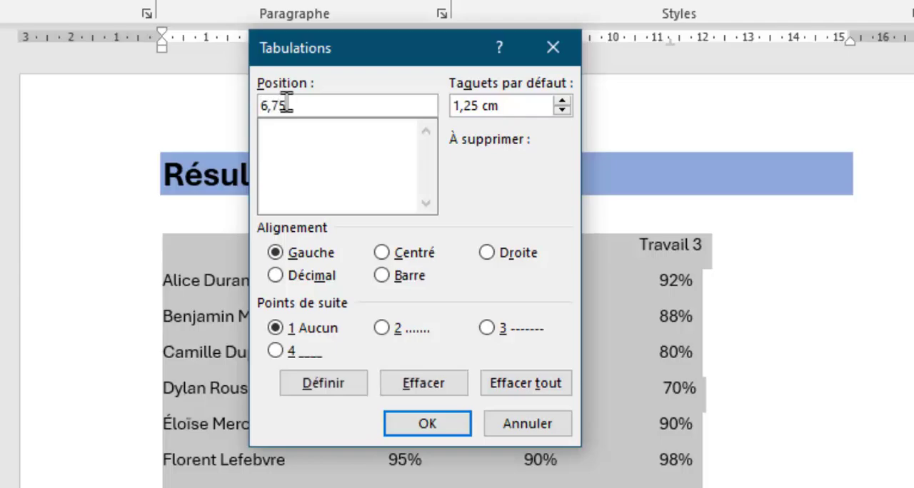
text(75)
click(325, 389)
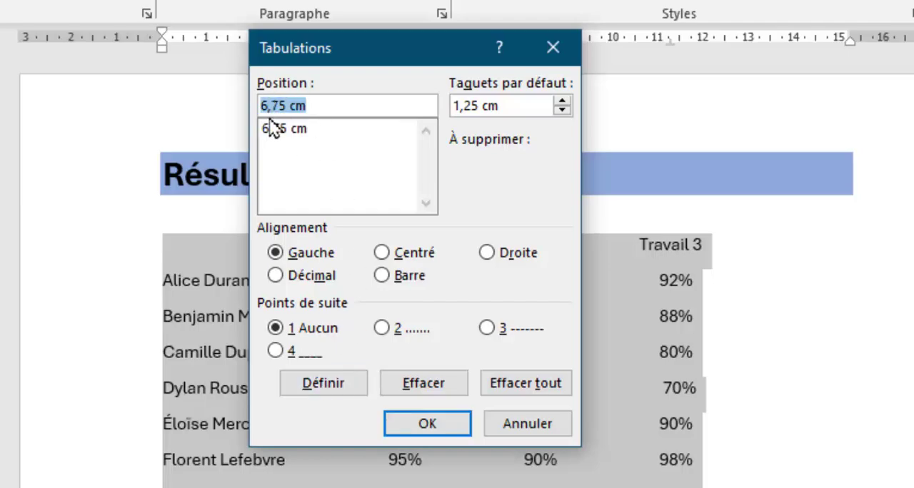
Define another tab stop at 4 cm for the selected heading and student lines.
drag(284, 106, 237, 107)
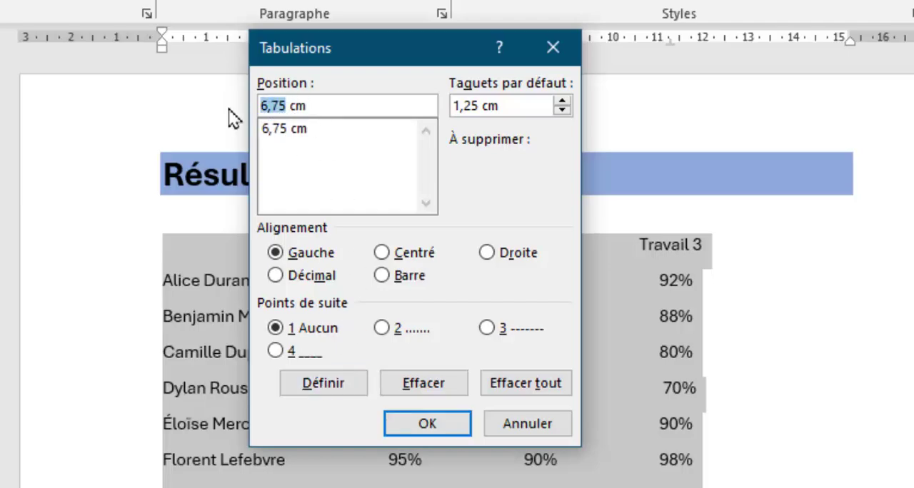
text(4)
click(324, 387)
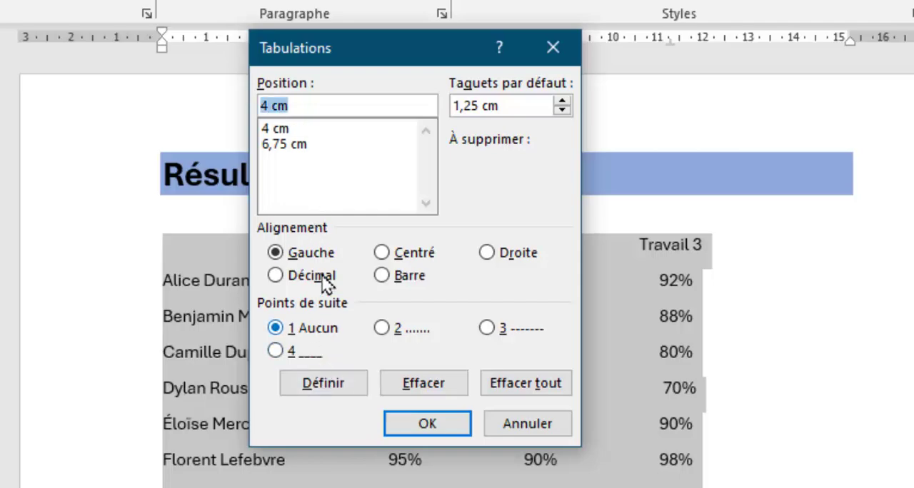
Define a tab stop at 9,75 cm with Barre alignment for the selected lines.
click(265, 106)
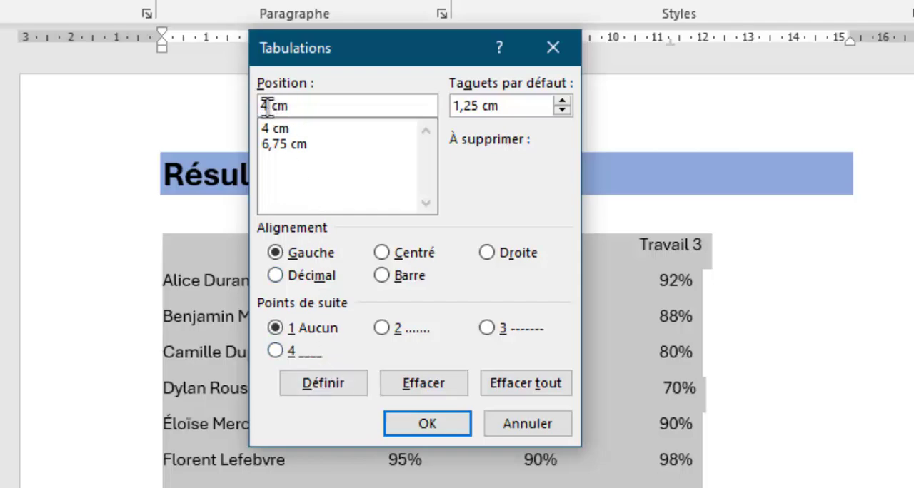
drag(265, 106, 220, 106)
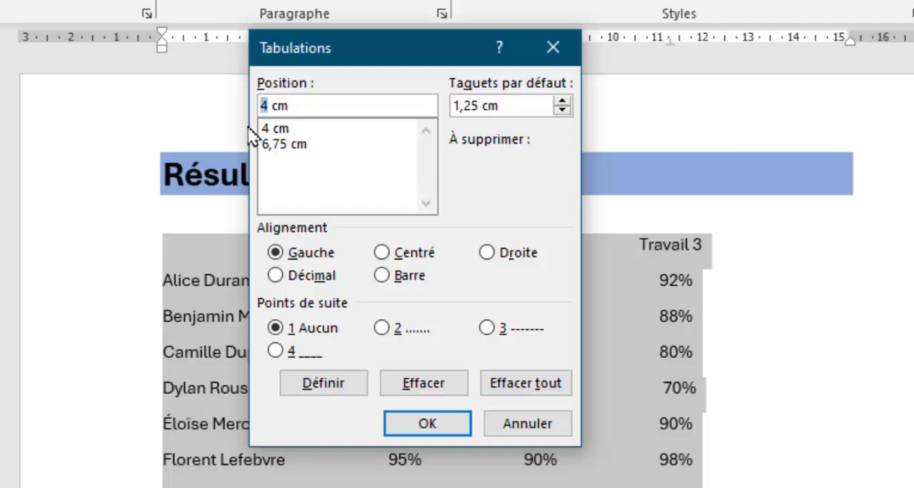
text(75)
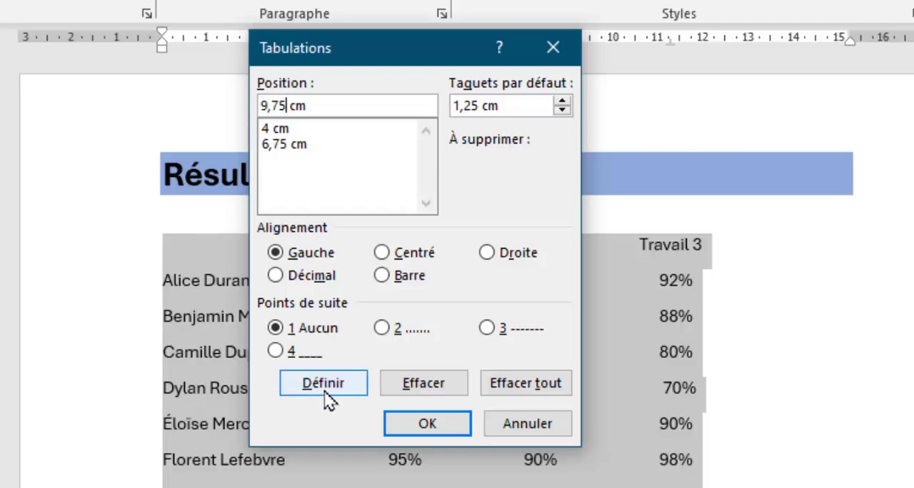
click(382, 274)
click(338, 382)
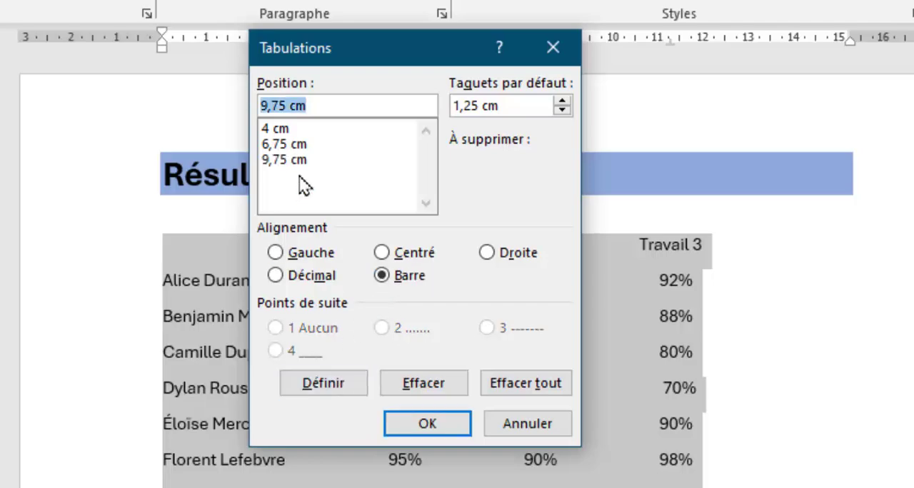
Change the 4 cm and 6,75 cm tab stops of the selected heading and student lines to Barre alignment.
click(271, 129)
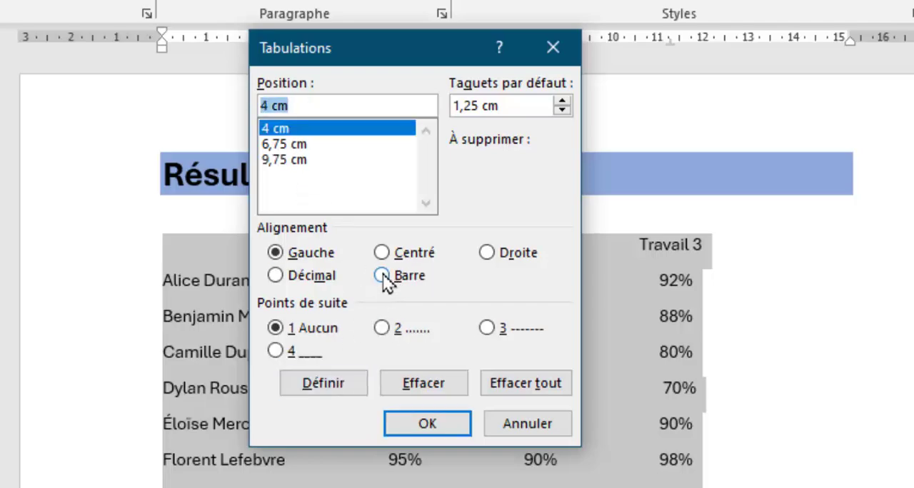
click(383, 277)
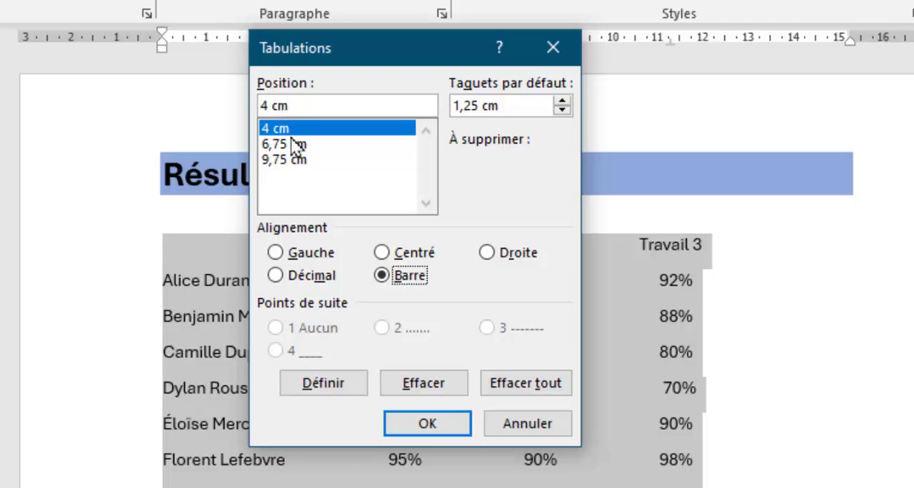
click(349, 382)
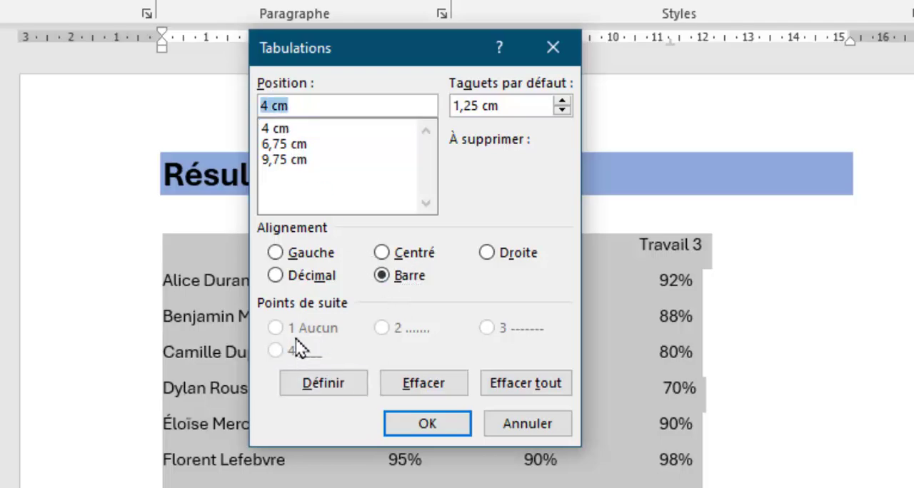
click(285, 145)
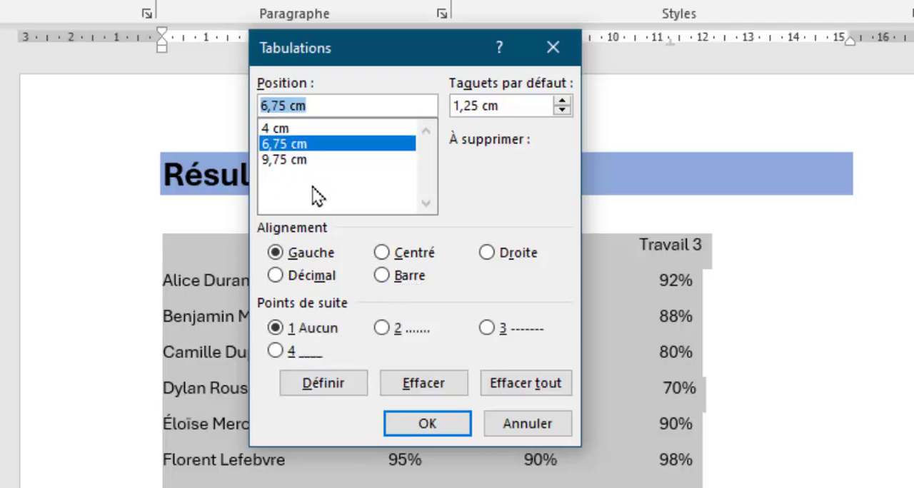
click(388, 284)
click(316, 388)
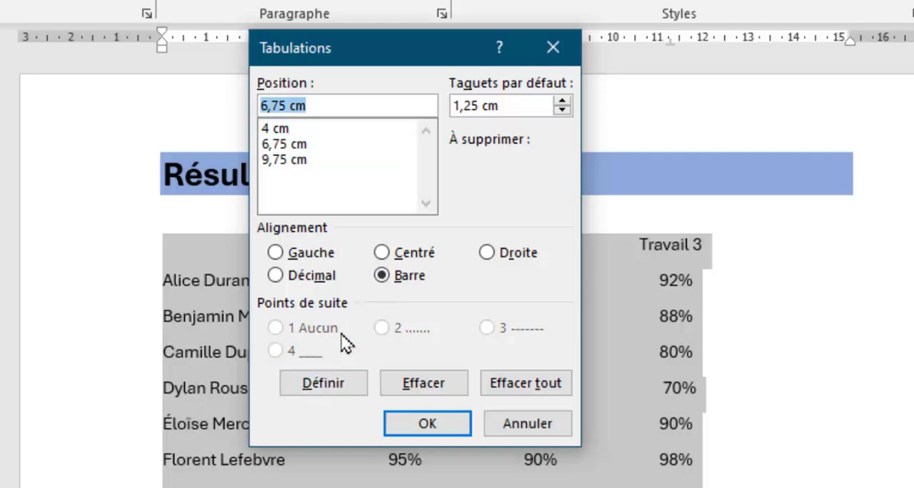
Redefine the 9,75 cm tab stop as Barre, check the alignment of all three stops and apply them to the selected lines.
click(285, 160)
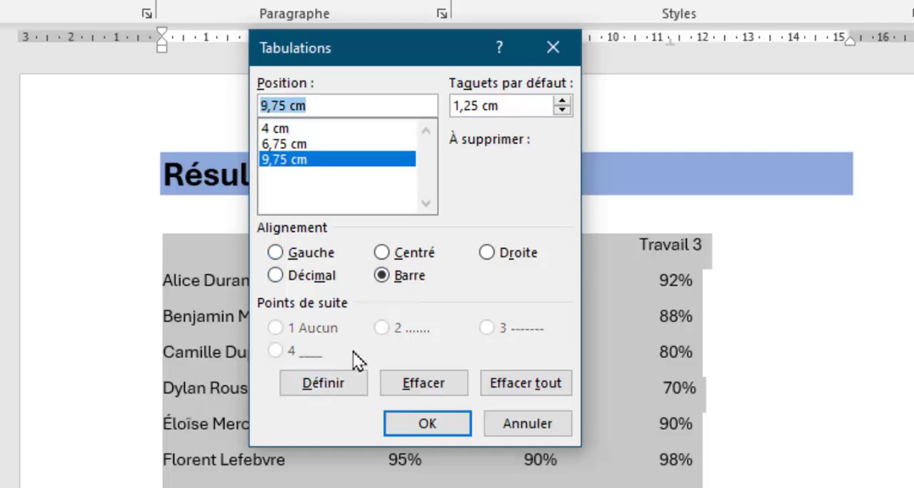
click(333, 391)
click(273, 129)
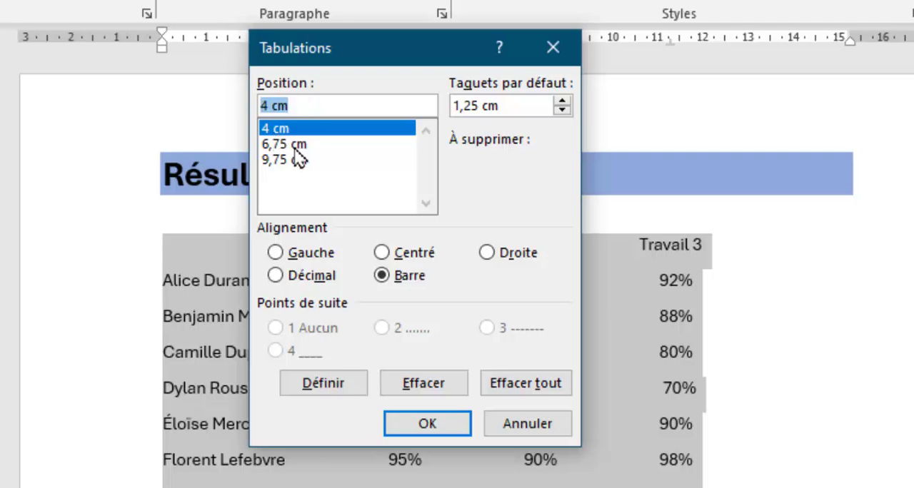
click(294, 146)
click(291, 159)
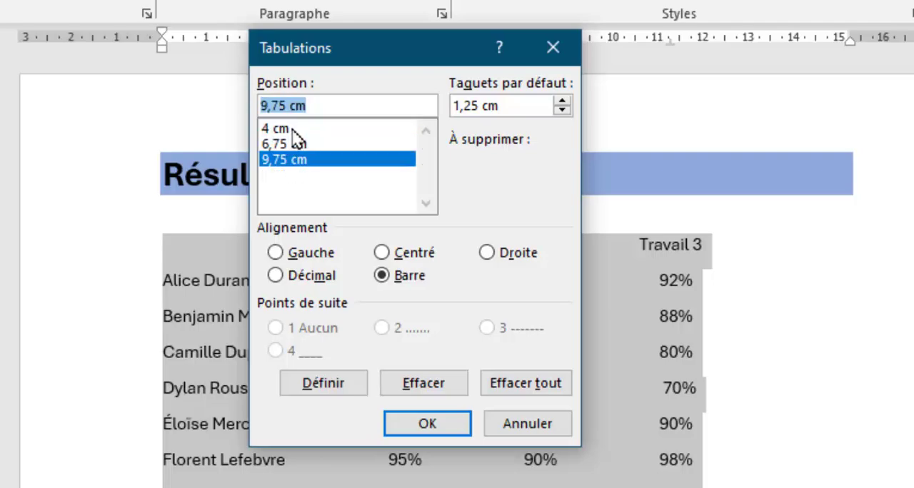
click(295, 129)
click(381, 274)
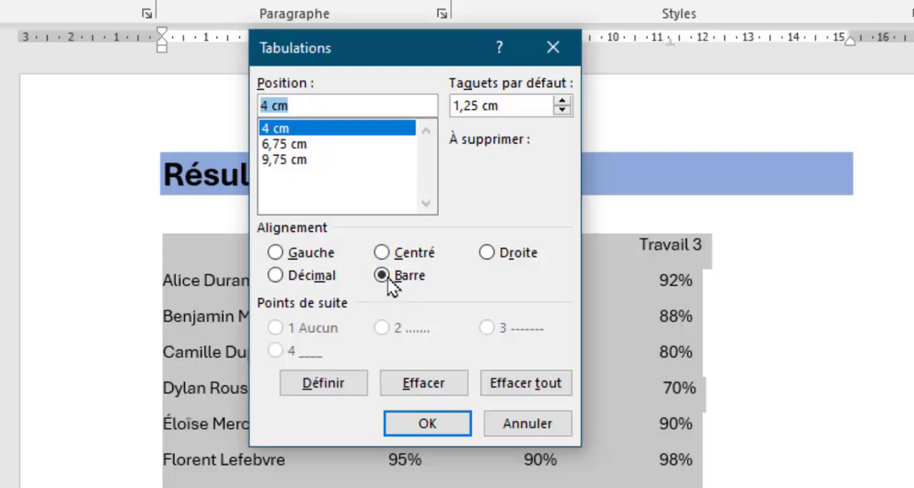
click(426, 423)
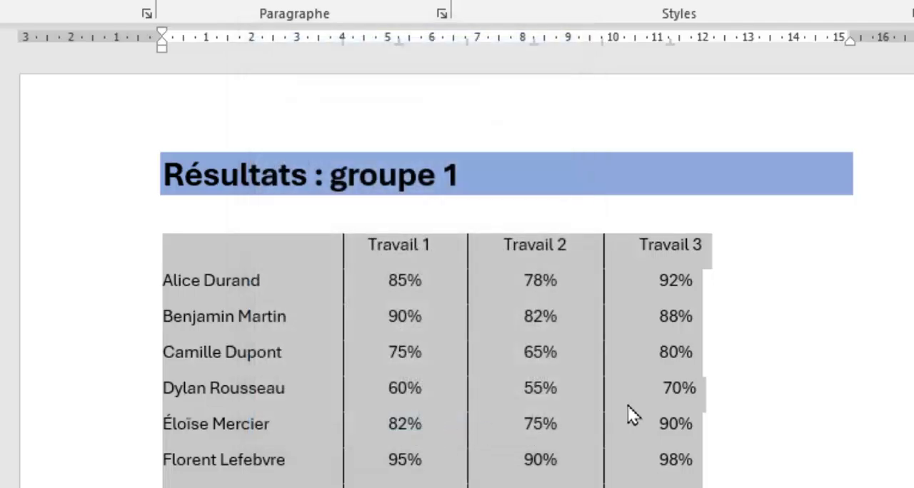
Examine the vertical separators along the student list and compare the tab stops of the student lines with the Travail heading line.
click(659, 391)
scroll(633, 364, down, 10)
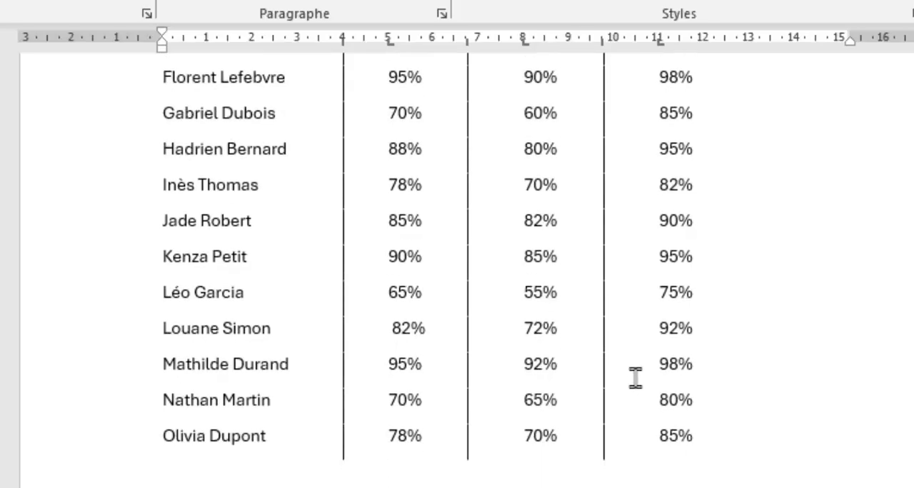
scroll(635, 373, up, 10)
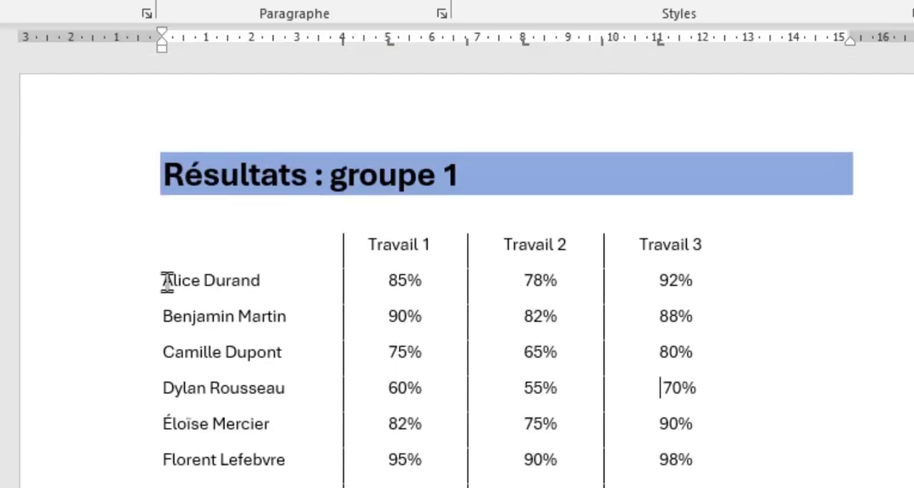
drag(163, 282, 618, 289)
click(682, 385)
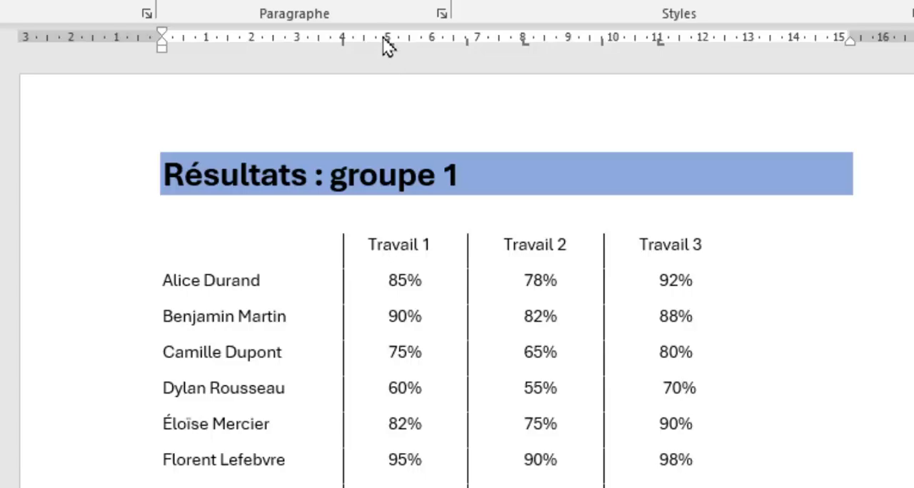
click(389, 284)
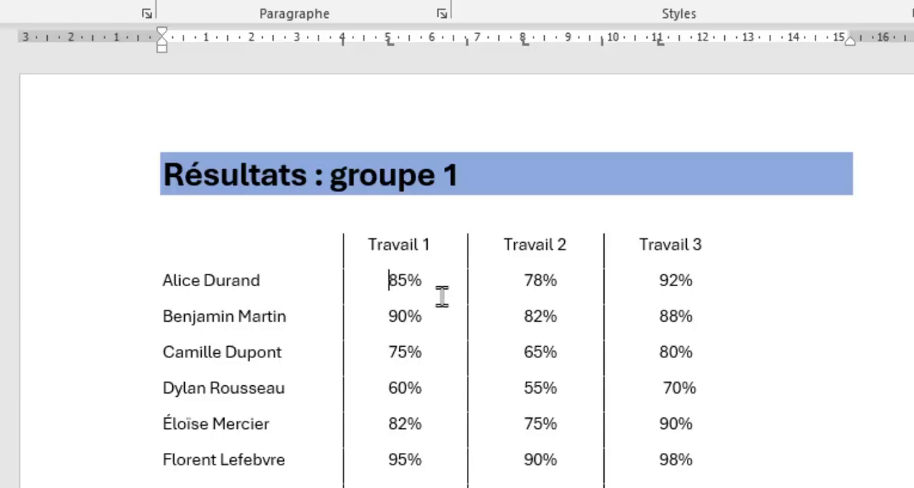
click(400, 243)
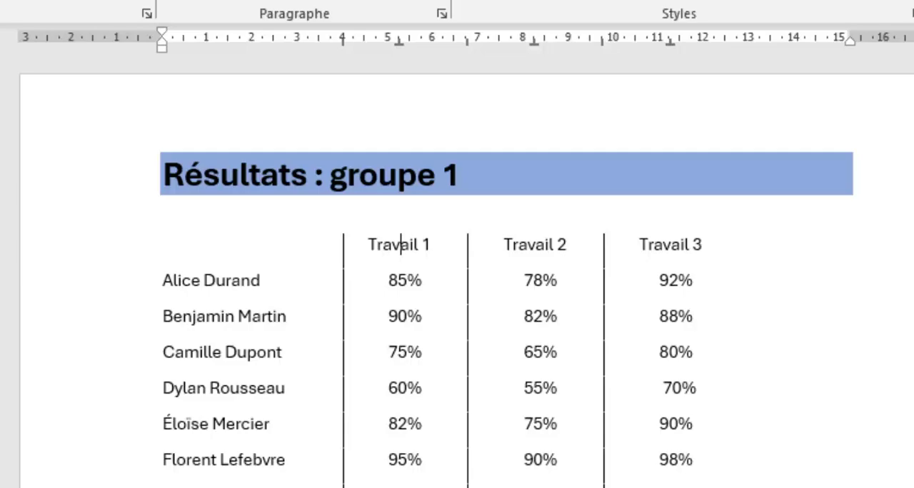
scroll(483, 476, down, 5)
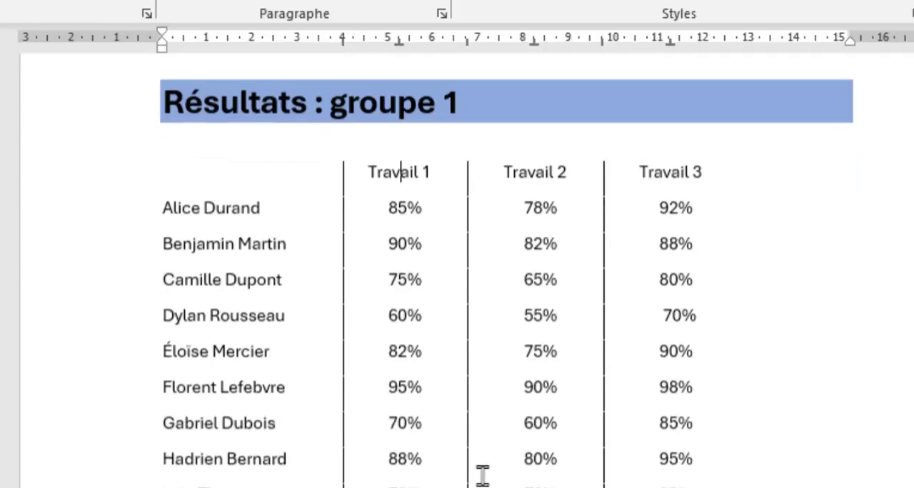
Add a line at the end of the list with a new student's full name and the results 71%, 82% and 89%.
click(698, 433)
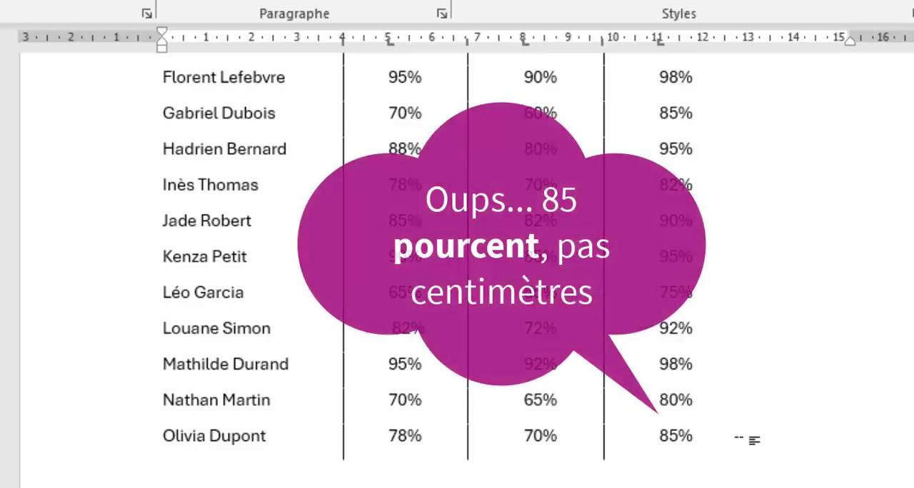
key(Tab)
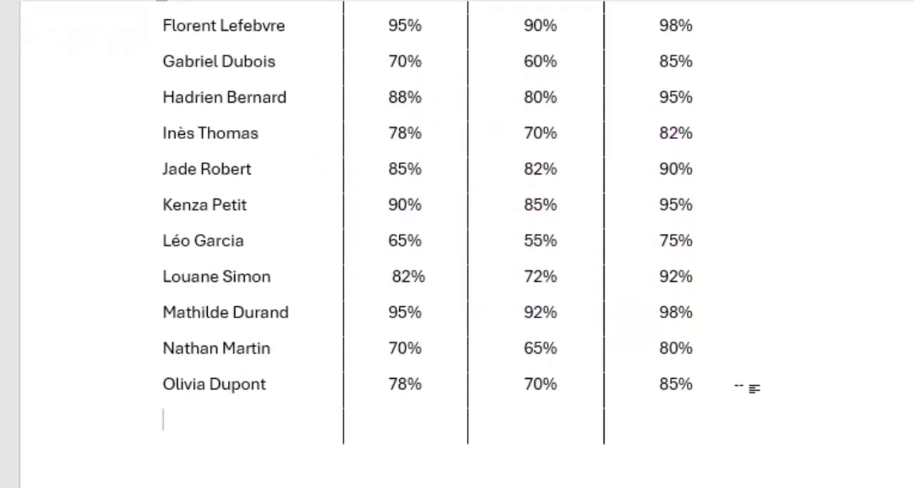
text(Mike Latour)
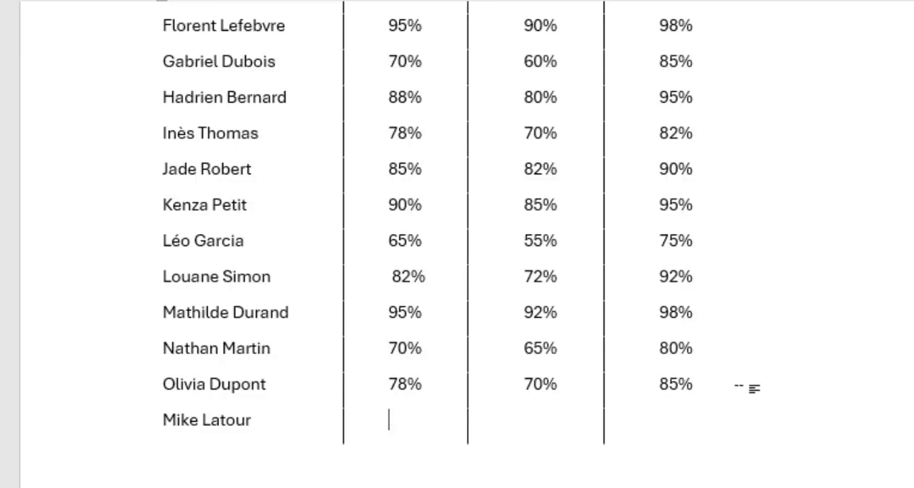
text(%)
text(8)
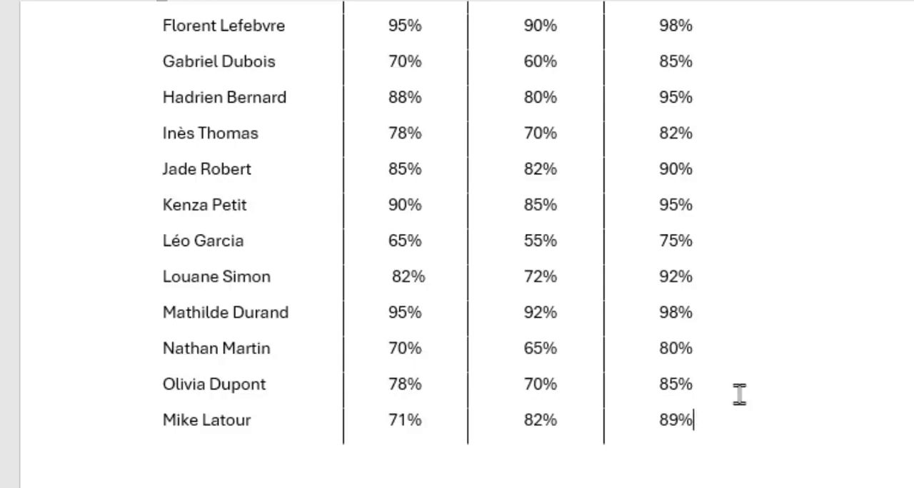
Try adding an empty line below the last student line, and undo it.
scroll(728, 417, up, 5)
scroll(703, 464, down, 5)
scroll(702, 478, down, 1)
key(Tab)
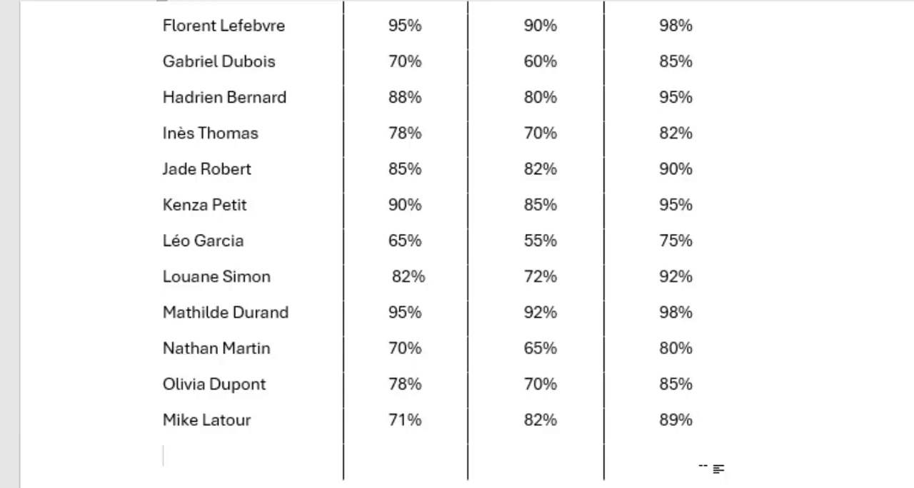
key(ctrl+z)
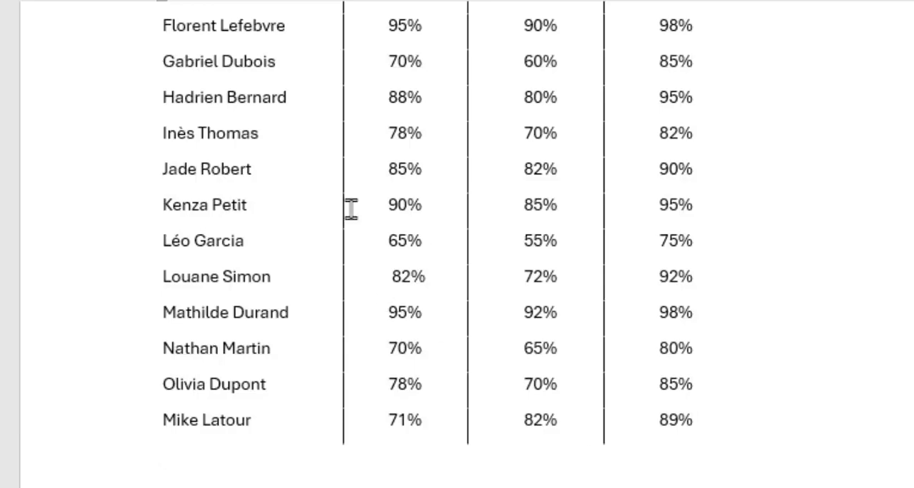
Display the formatting marks in the results document, with the heading and first student lines in view.
scroll(369, 222, up, 5)
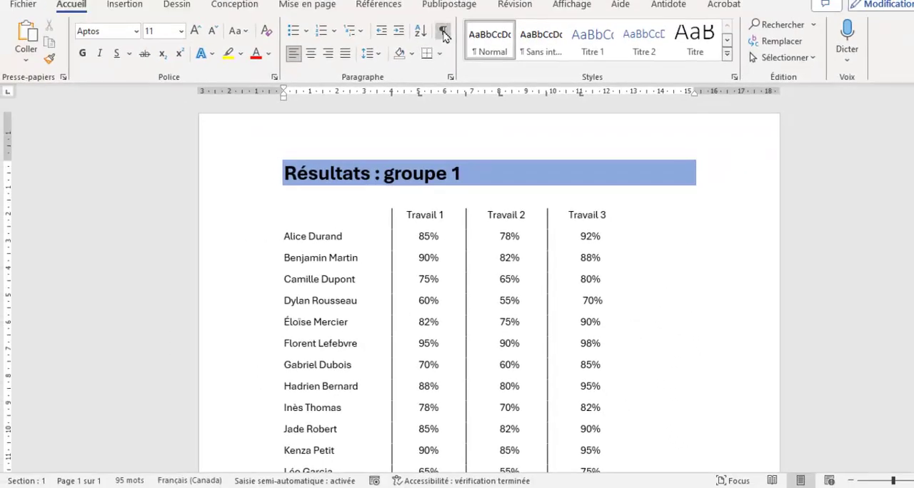
click(442, 32)
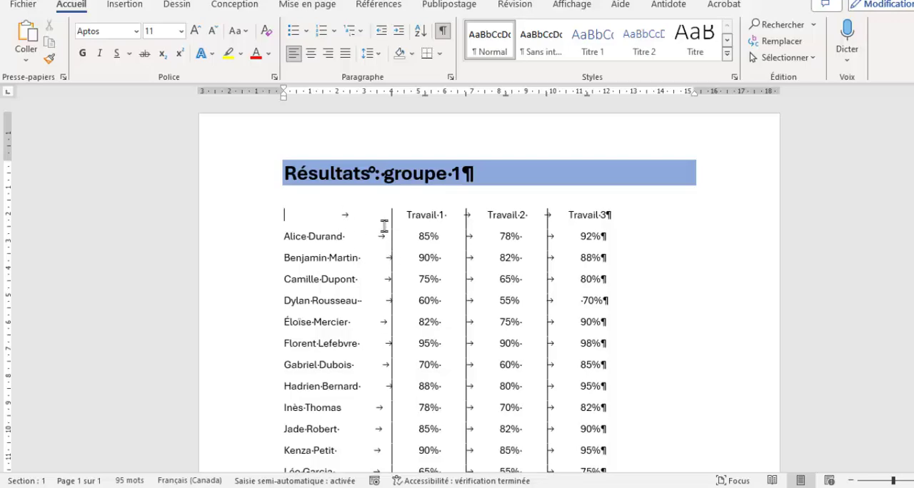
ctrl+scroll(392, 246, up, 3)
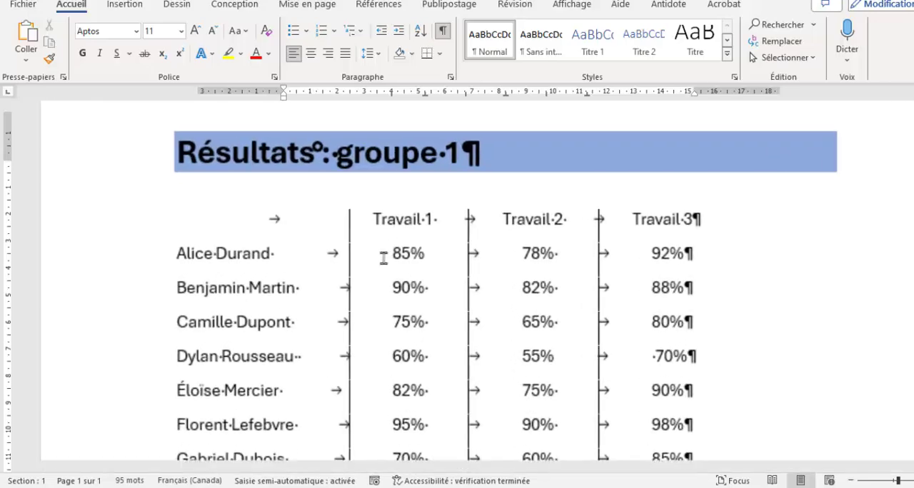
Examine the paragraph mark, space dots and tab arrows in the Travail heading line, and hide the formatting marks.
drag(697, 213, 704, 213)
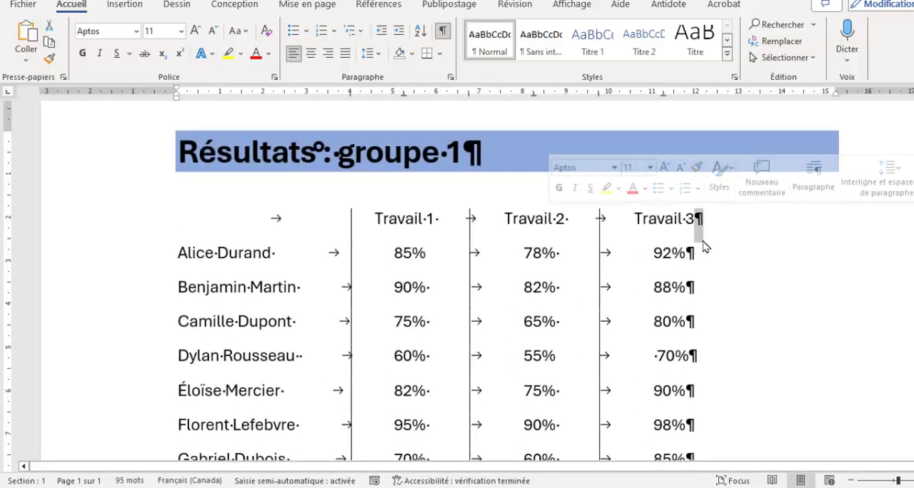
ctrl+scroll(565, 236, up, 8)
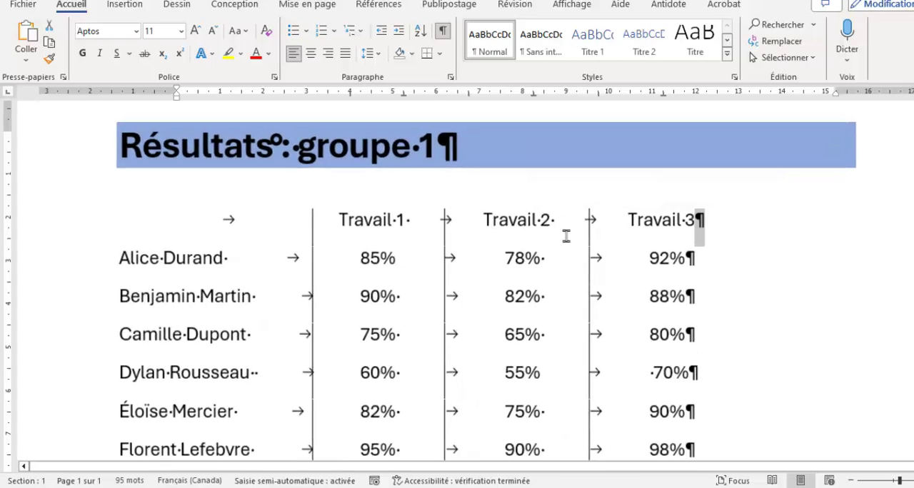
ctrl+scroll(437, 234, up, 1)
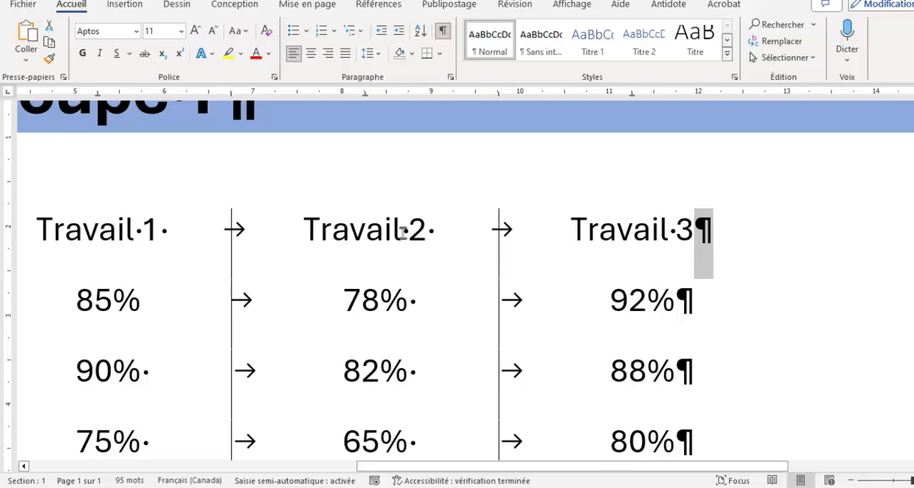
drag(402, 233, 432, 232)
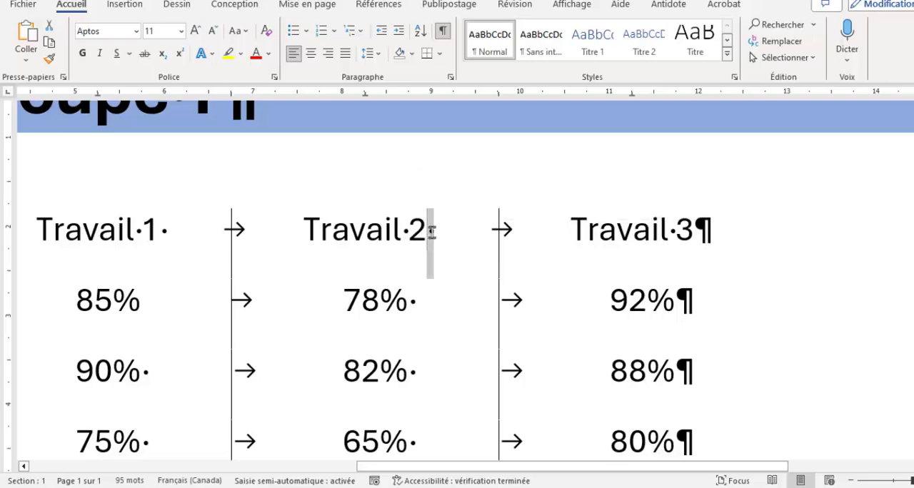
click(406, 232)
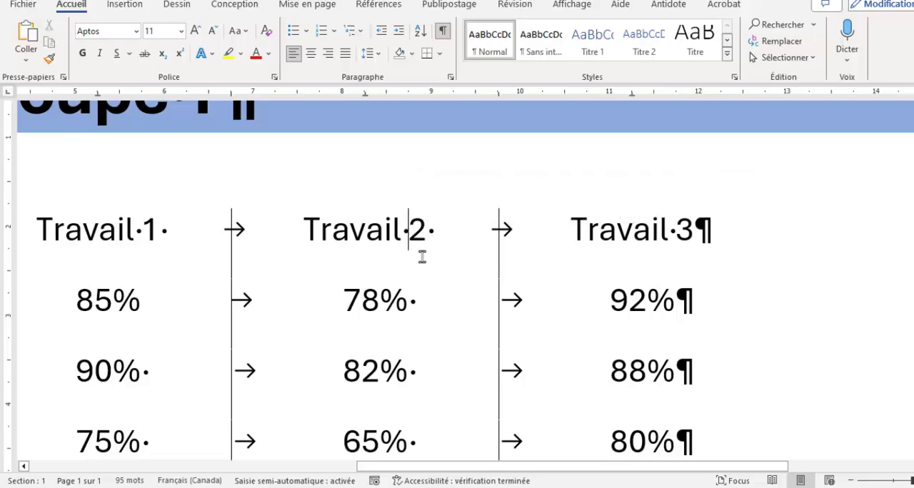
double_click(240, 230)
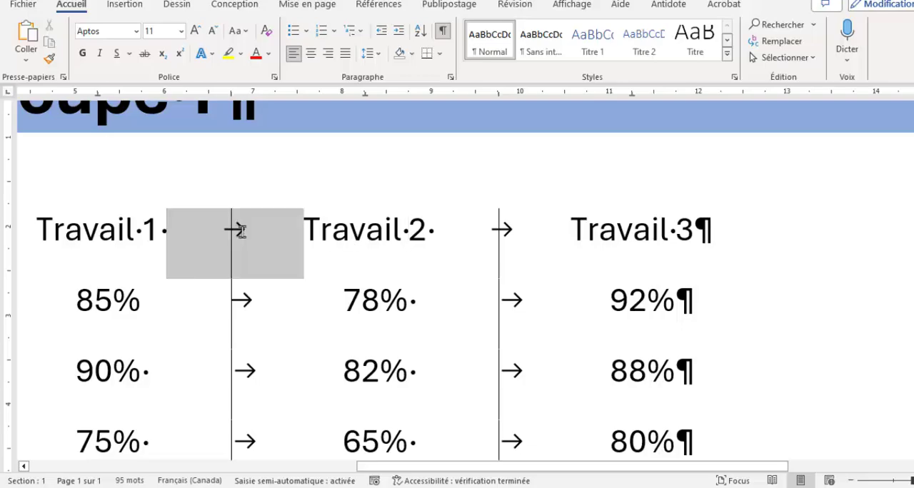
drag(402, 233, 409, 231)
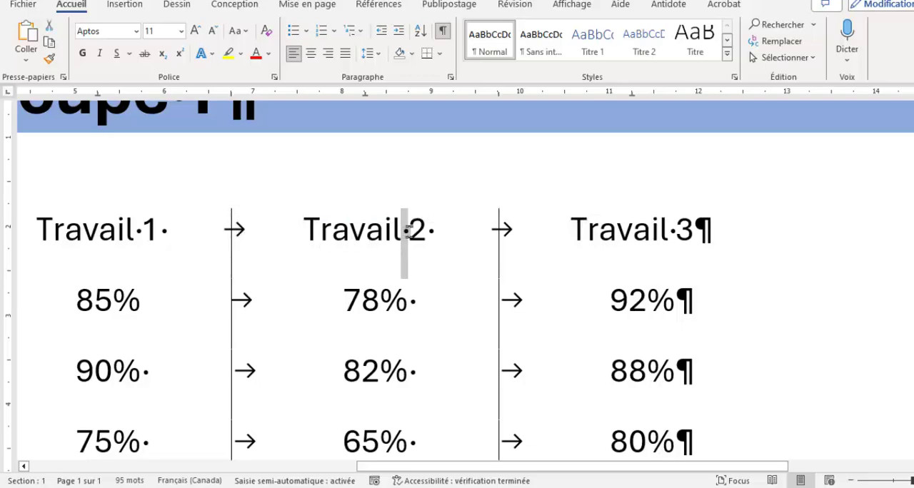
drag(695, 231, 703, 232)
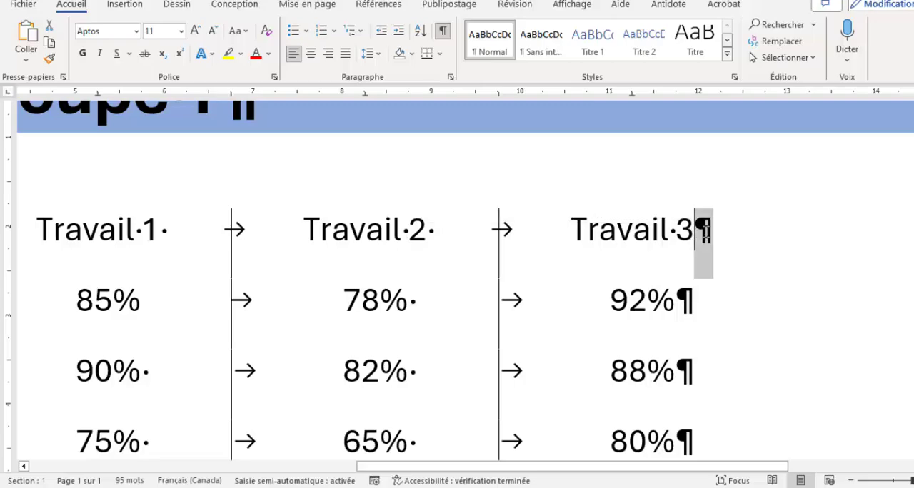
click(443, 32)
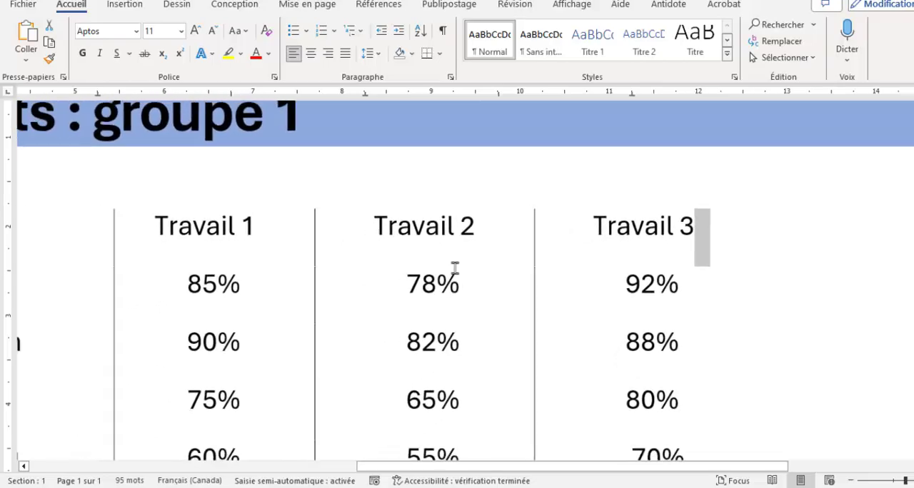
scroll(455, 267, down, 5)
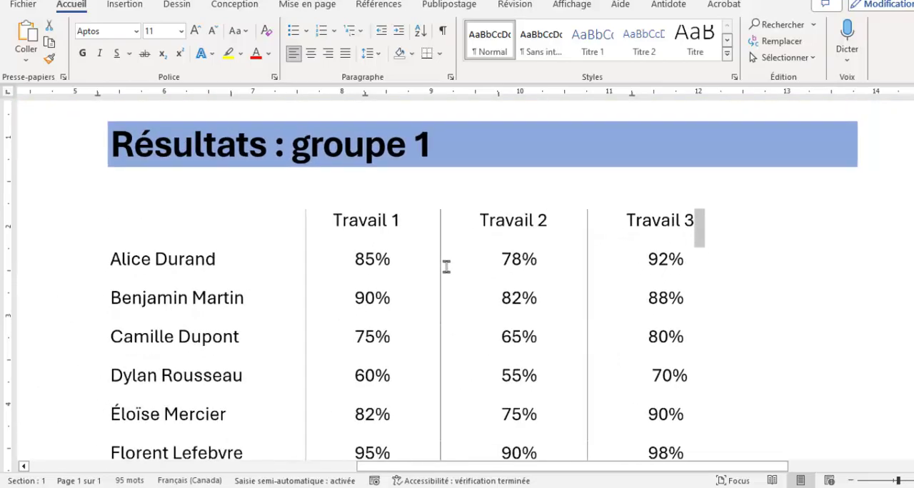